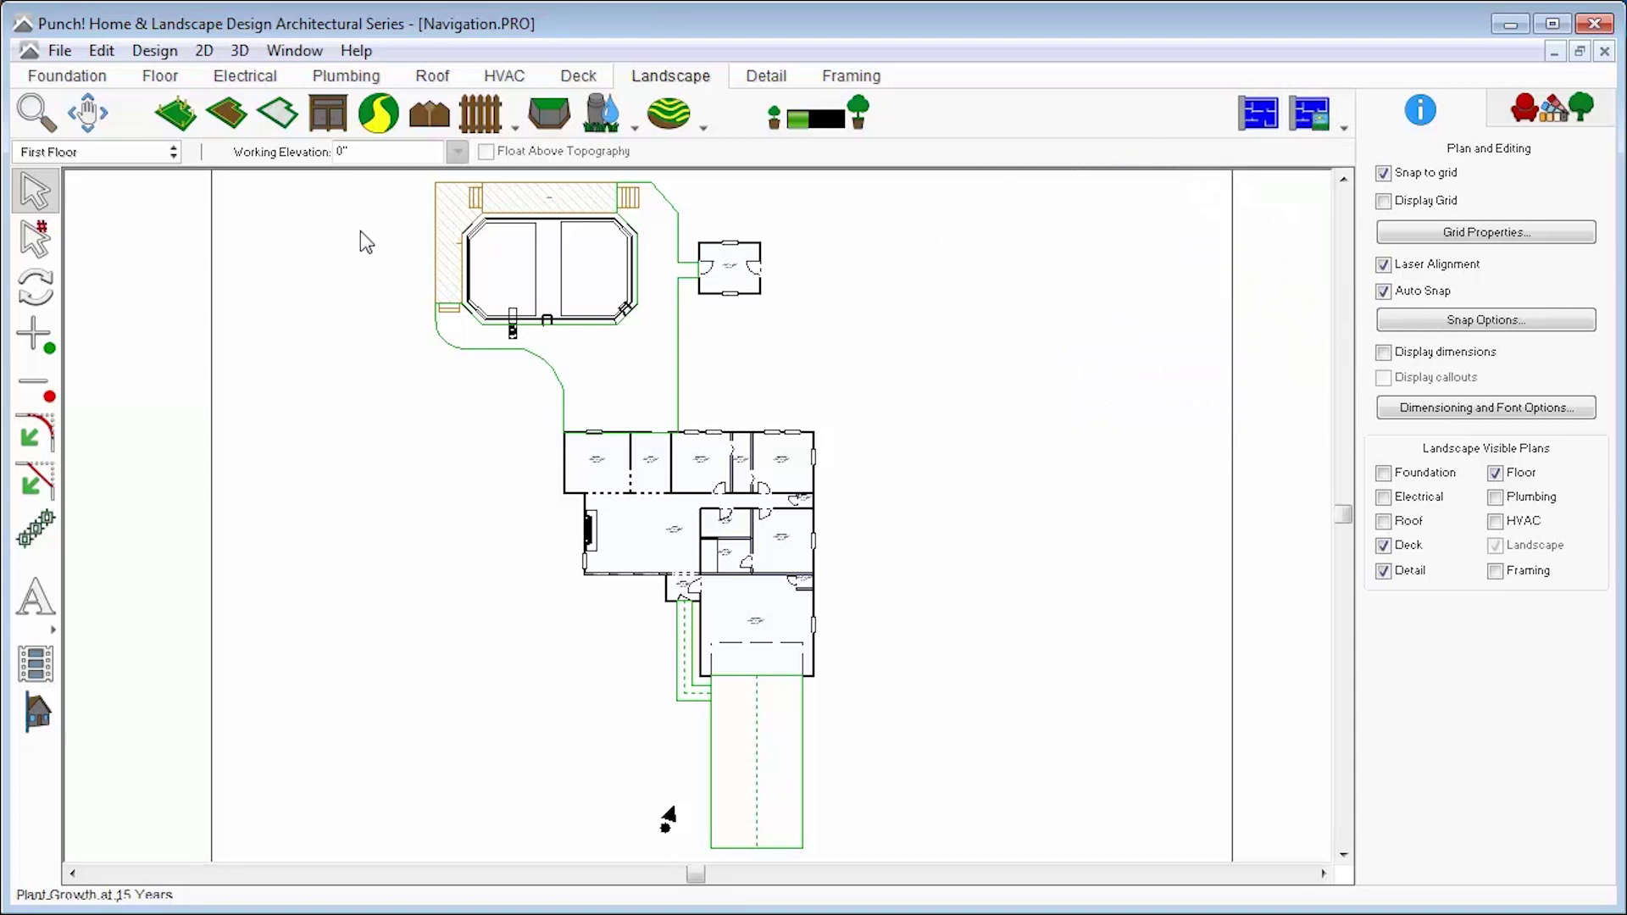
# Step: Examine the floor plan's bathrooms and upper bedrooms closely with the Zoom tool, returning to a wider view after each
pyautogui.click(43, 123)
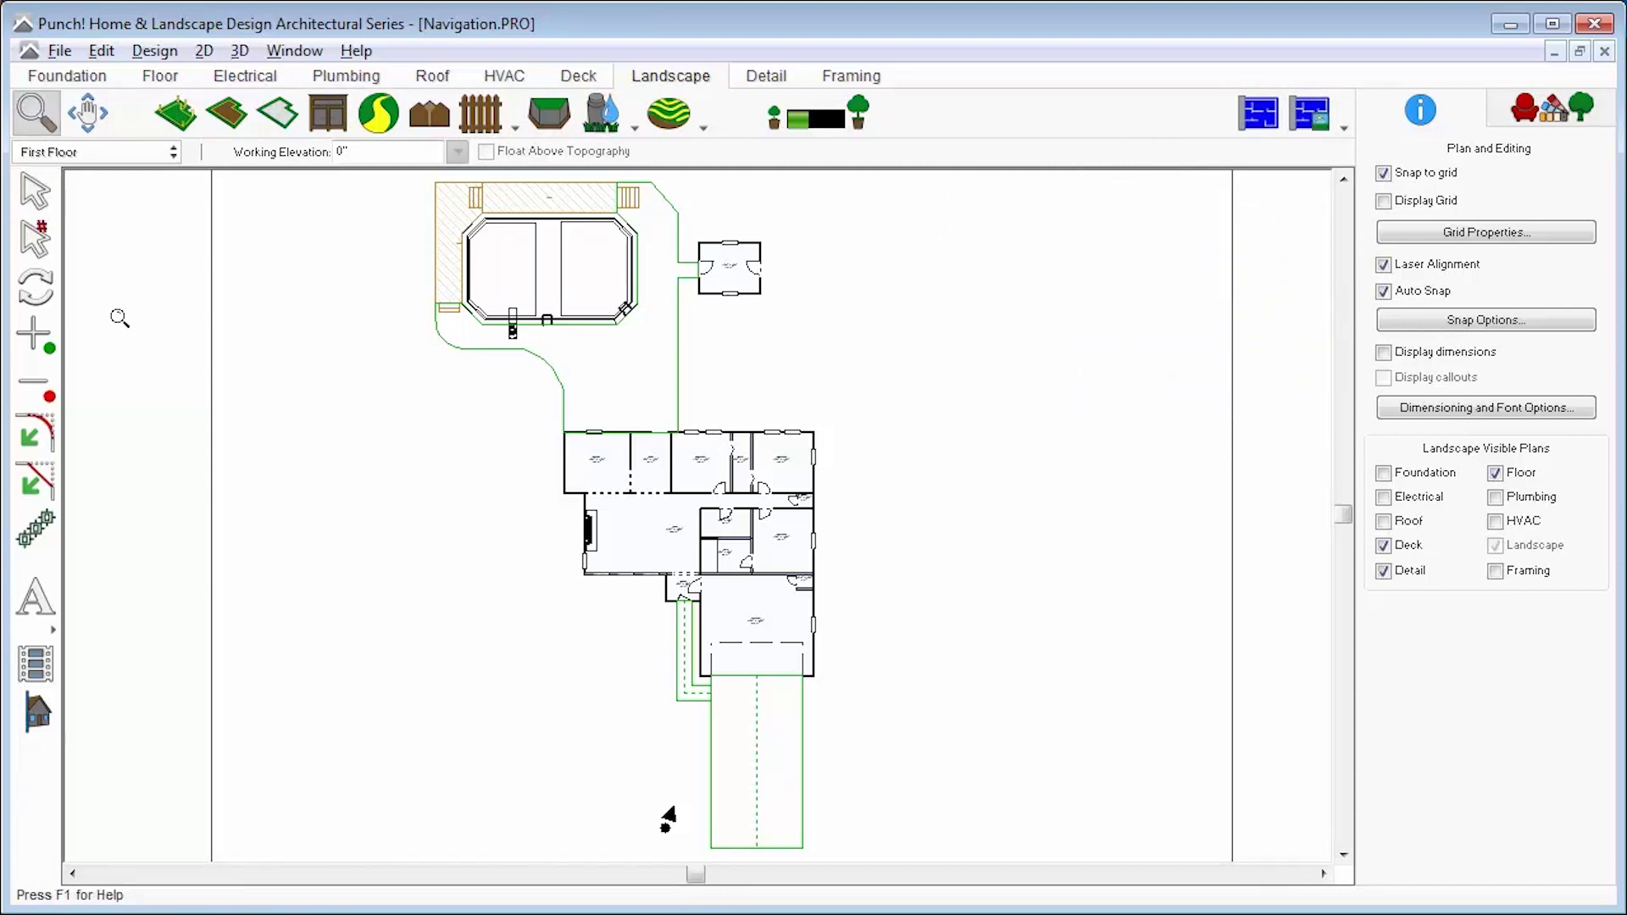
pyautogui.moveTo(727, 542); pyautogui.dragTo(697, 511)
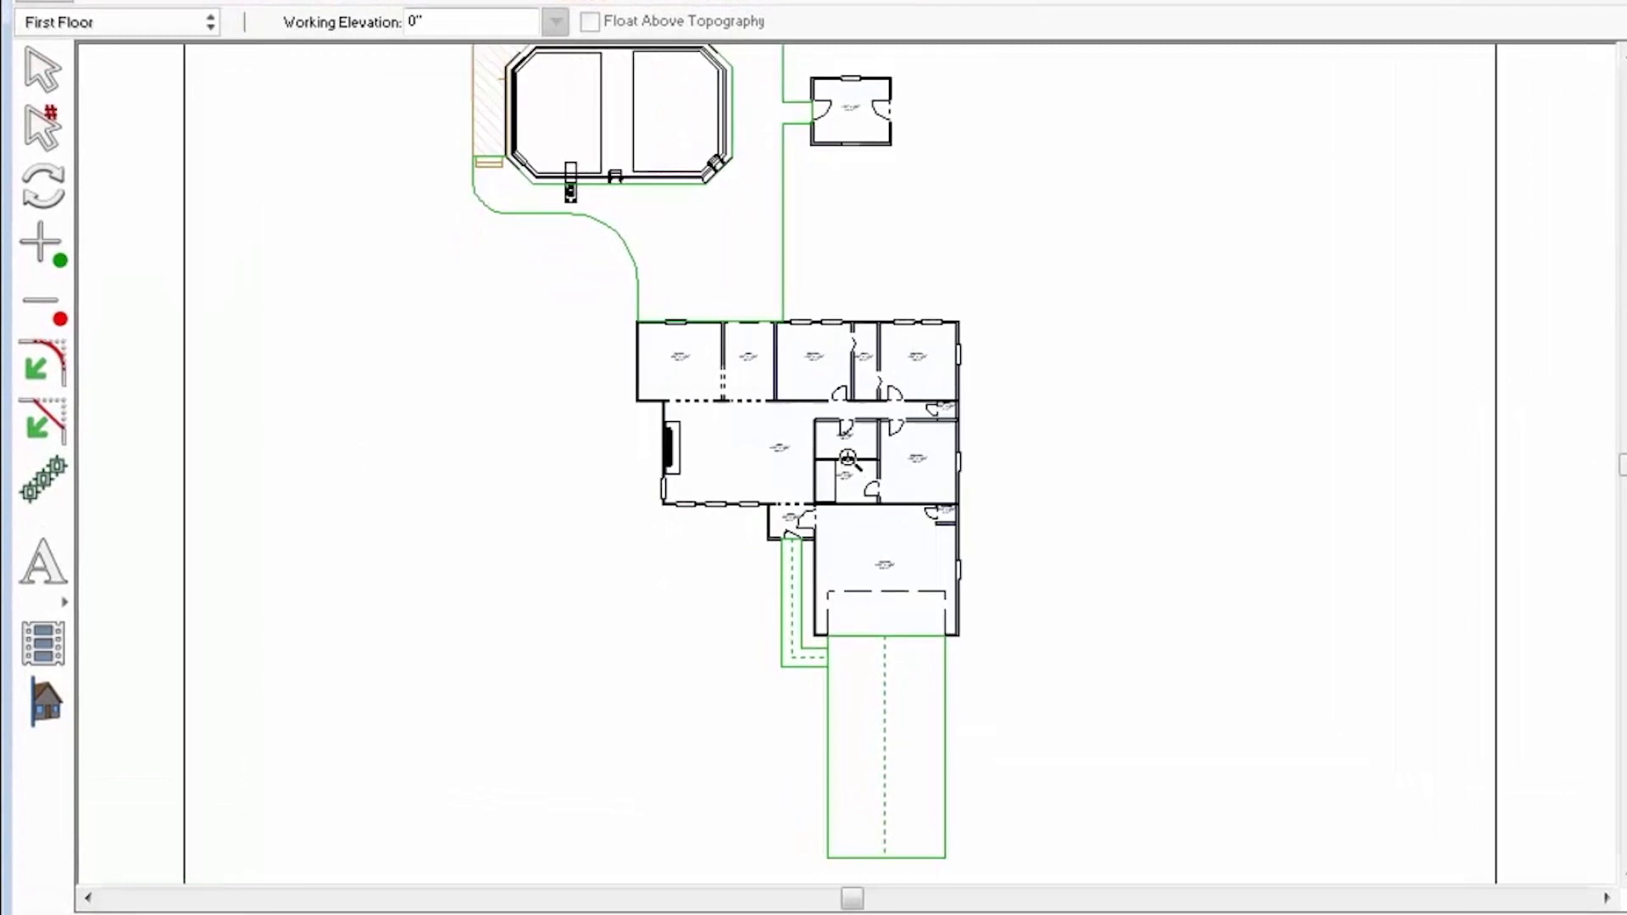
pyautogui.scroll(8, 847, 458)
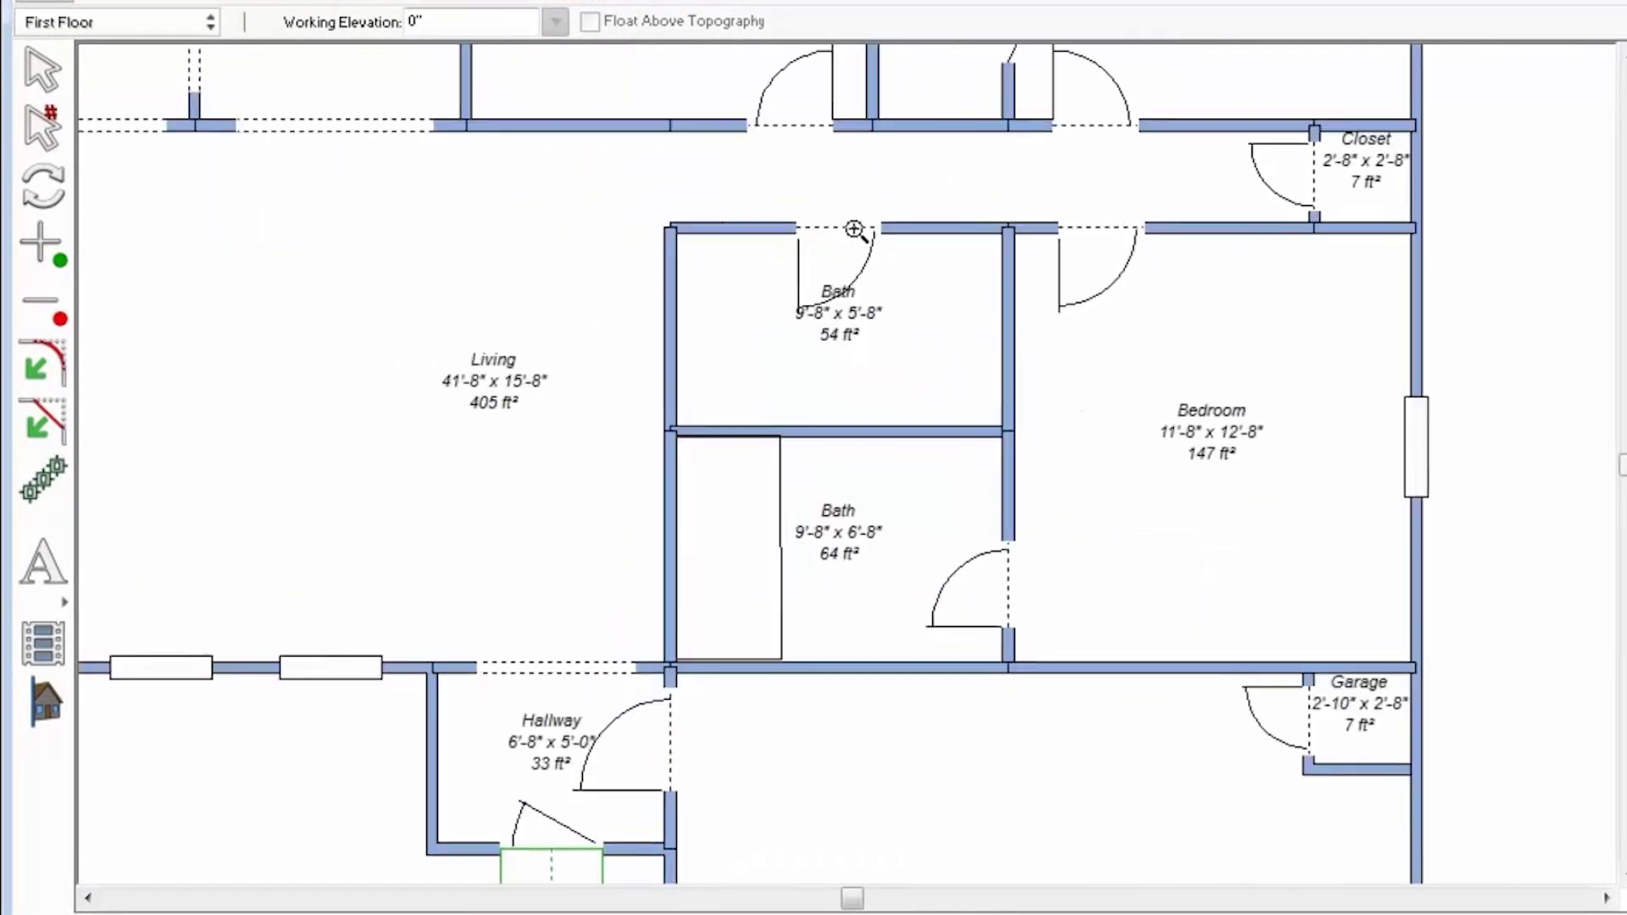
pyautogui.scroll(-10, 854, 206)
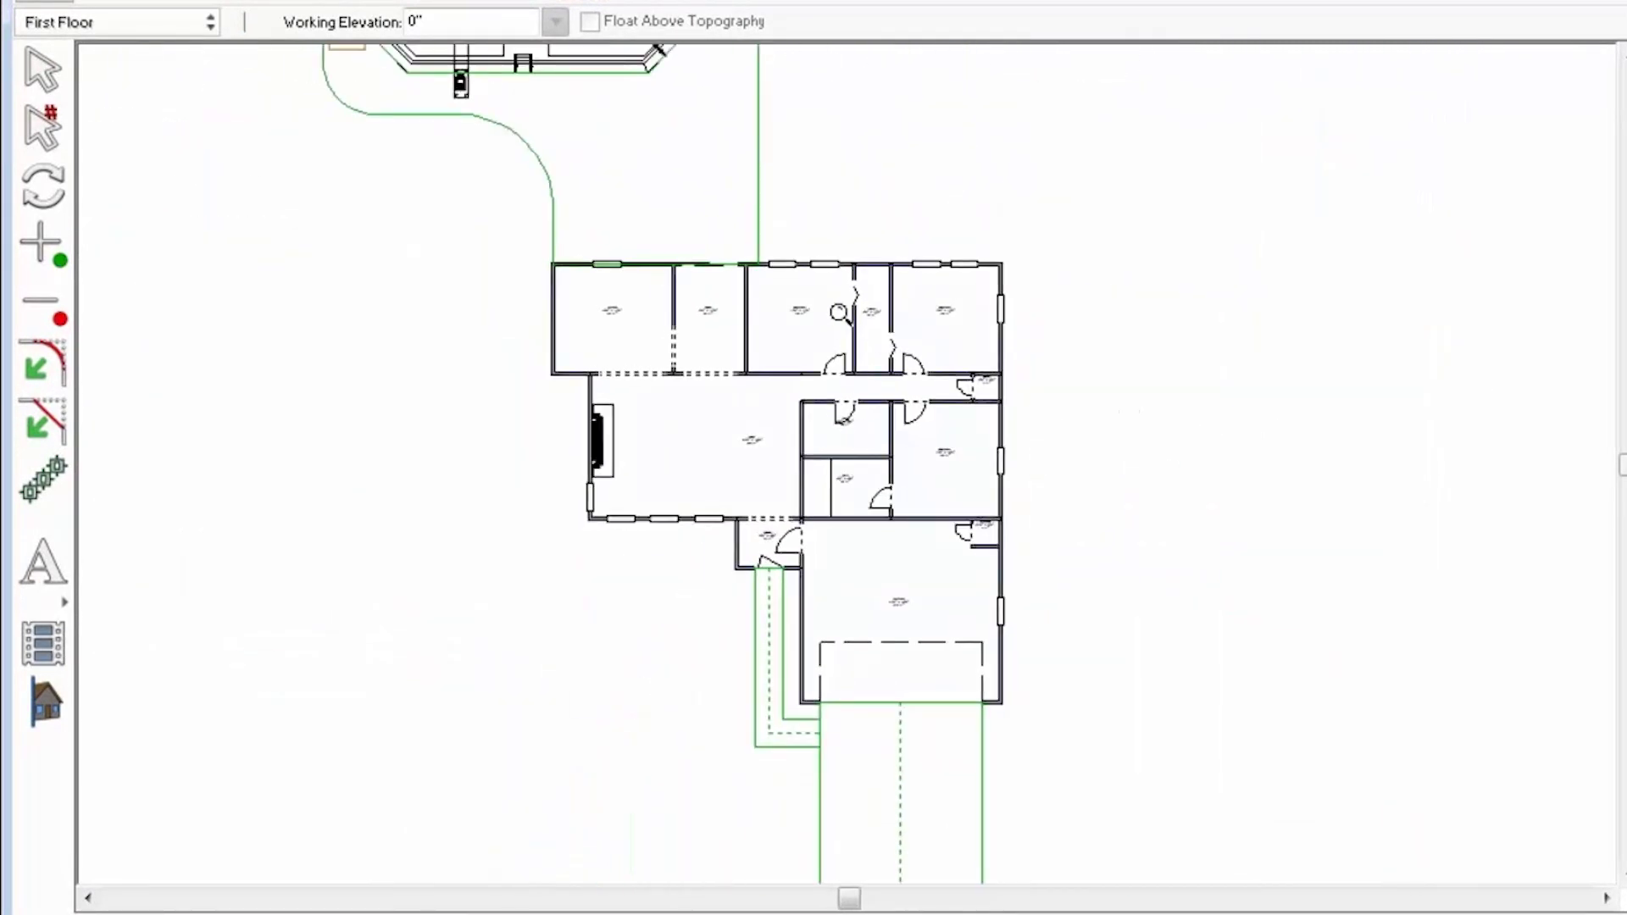
pyautogui.moveTo(839, 313); pyautogui.dragTo(848, 465, button='middle')
pyautogui.scroll(6, 848, 465)
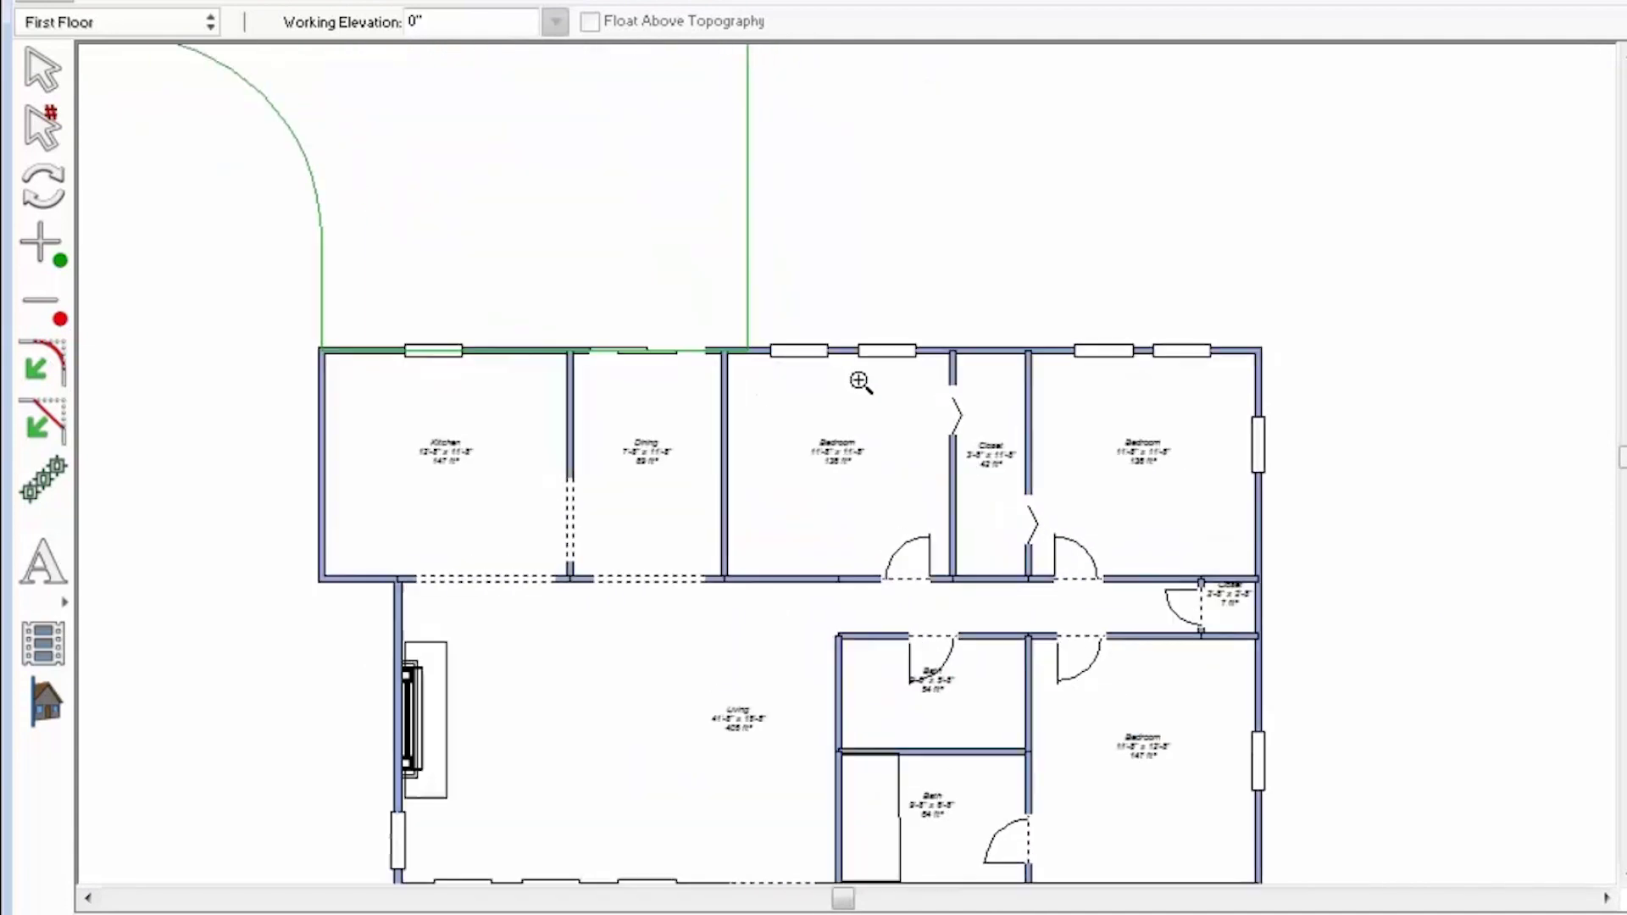
pyautogui.scroll(-6, 884, 255)
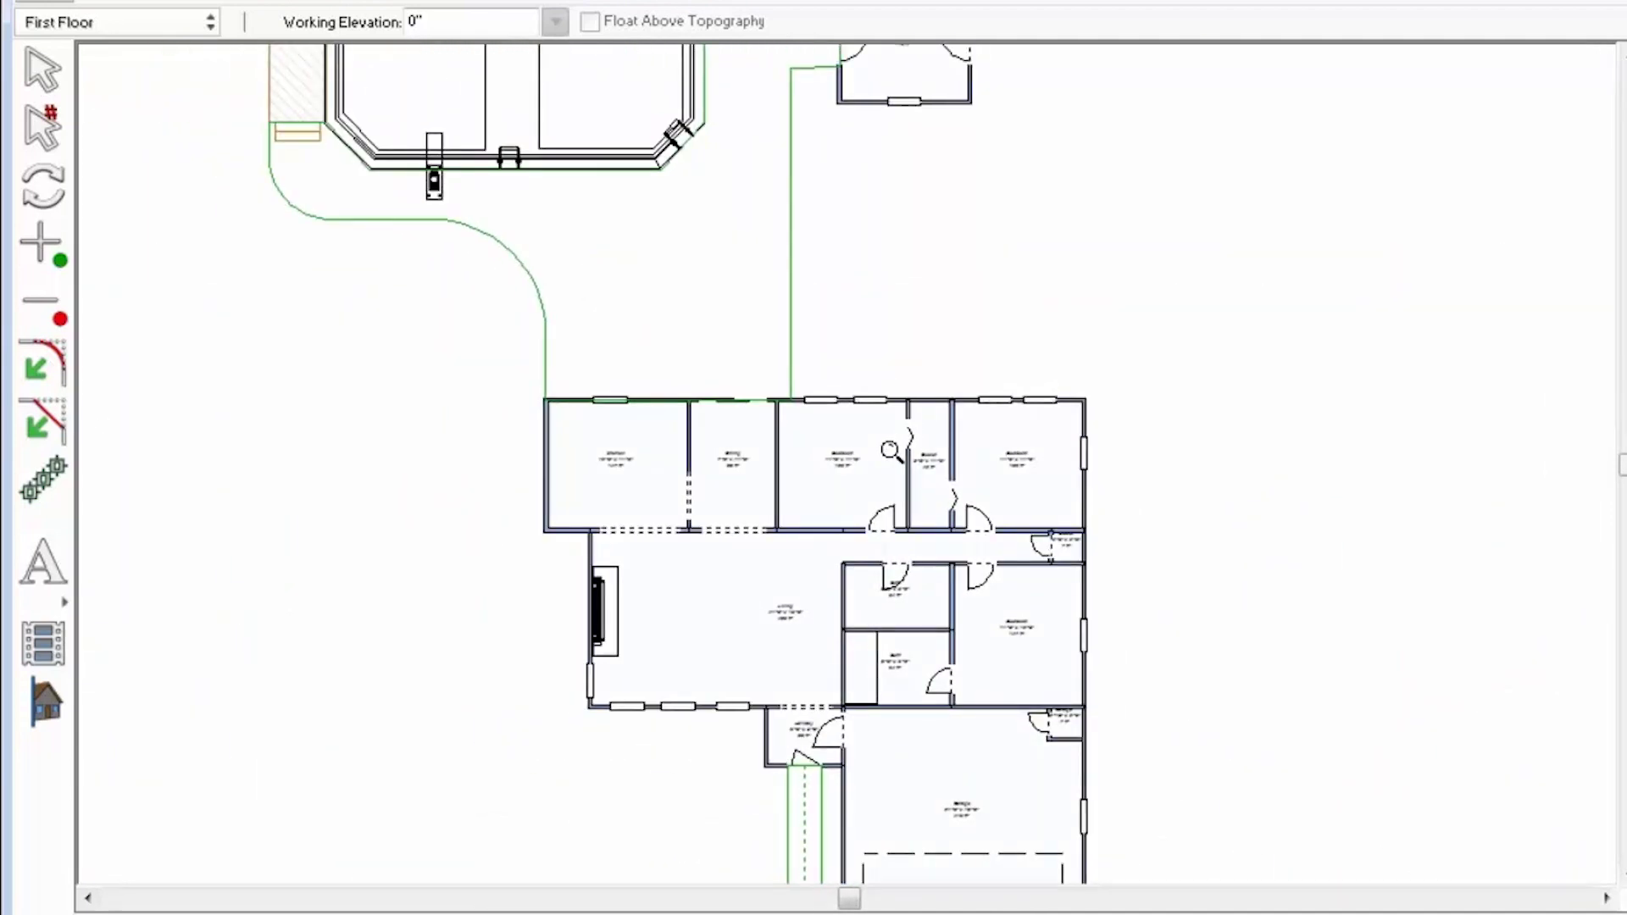
# Step: Examine the pool and deck area, the garage and the living room at close range on the 2D plan
pyautogui.moveTo(519, 143); pyautogui.dragTo(842, 465, button='middle')
pyautogui.scroll(5, 850, 444)
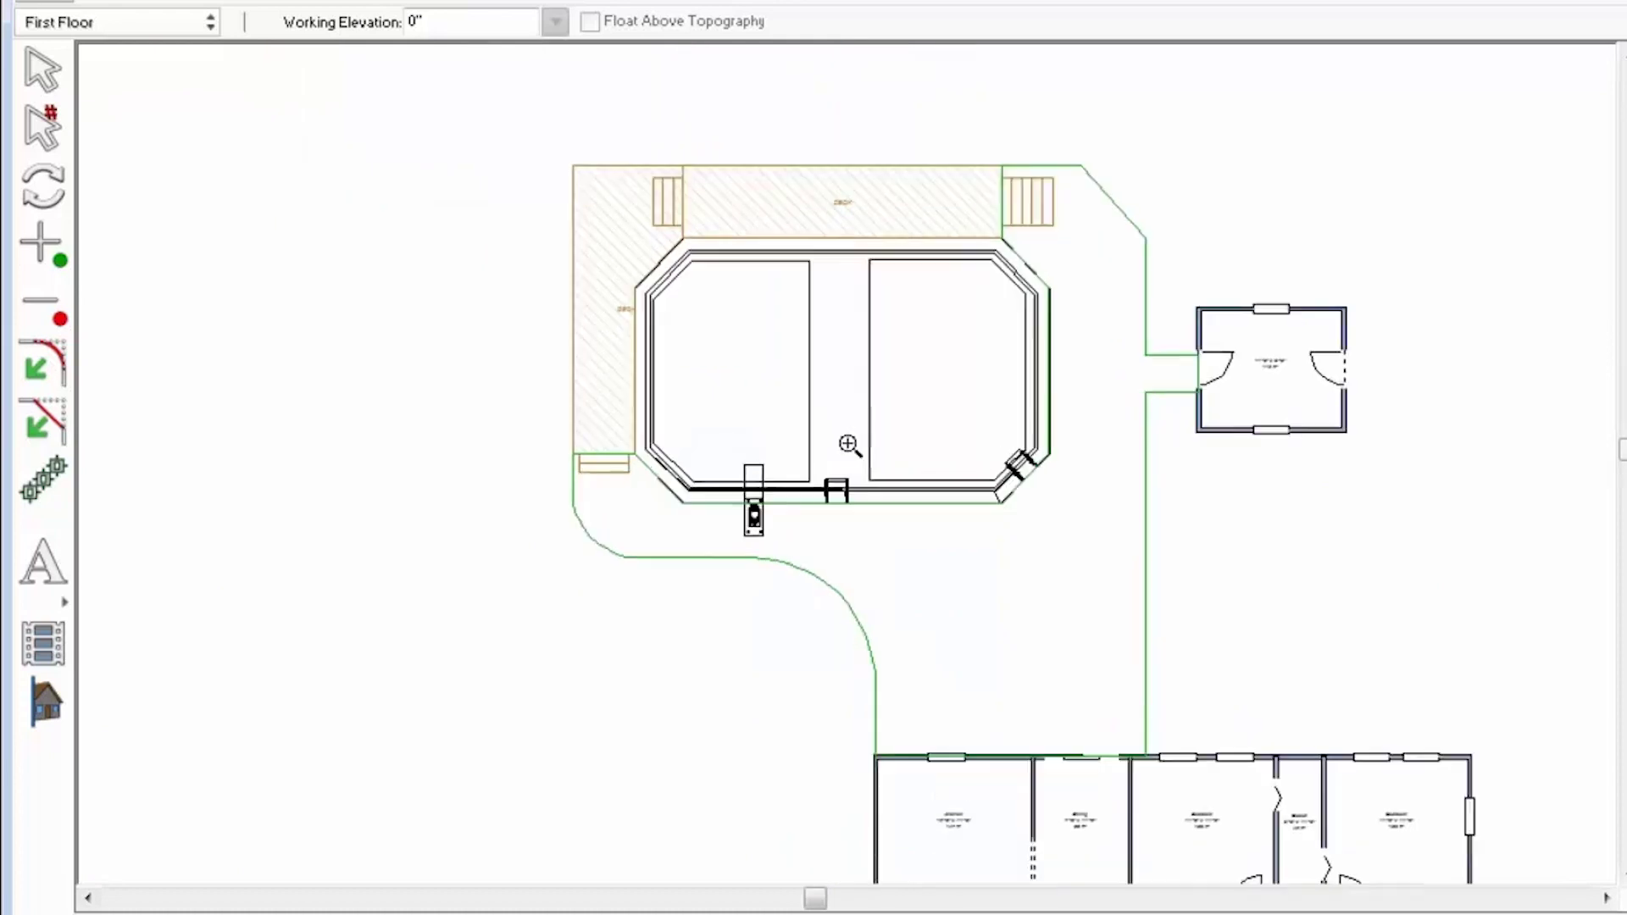
pyautogui.scroll(-1, 845, 354)
pyautogui.scroll(-5, 845, 355)
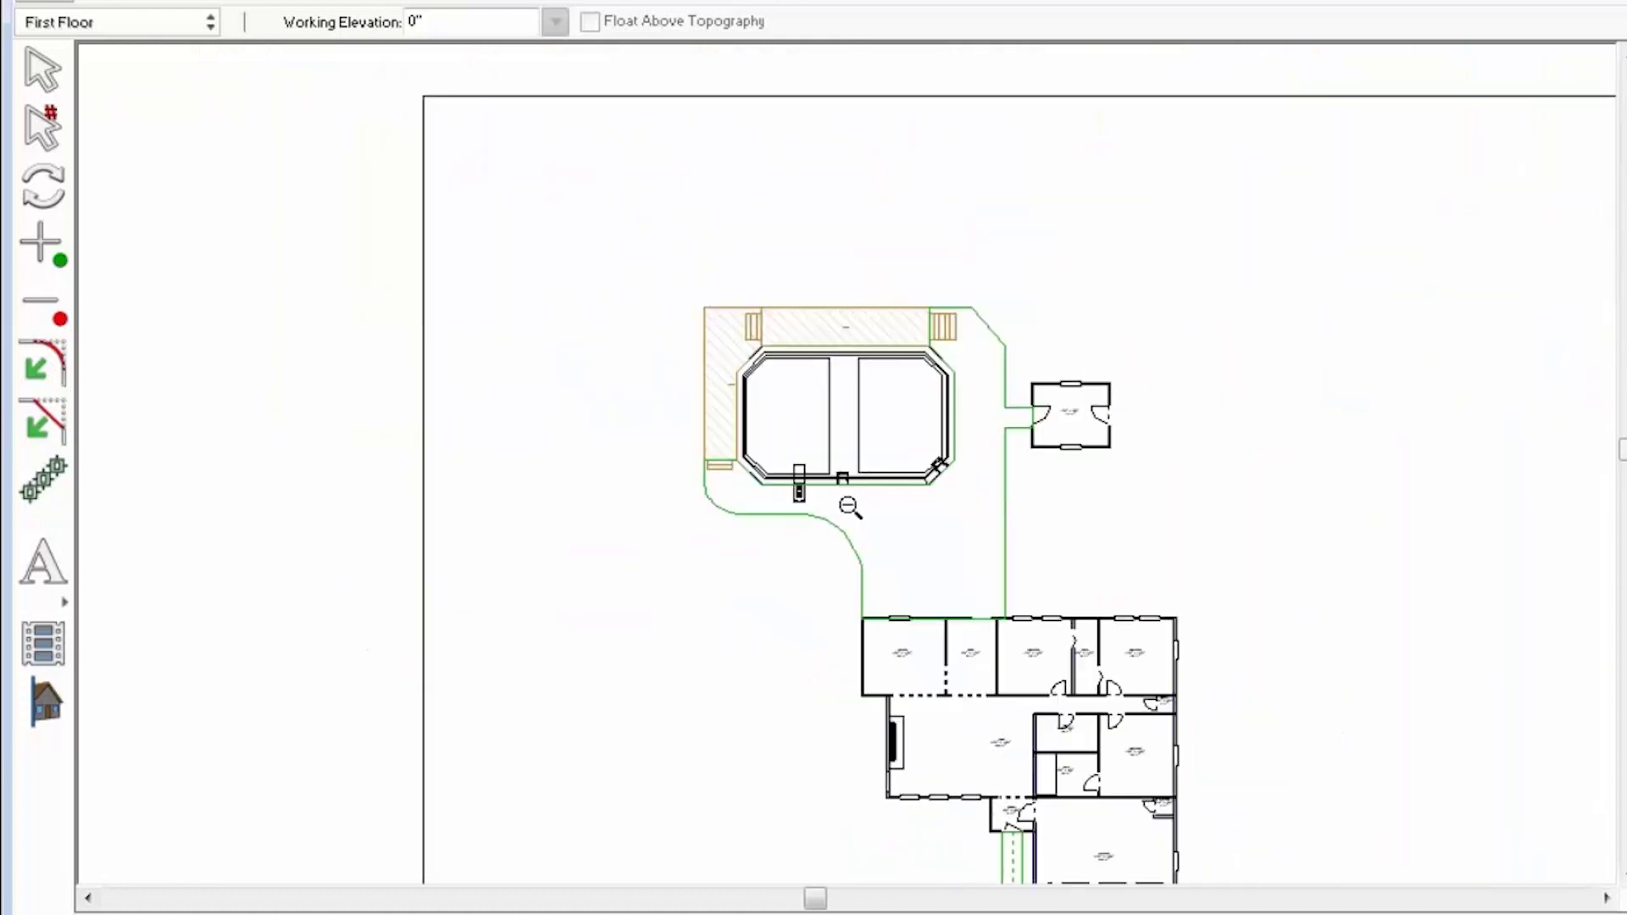
pyautogui.moveTo(945, 798); pyautogui.dragTo(847, 465, button='middle')
pyautogui.scroll(5, 850, 461)
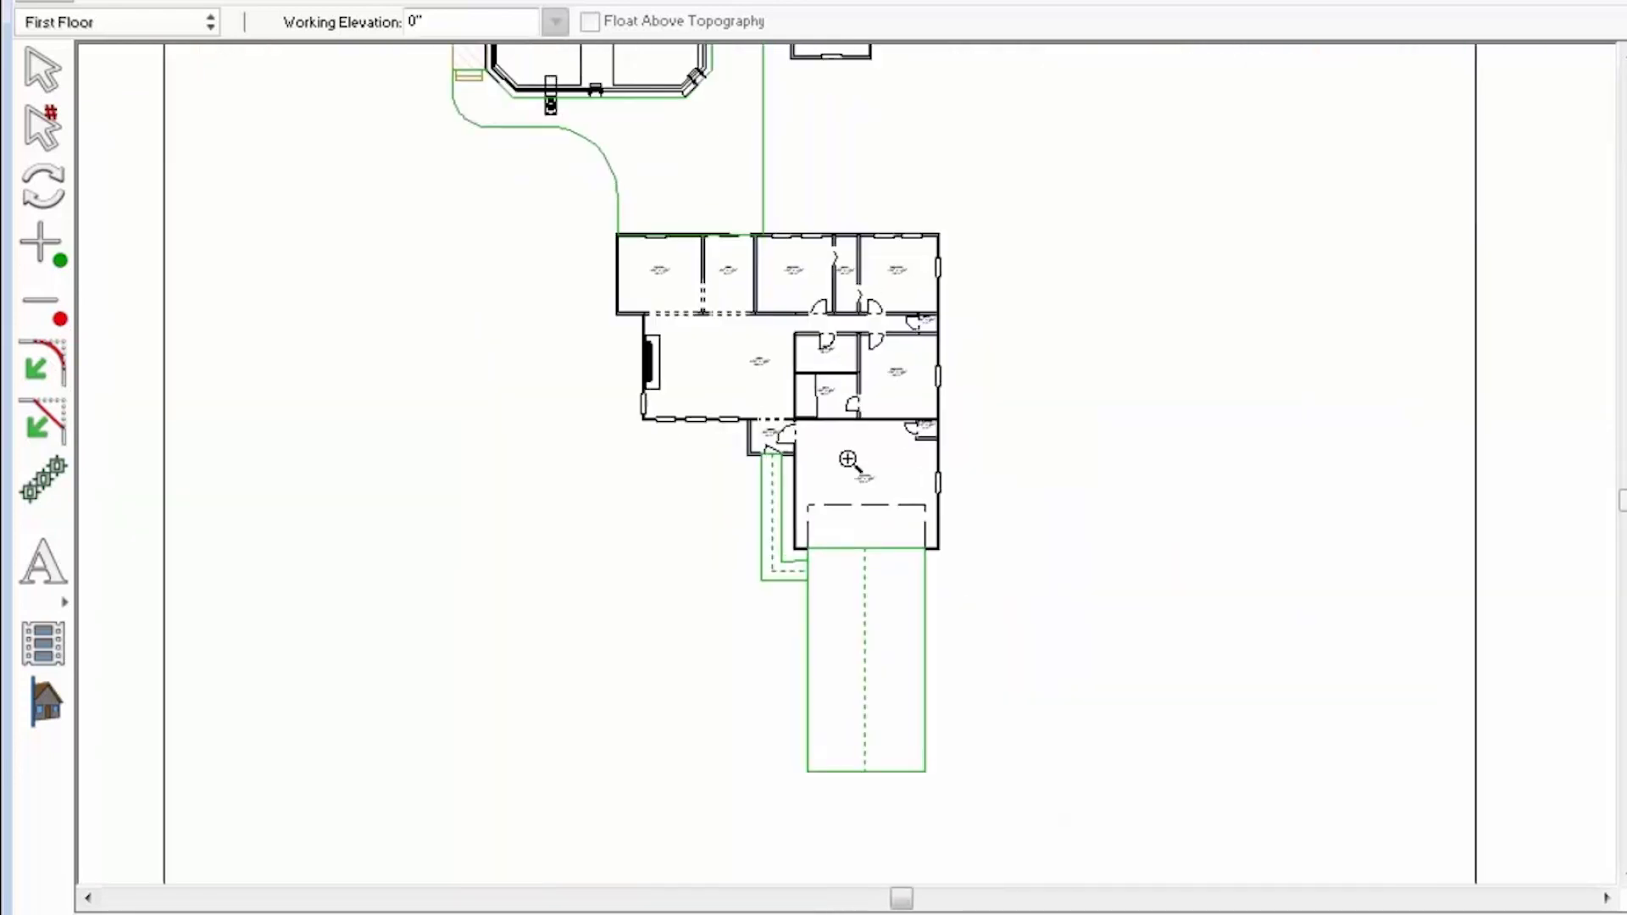
pyautogui.scroll(-5, 852, 327)
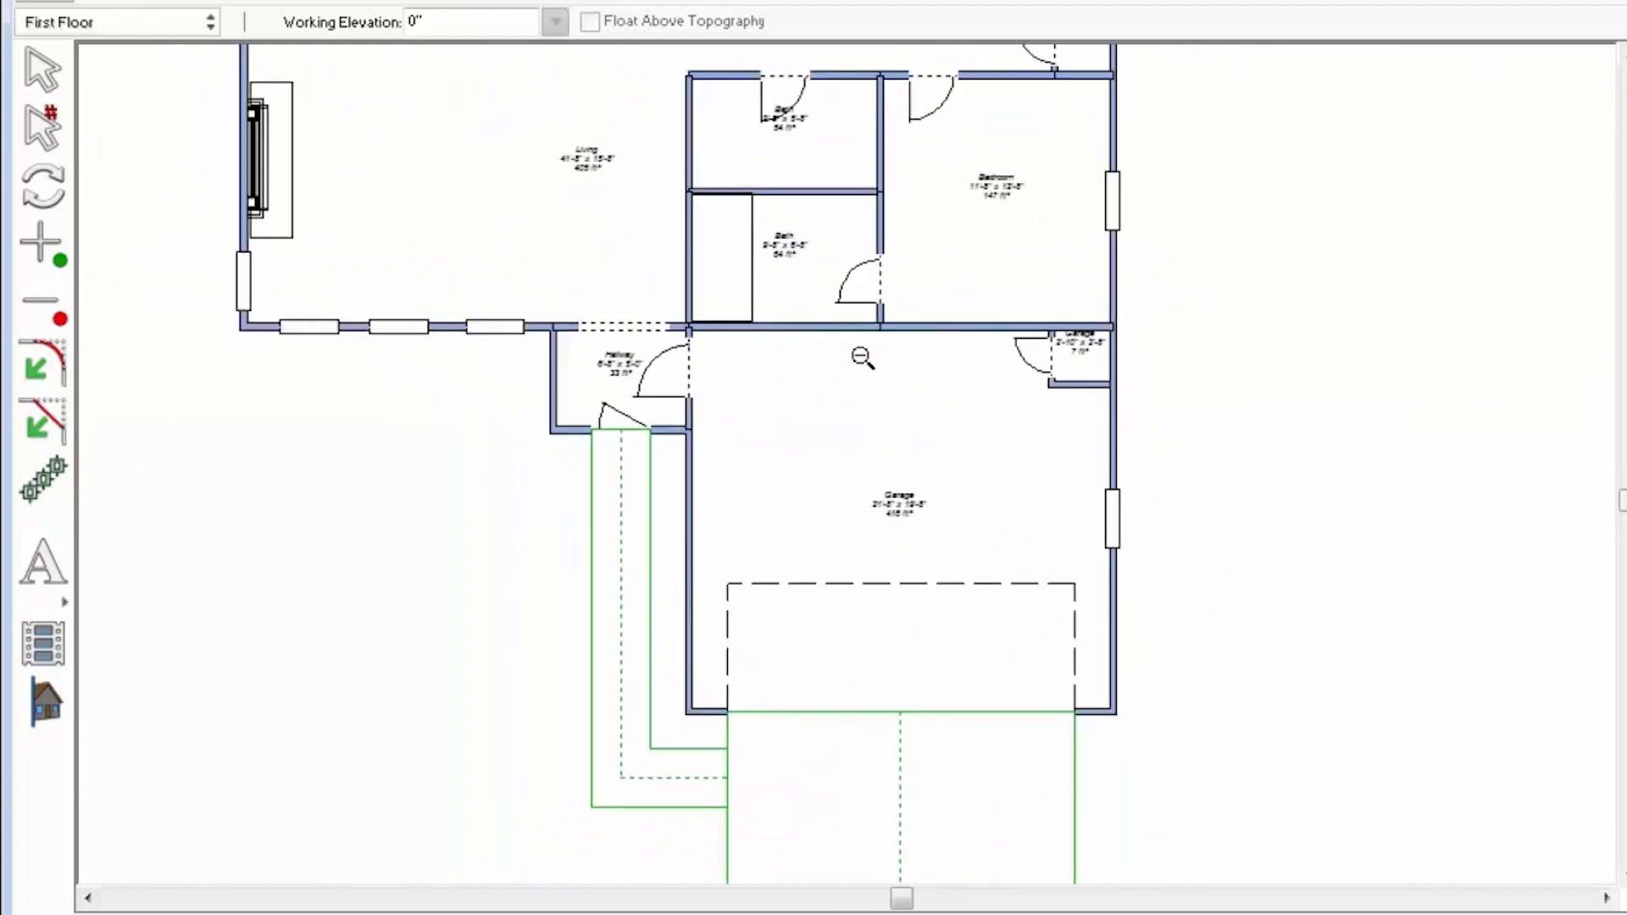
pyautogui.moveTo(717, 345); pyautogui.dragTo(846, 464, button='middle')
pyautogui.scroll(5, 846, 464)
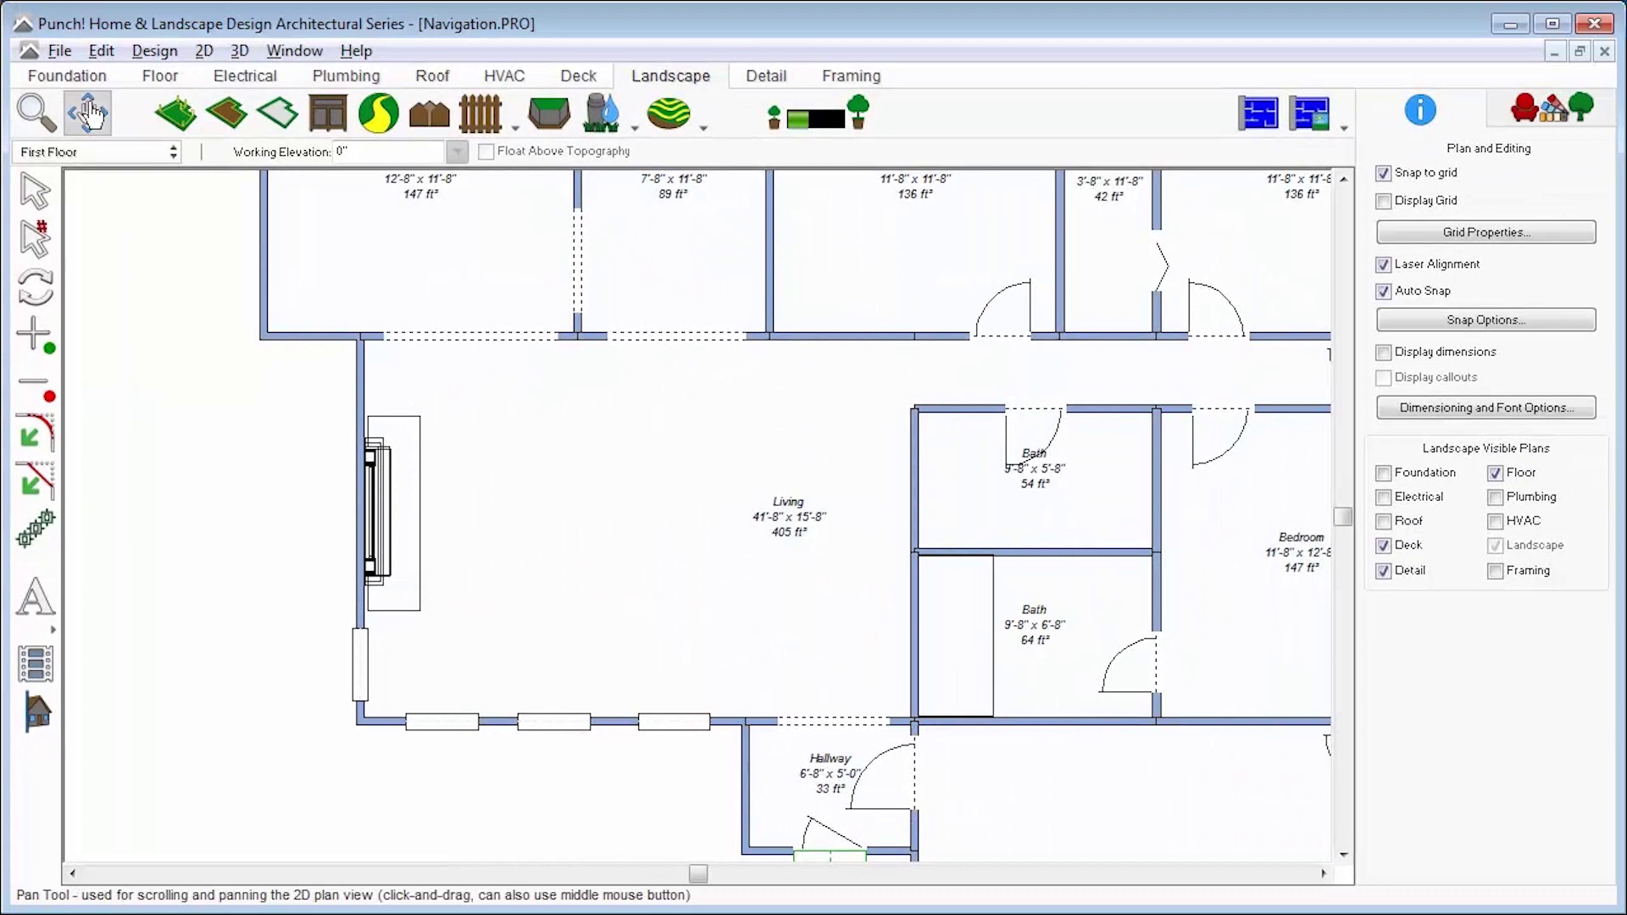
# Step: Pan across the enlarged floor plan with the Pan tool to look over the living room, kitchen, dining room and bedrooms
pyautogui.click(89, 113)
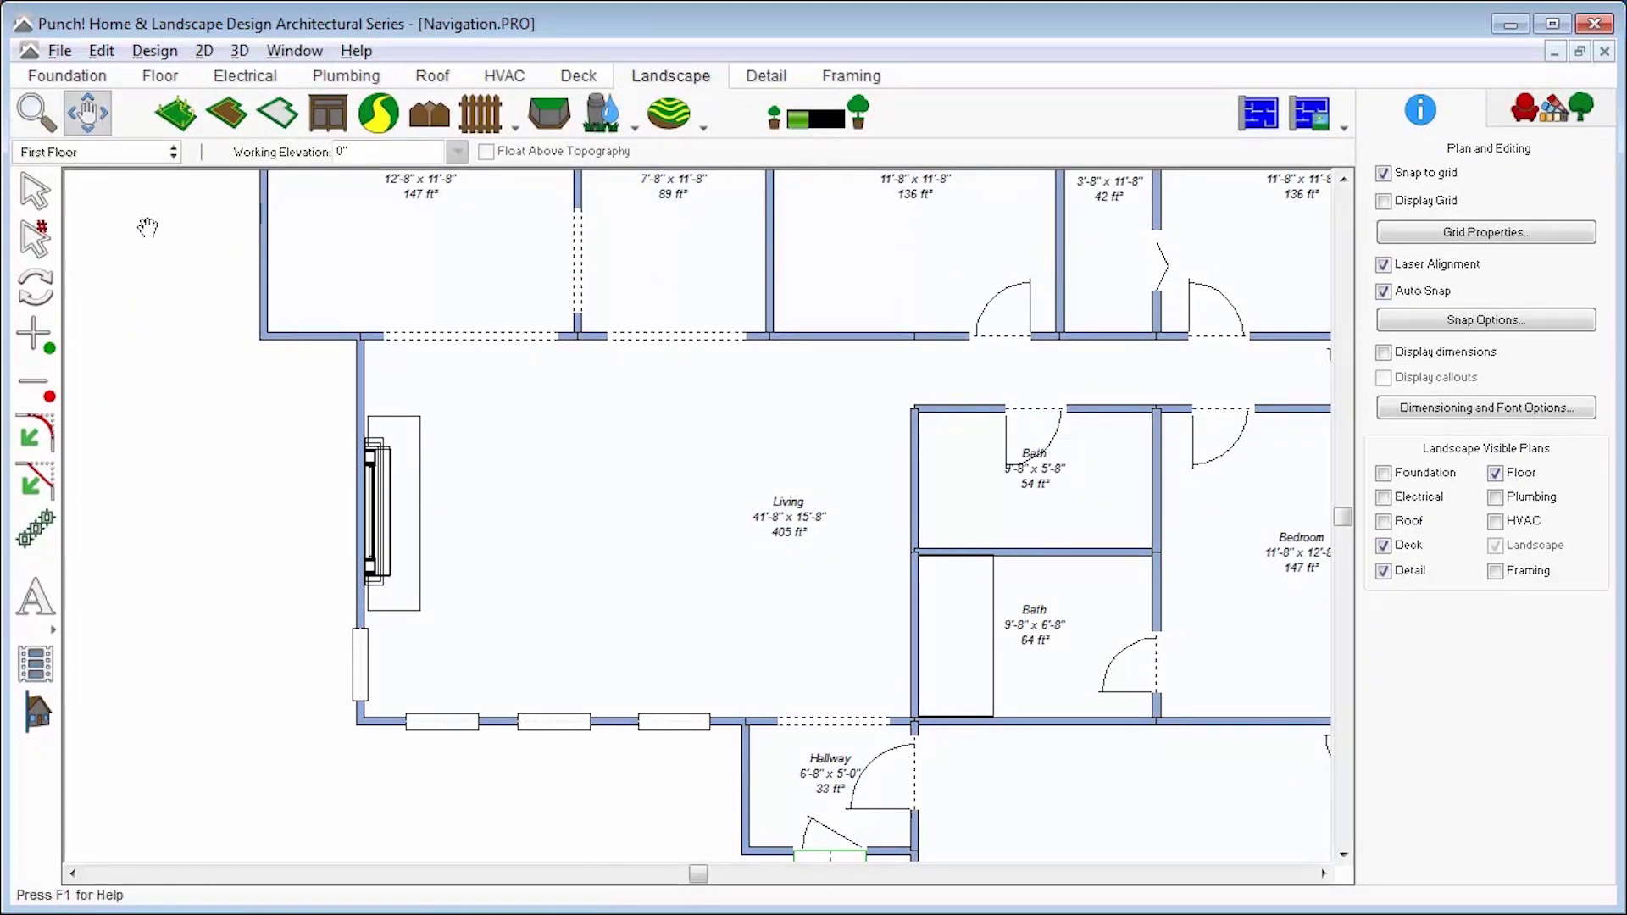
pyautogui.moveTo(796, 421); pyautogui.dragTo(641, 401)
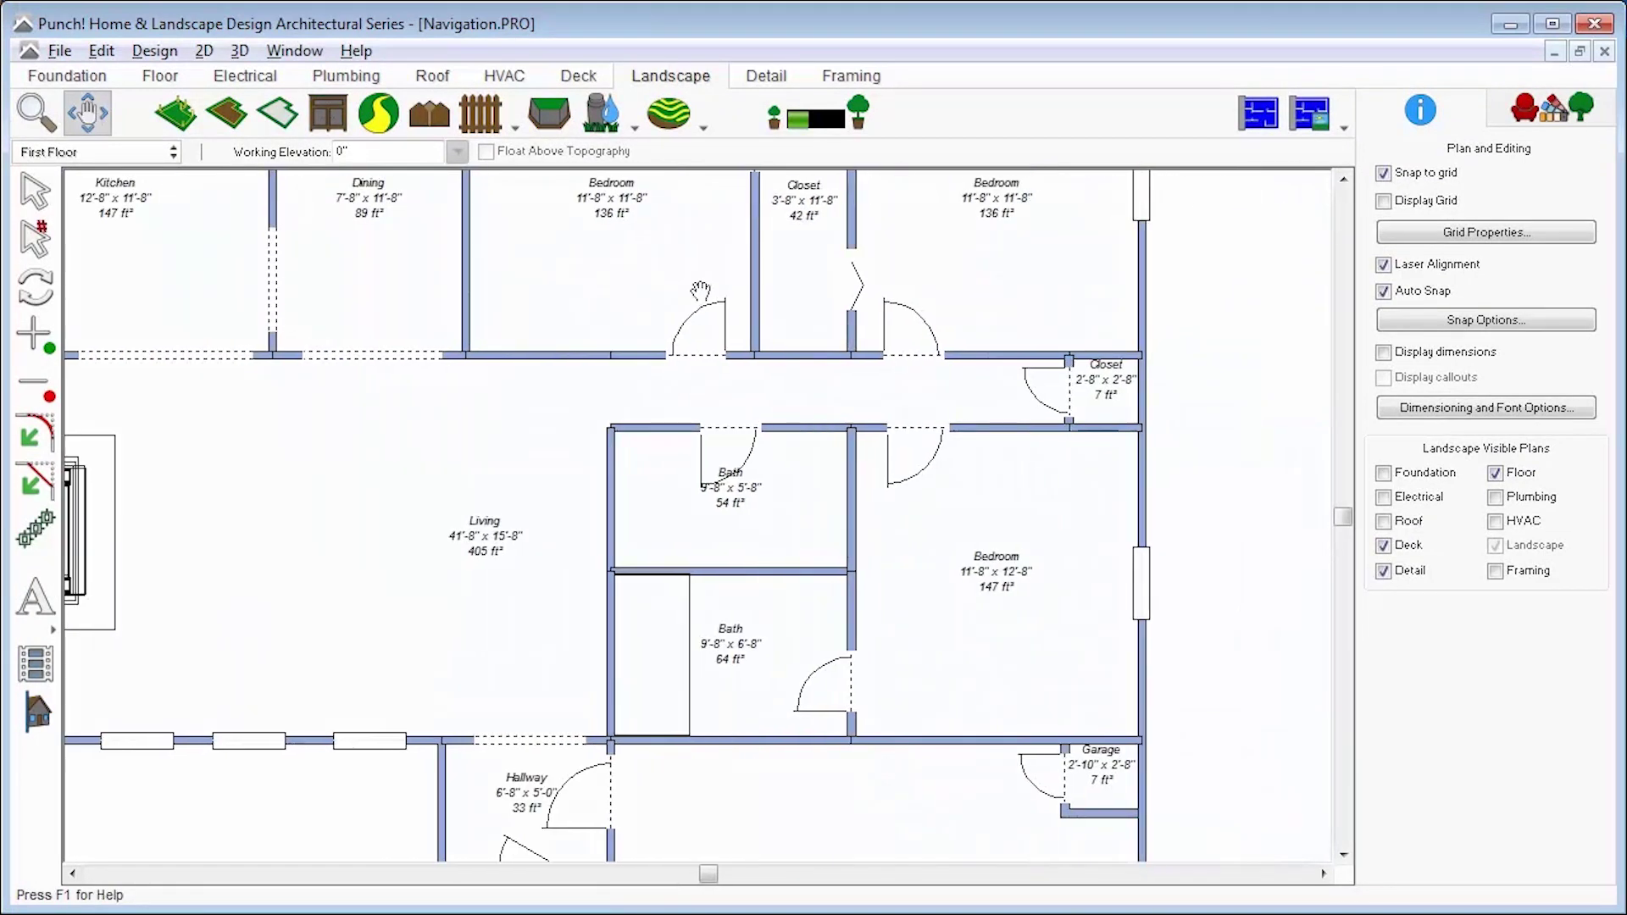
pyautogui.moveTo(700, 291); pyautogui.dragTo(706, 610)
pyautogui.moveTo(459, 405); pyautogui.dragTo(630, 450)
pyautogui.moveTo(570, 370); pyautogui.dragTo(864, 706)
pyautogui.moveTo(492, 376); pyautogui.dragTo(399, 308)
pyautogui.moveTo(832, 670); pyautogui.dragTo(515, 158)
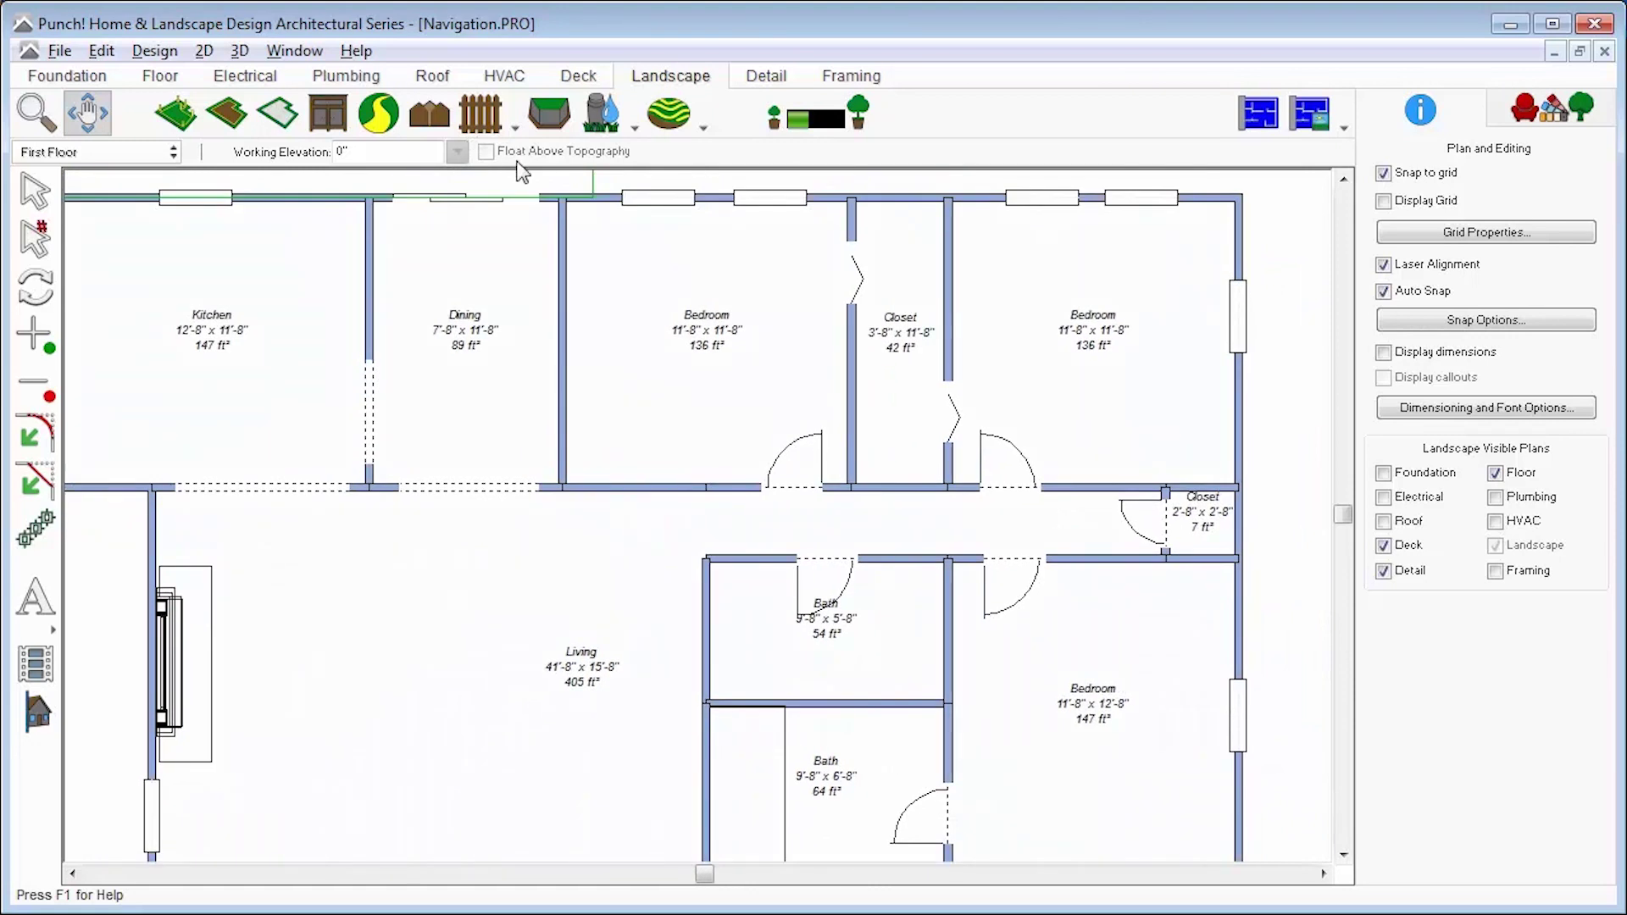
# Step: Switch to the Split 2D/3D View and adjust the plan's zoom and position so more of the house's rooms show
pyautogui.click(1345, 125)
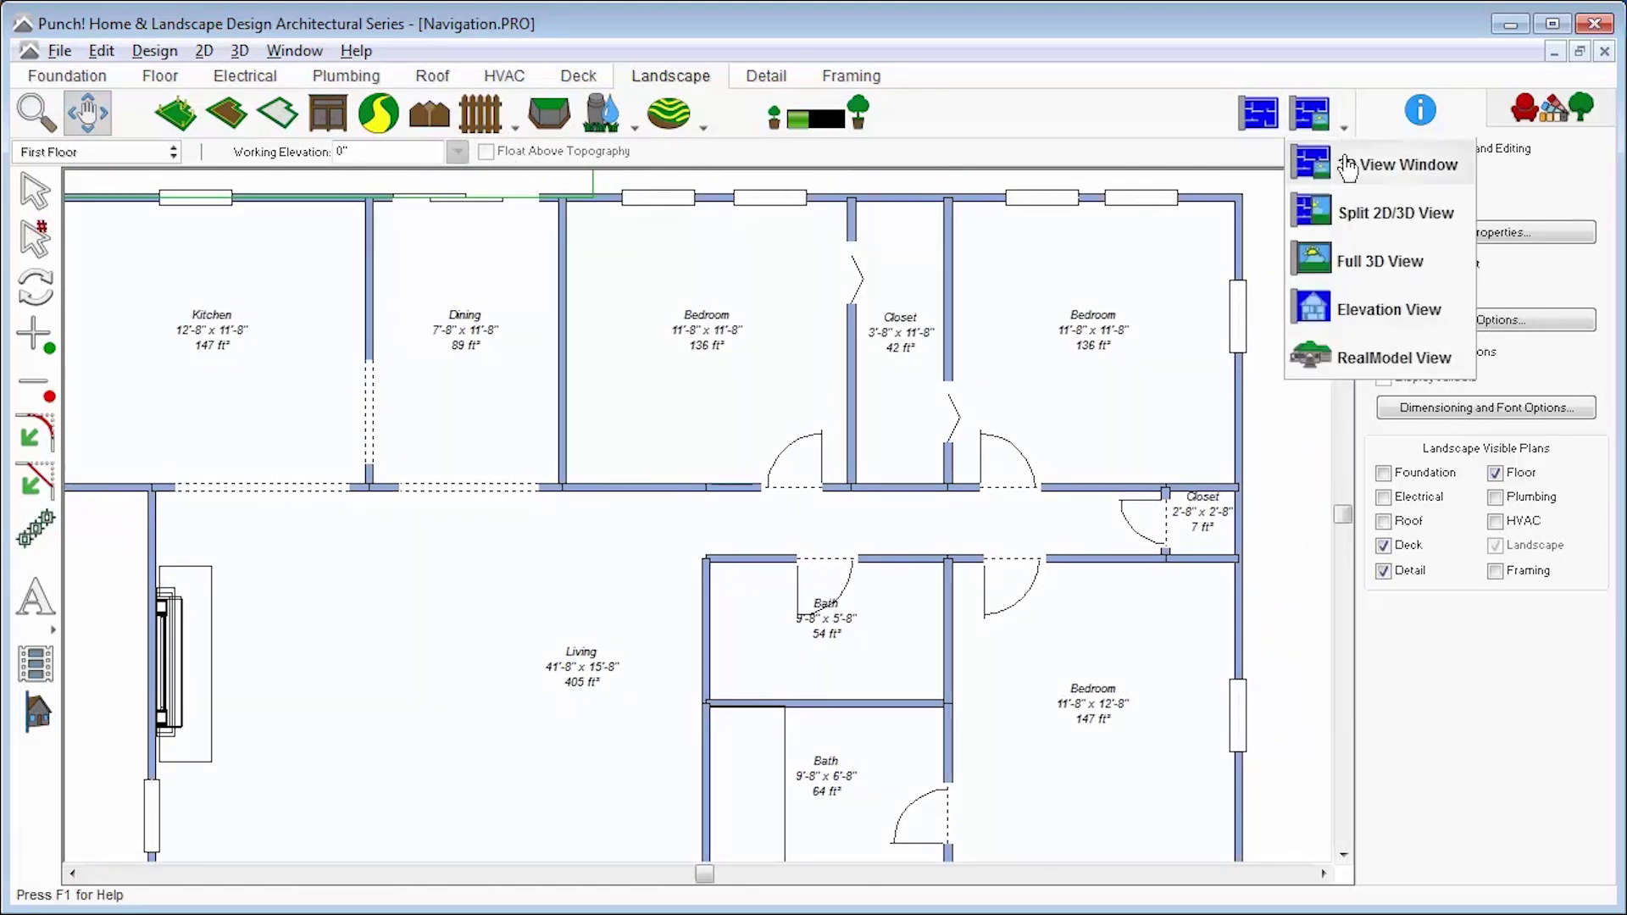
pyautogui.click(1356, 214)
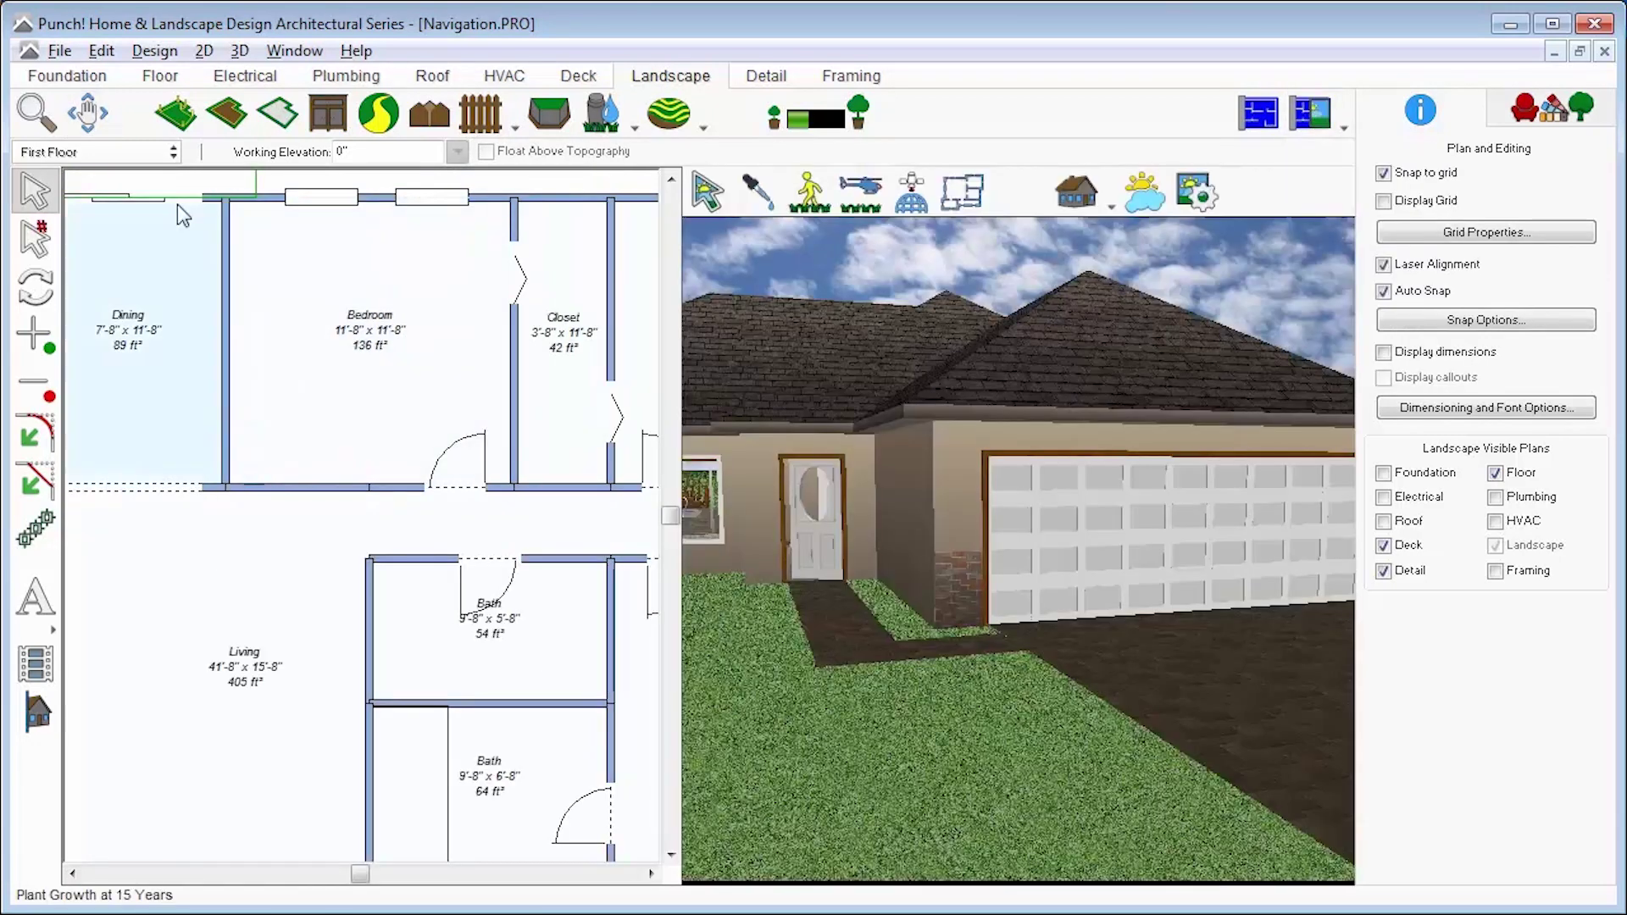
pyautogui.click(32, 116)
pyautogui.moveTo(425, 486); pyautogui.dragTo(359, 613)
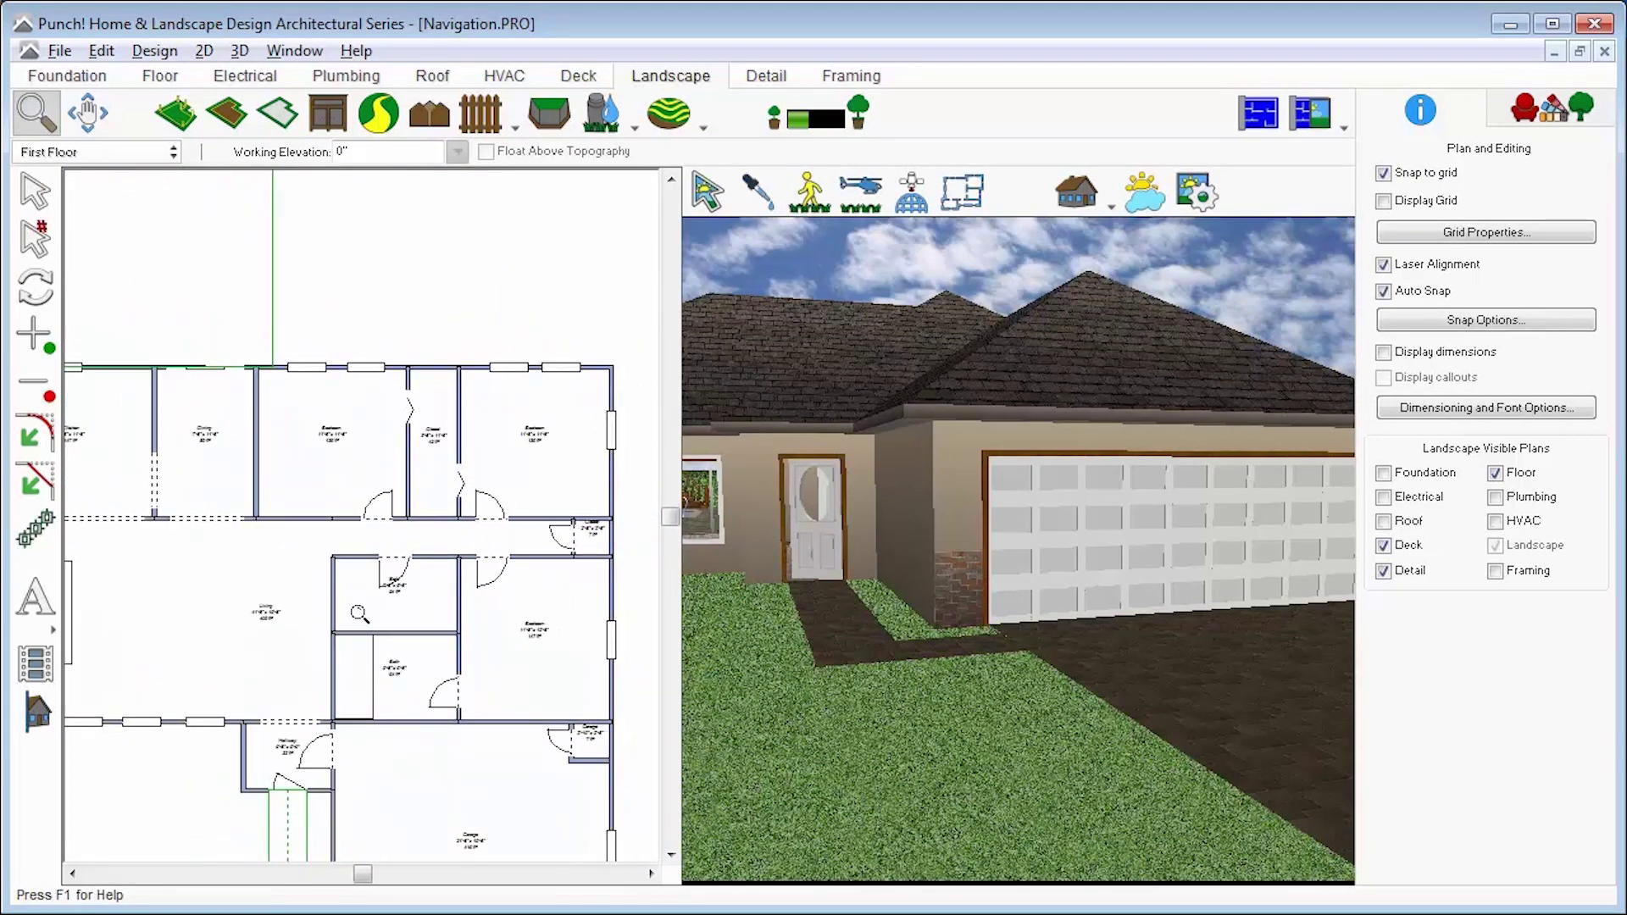
pyautogui.click(87, 112)
pyautogui.moveTo(169, 260); pyautogui.dragTo(360, 543)
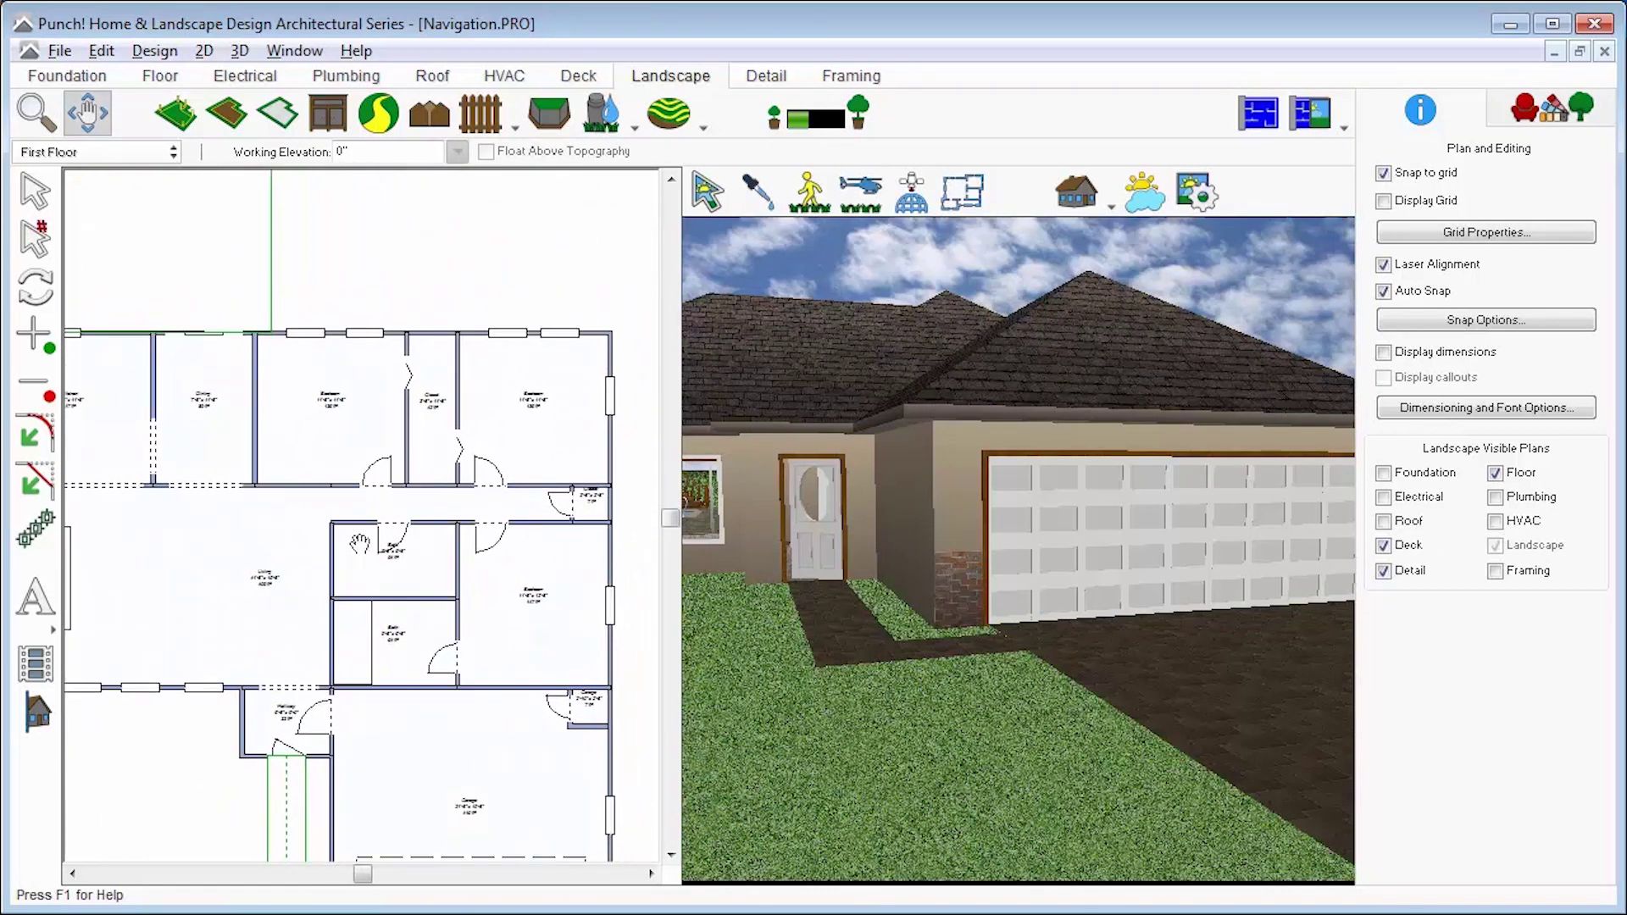
pyautogui.click(40, 201)
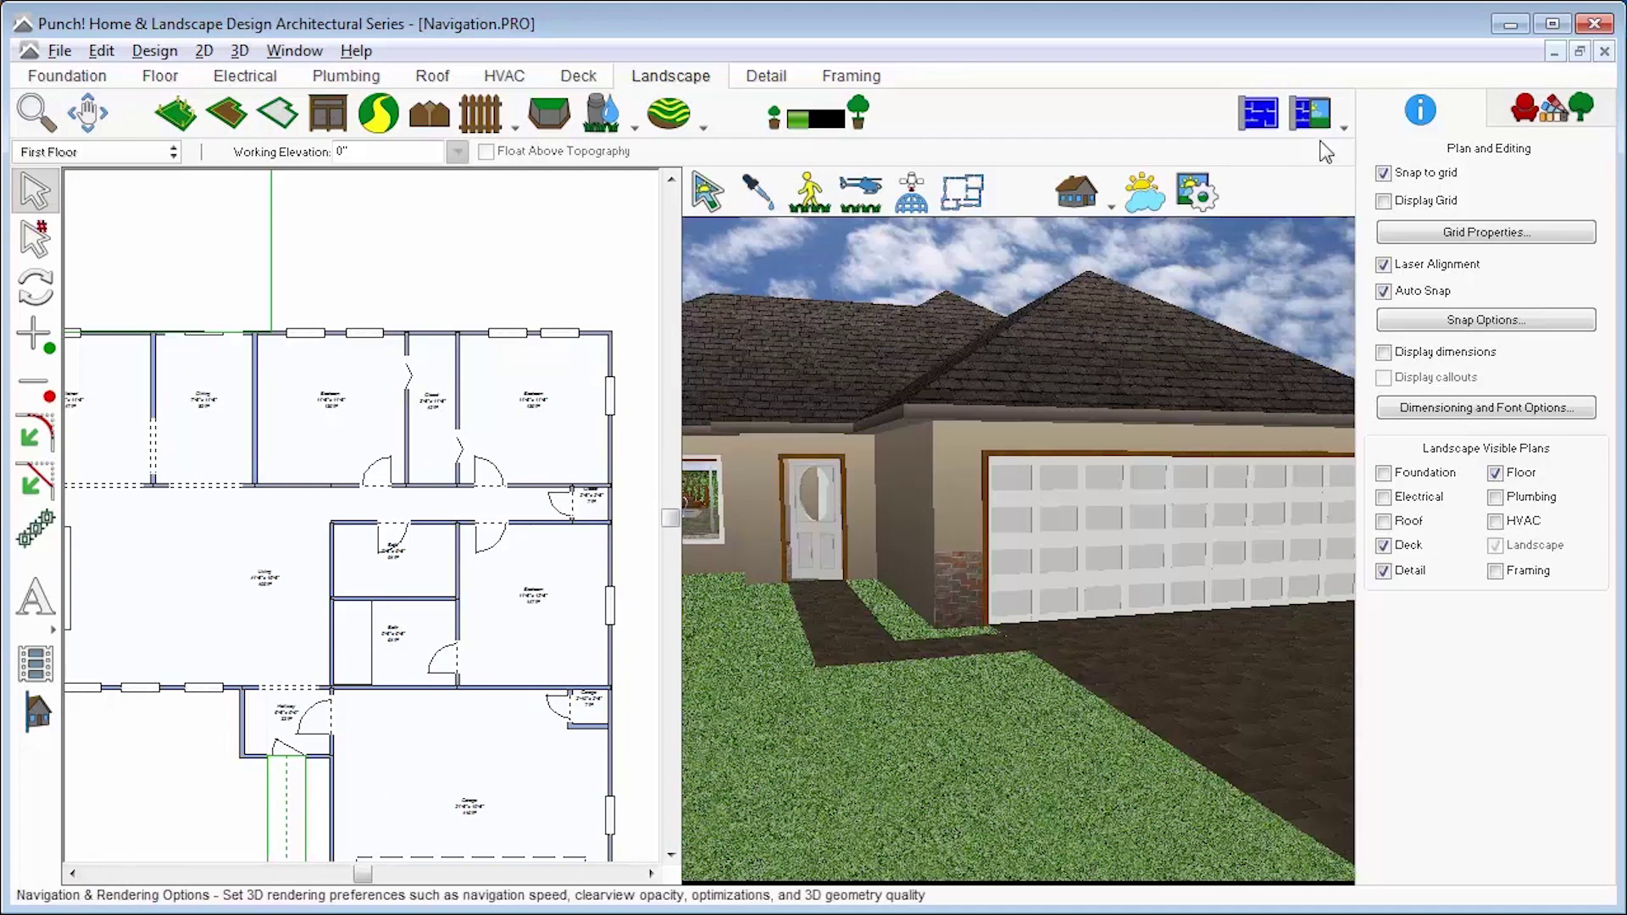
# Step: Show the model in a floating 3D View window, then reposition the window and make it smaller
pyautogui.click(1345, 128)
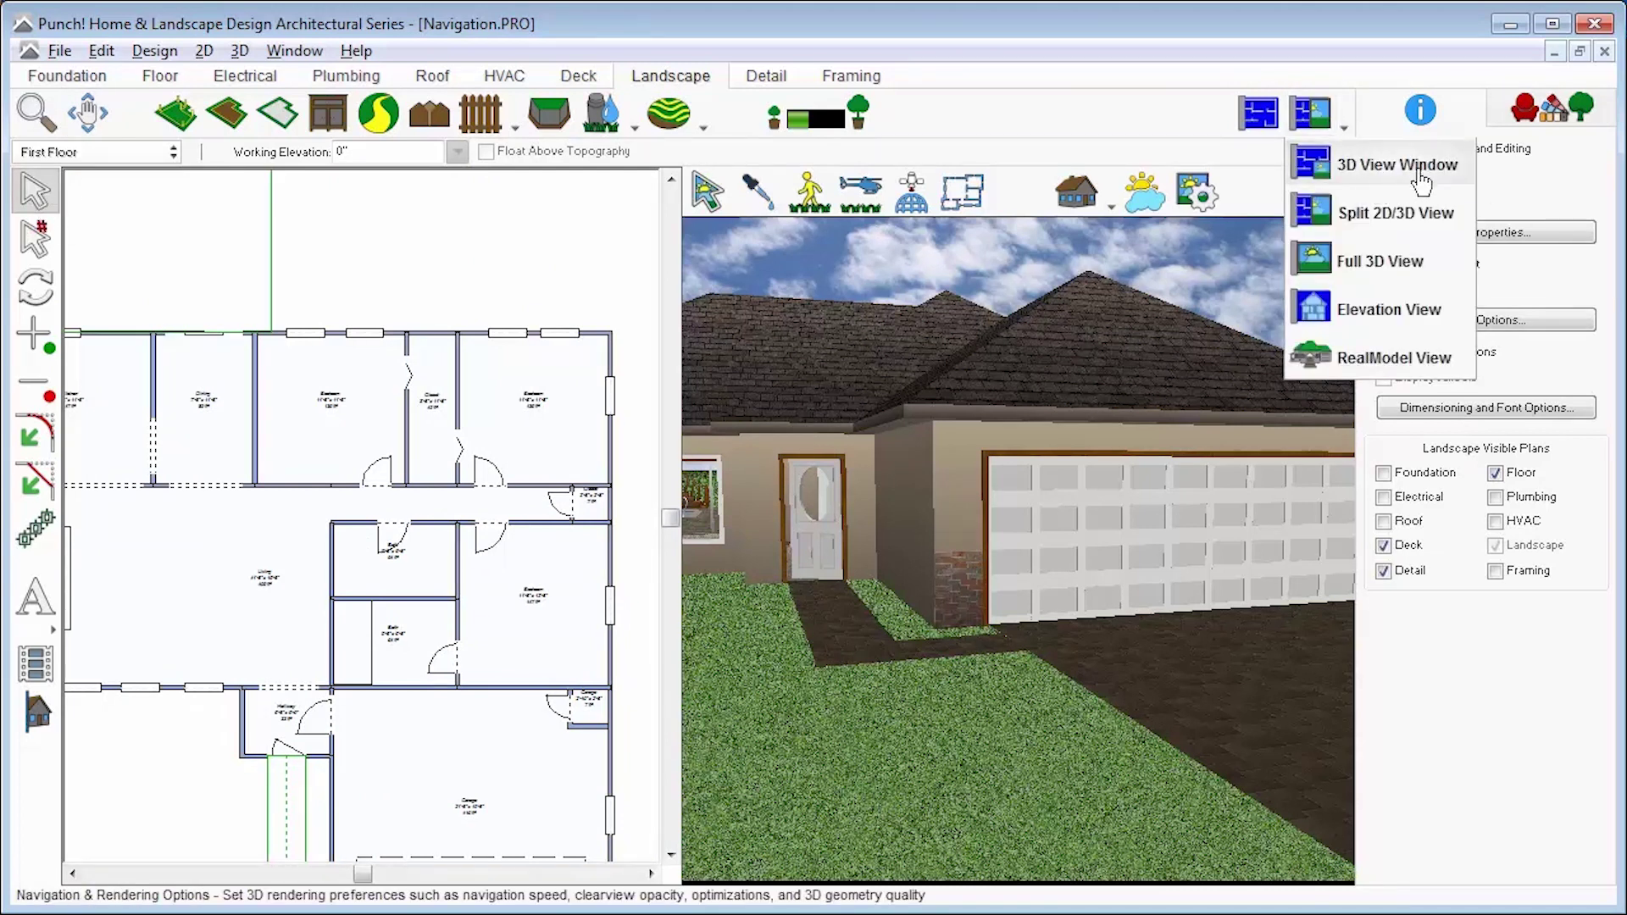
pyautogui.click(1364, 174)
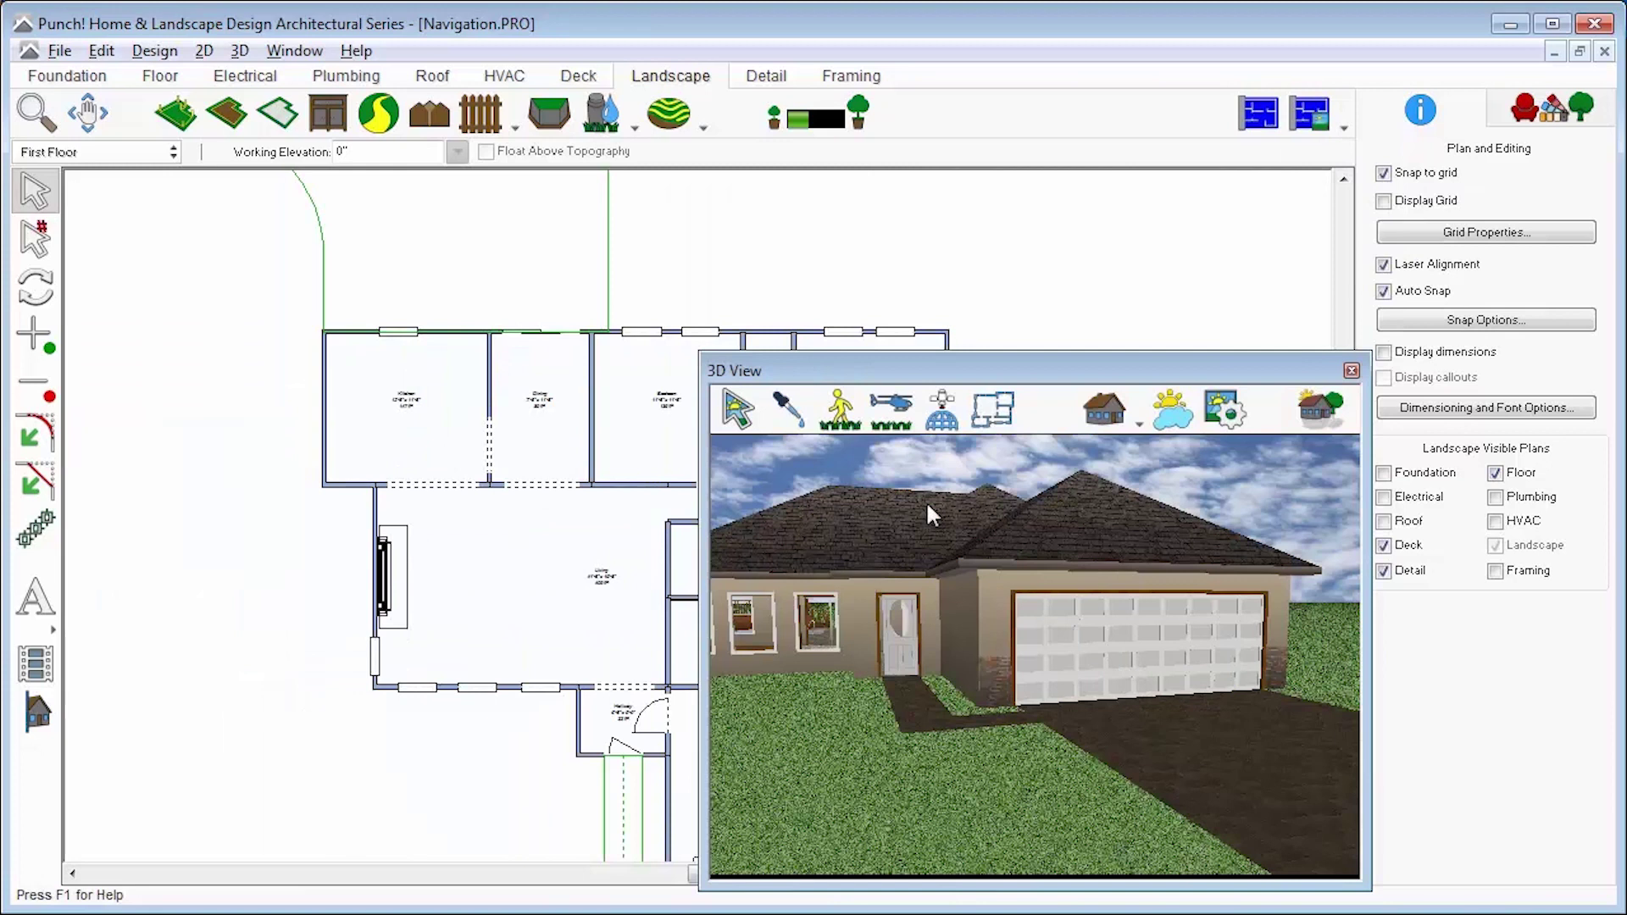
pyautogui.moveTo(854, 373); pyautogui.dragTo(830, 343)
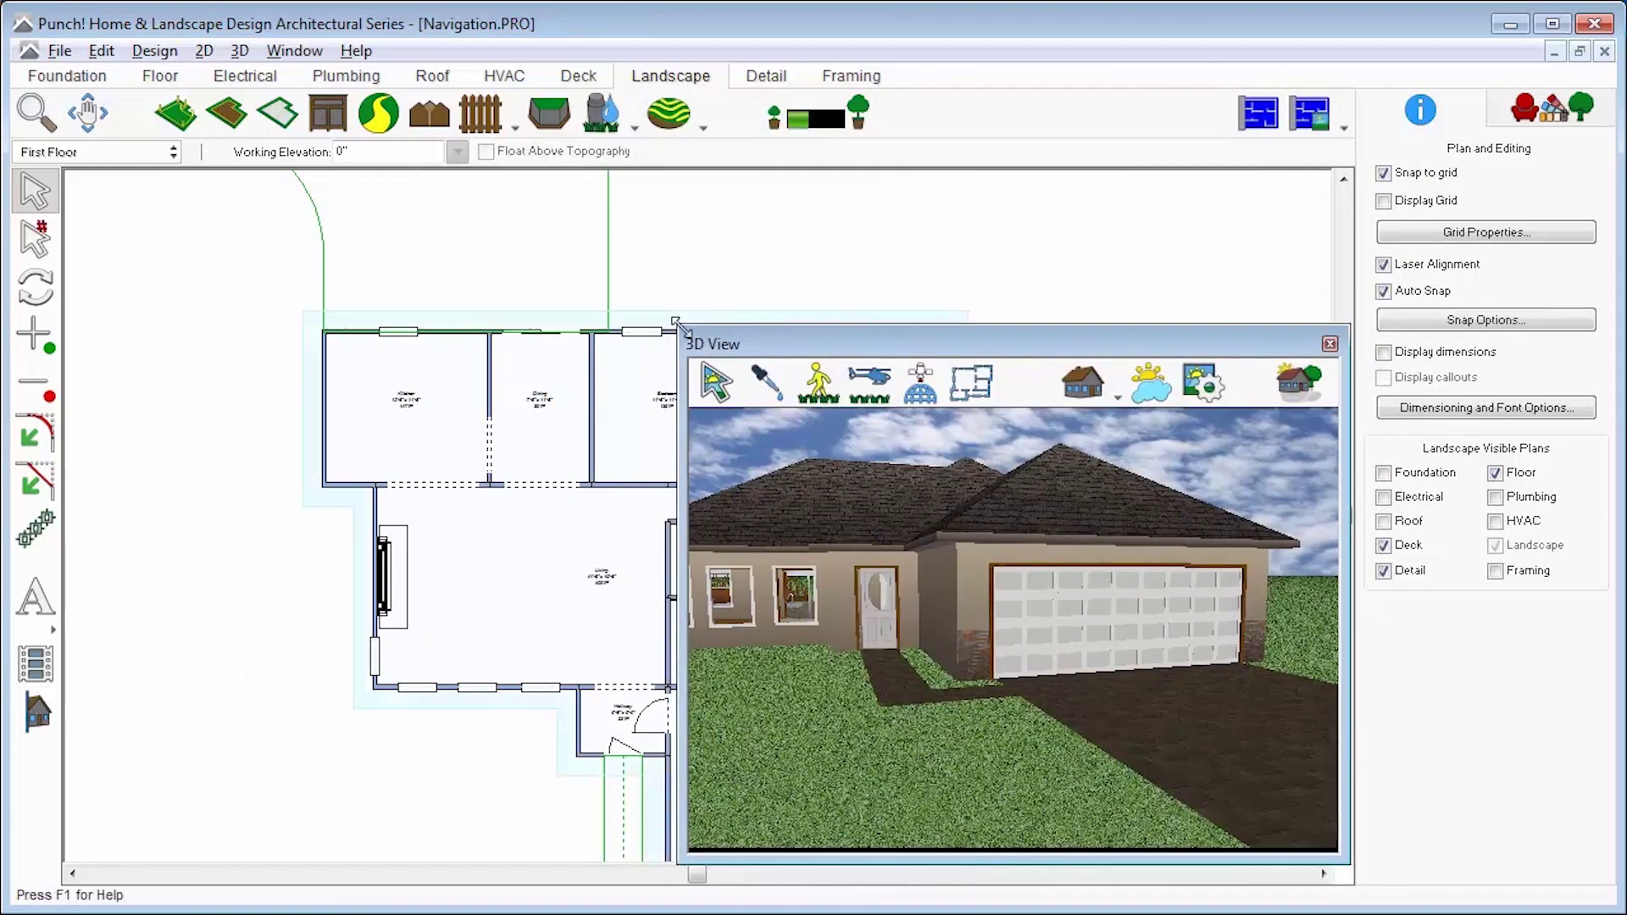
pyautogui.moveTo(676, 322); pyautogui.dragTo(779, 423)
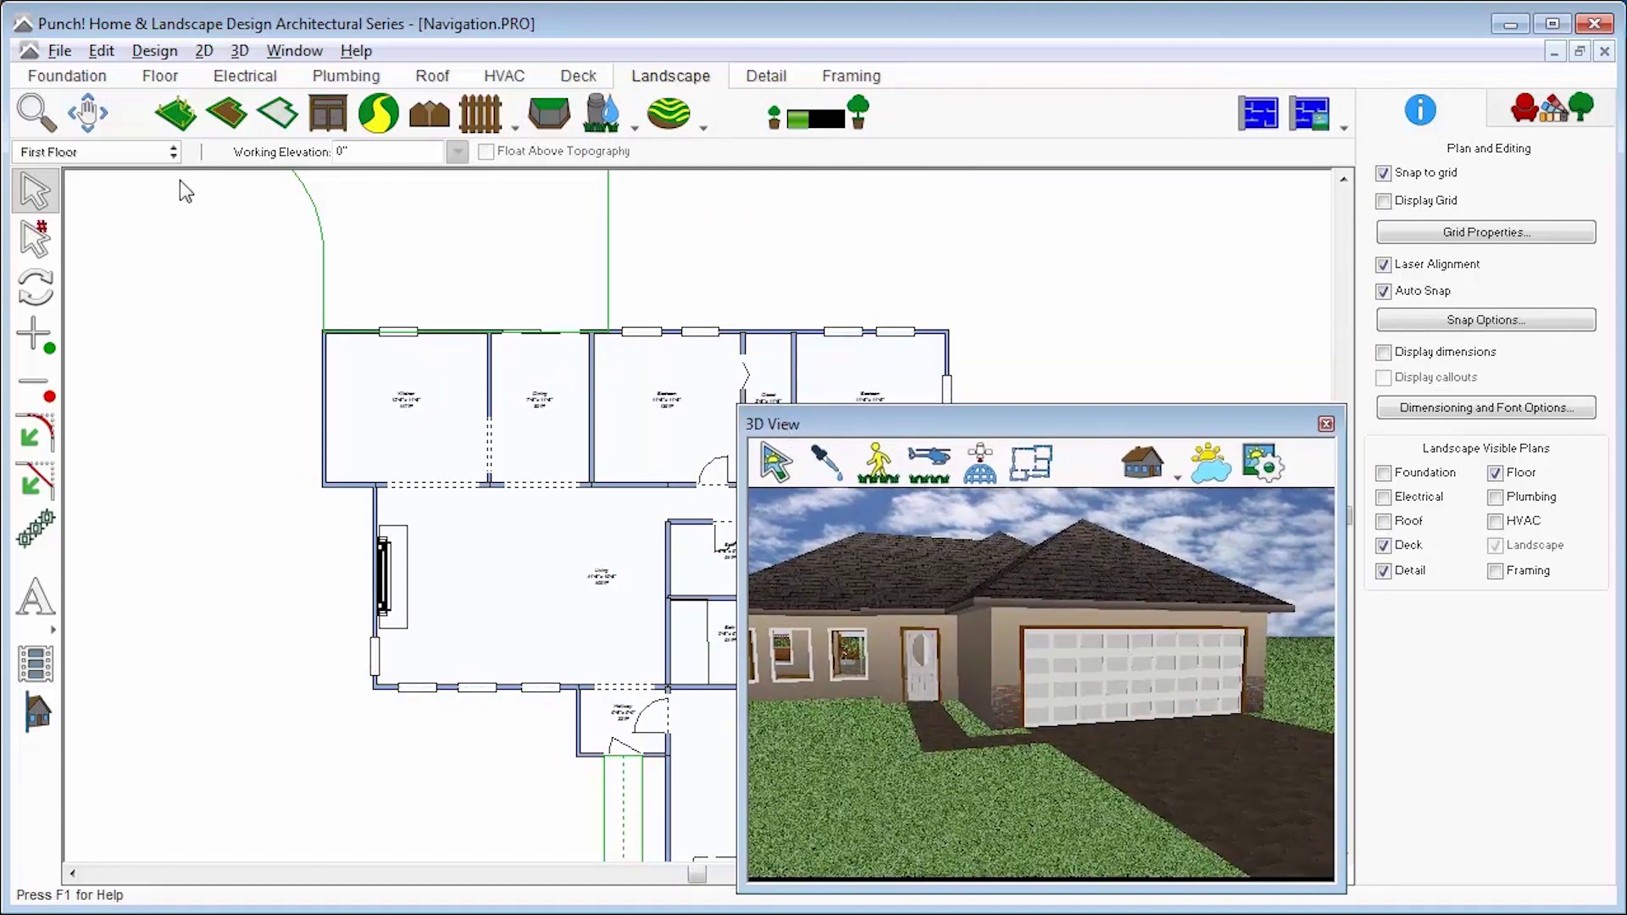
# Step: Zoom and pan the plan behind the floating 3D window to look at the bathrooms and the bedroom beside them
pyautogui.click(41, 120)
pyautogui.moveTo(665, 447); pyautogui.dragTo(696, 557)
pyautogui.moveTo(710, 637); pyautogui.dragTo(710, 391)
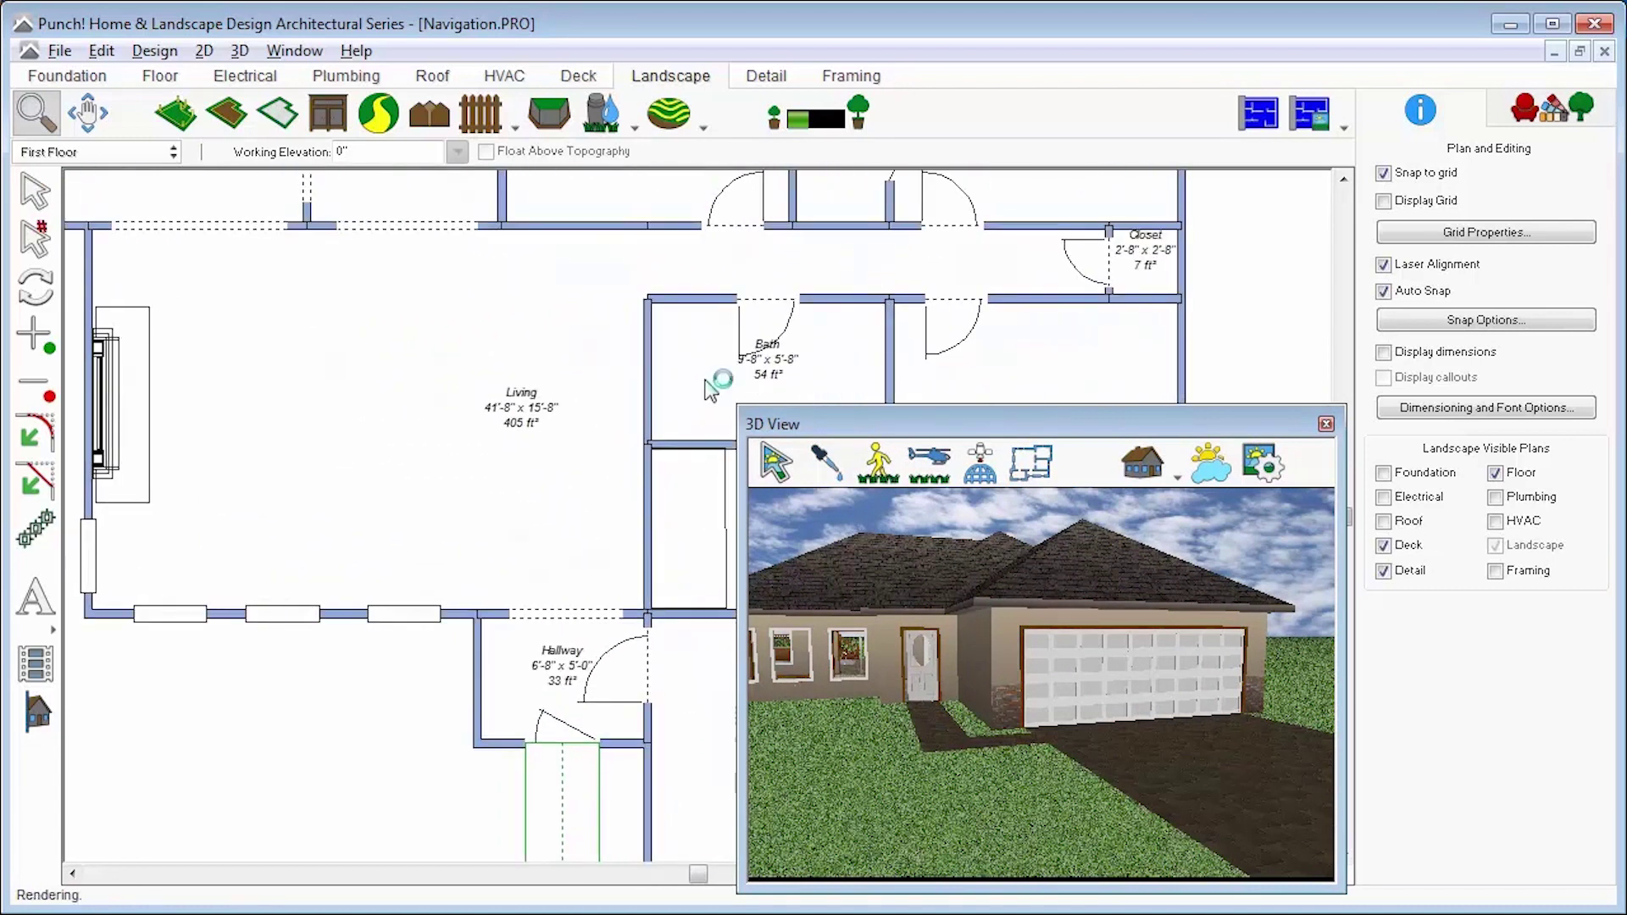
pyautogui.moveTo(482, 324); pyautogui.dragTo(282, 386)
pyautogui.press('Escape')
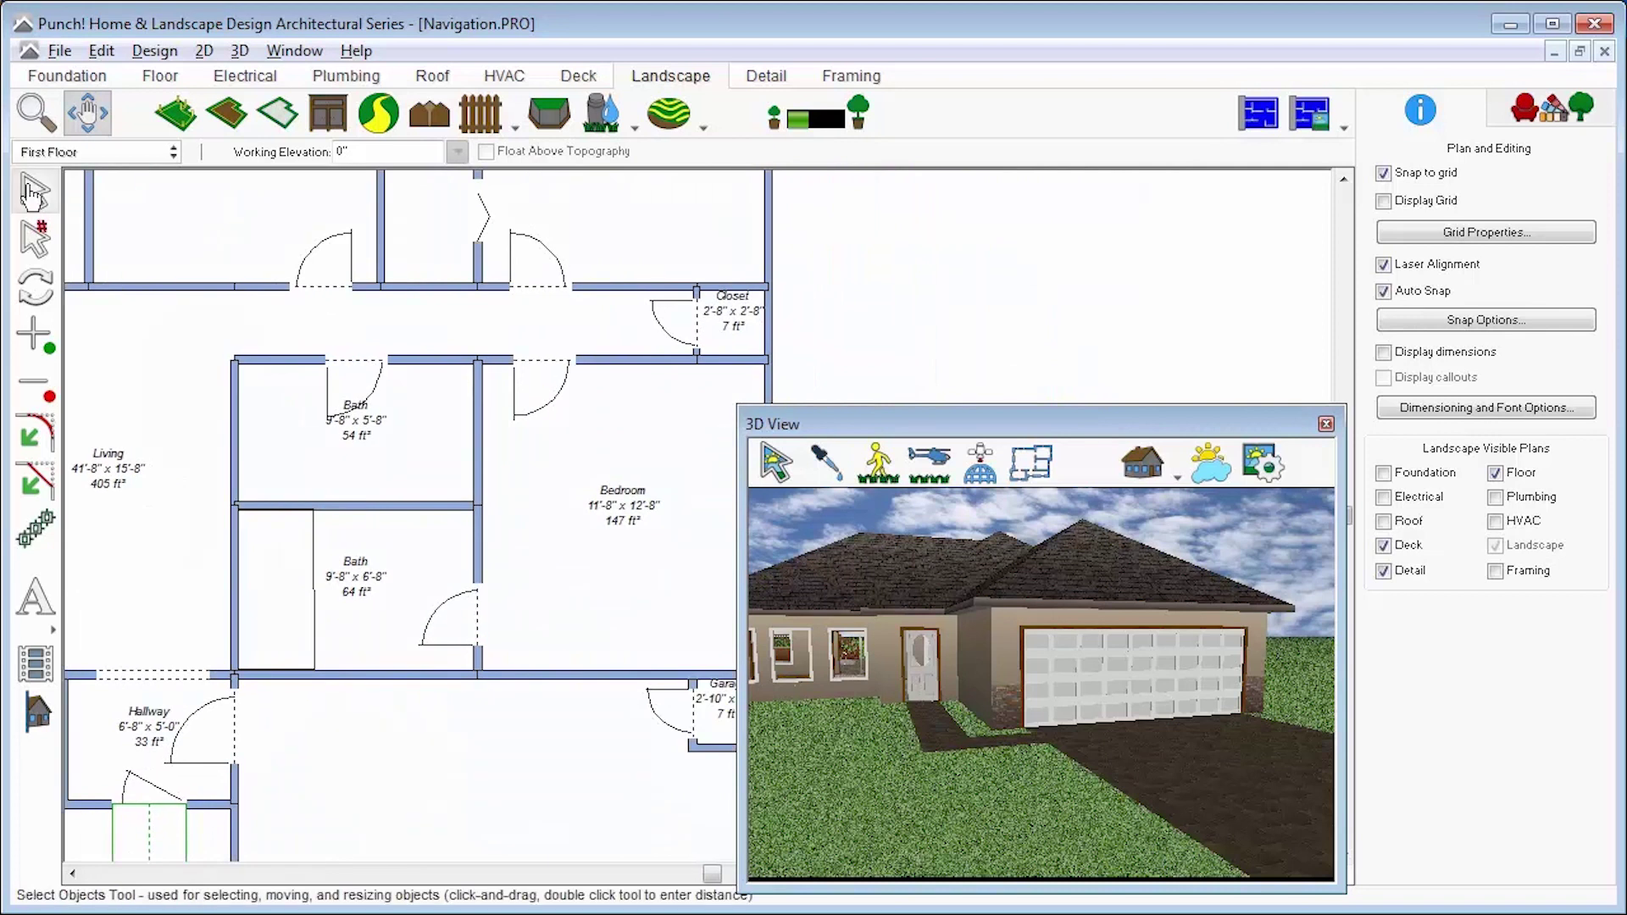
# Step: Return to the Split 2D/3D View and pan the plan to bring the bathrooms into its 2D half
pyautogui.click(1344, 127)
pyautogui.click(1338, 214)
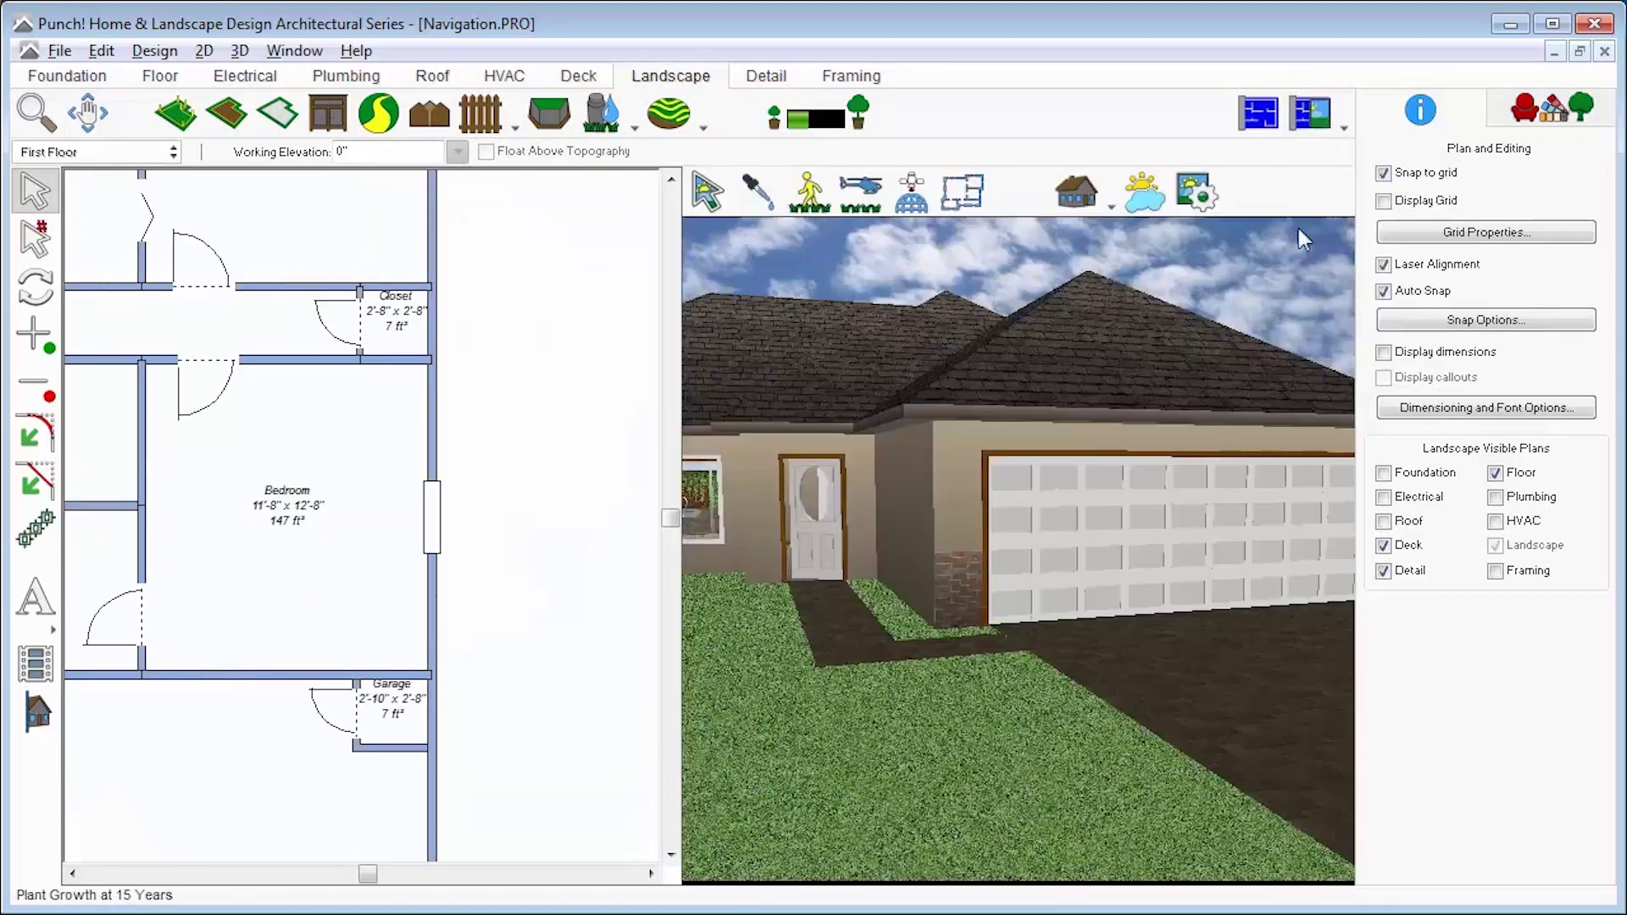
pyautogui.click(87, 113)
pyautogui.moveTo(165, 309); pyautogui.dragTo(476, 345)
pyautogui.click(35, 192)
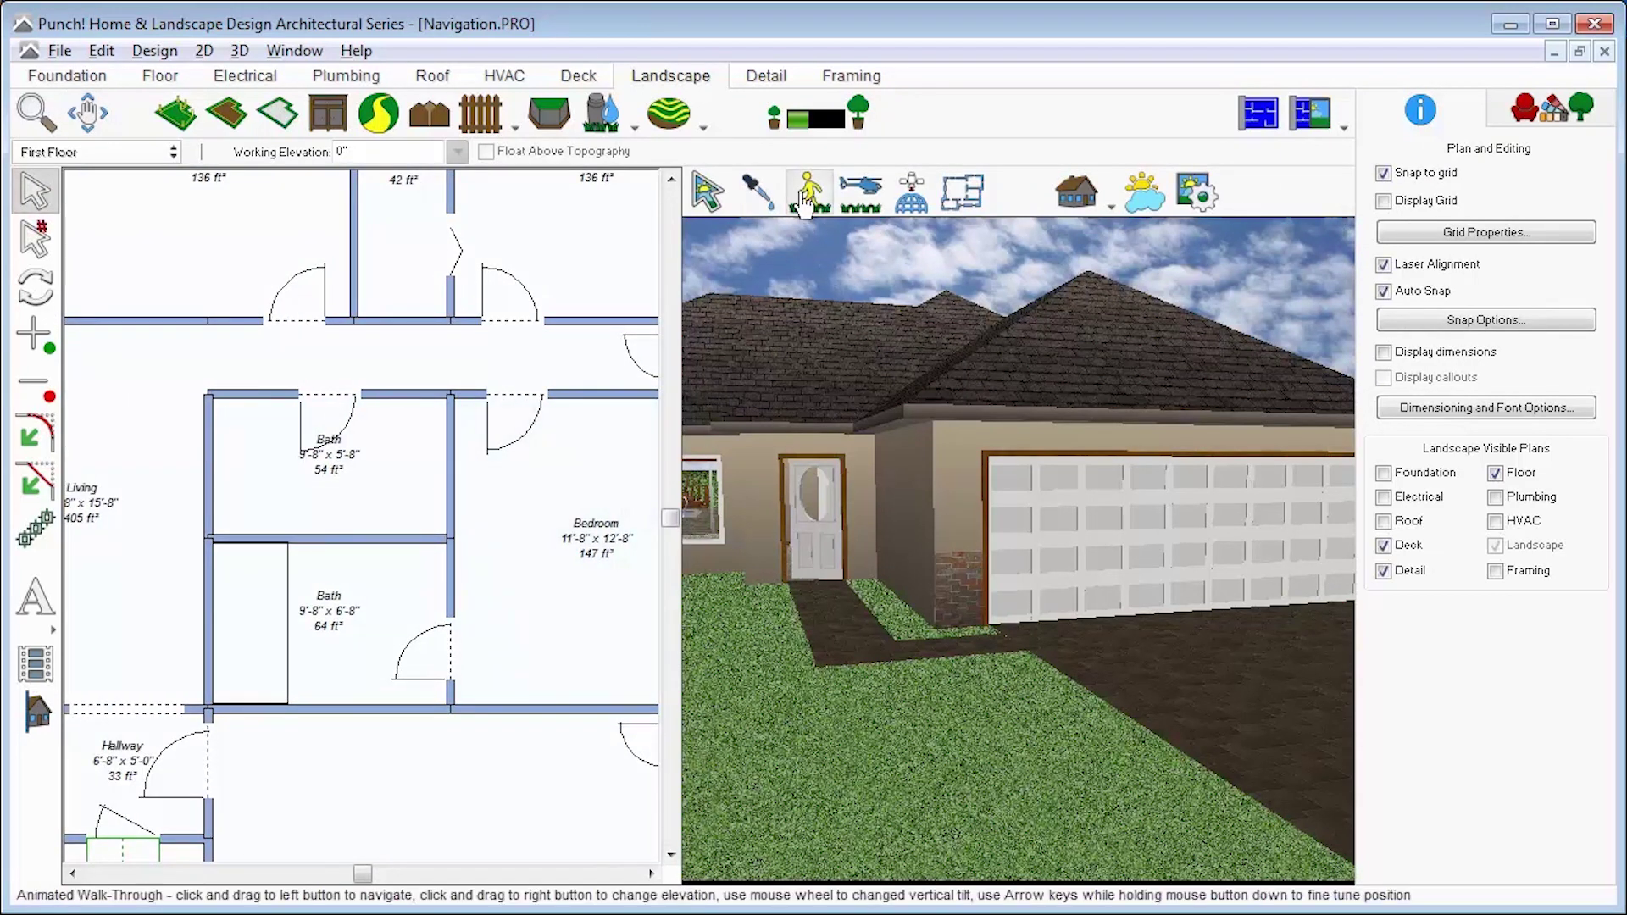
# Step: Explore the house exterior in 3D with Animated Walk-Through and Animated Fly-Around, rotating around the garage side
pyautogui.moveTo(866, 494); pyautogui.dragTo(824, 498)
pyautogui.click(862, 192)
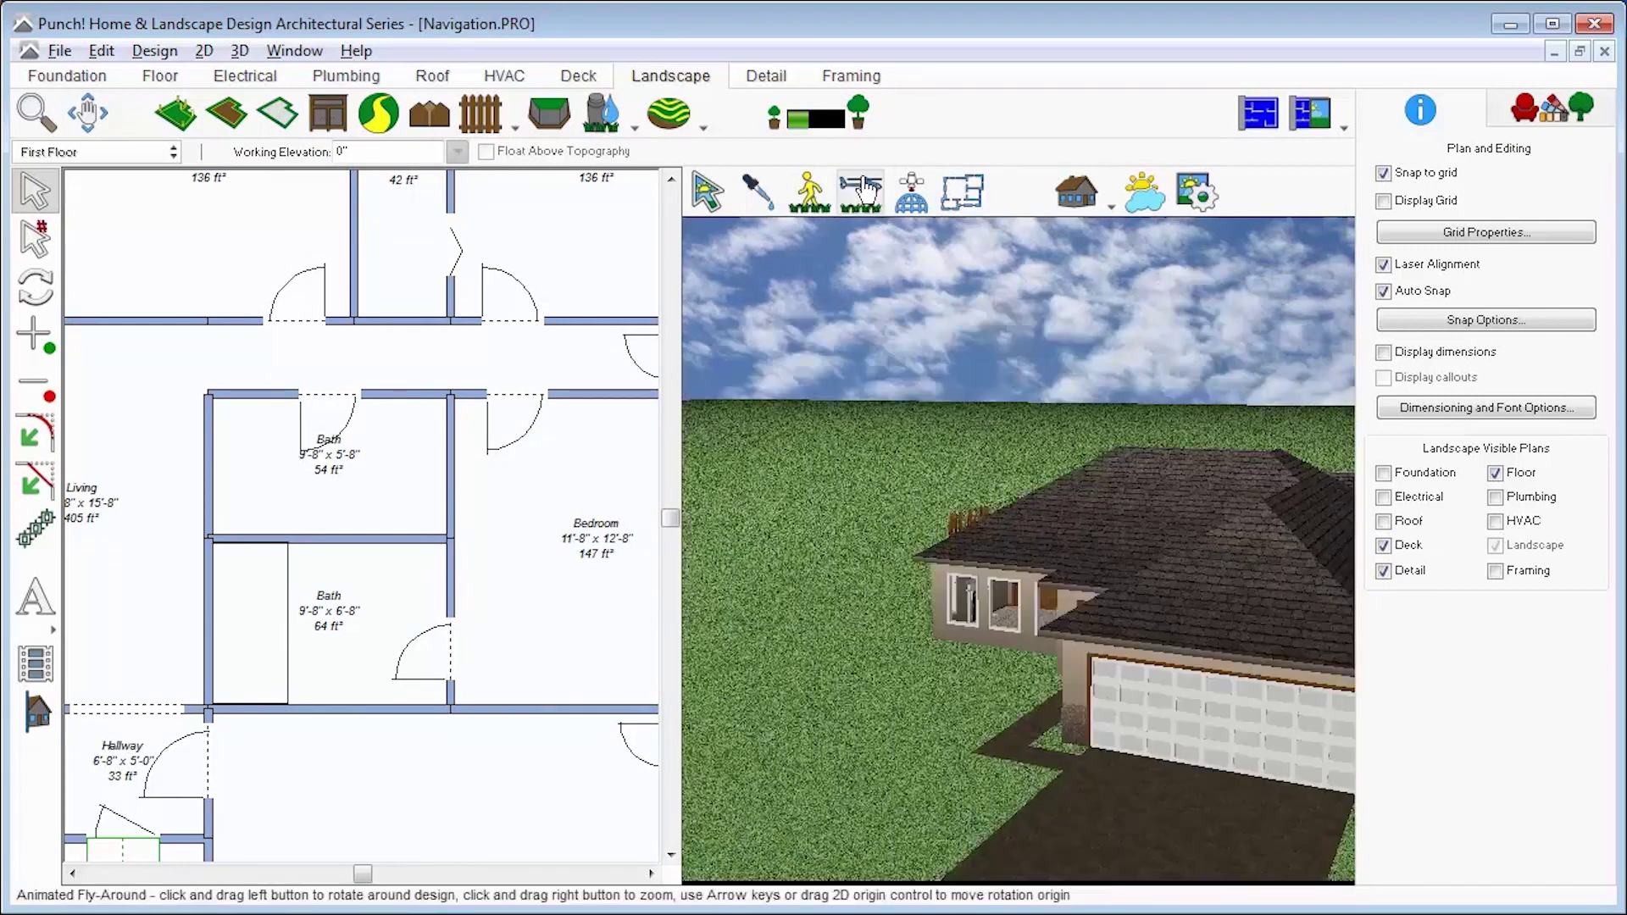
pyautogui.moveTo(1051, 541)
pyautogui.mouseDown()
pyautogui.moveTo(1057, 512)
pyautogui.moveTo(864, 552)
pyautogui.moveTo(924, 577)
pyautogui.moveTo(1051, 551)
pyautogui.moveTo(1034, 546)
pyautogui.mouseUp()
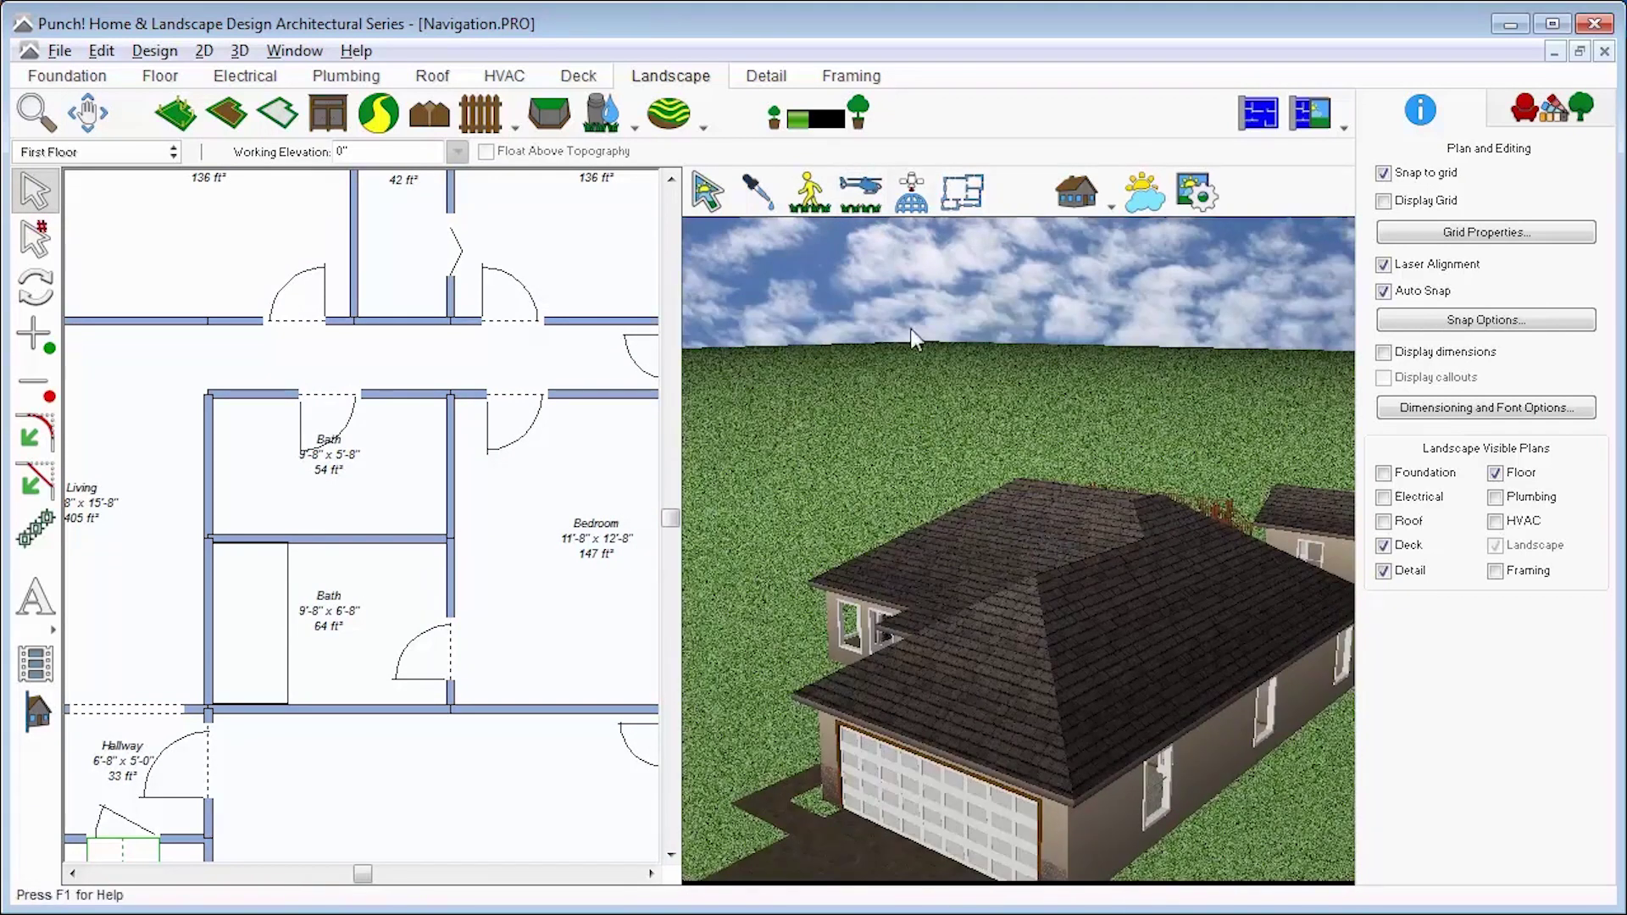
# Step: Look over the pool area in Aerial View, then select the Living room and view the interior from above without the roof
pyautogui.click(909, 199)
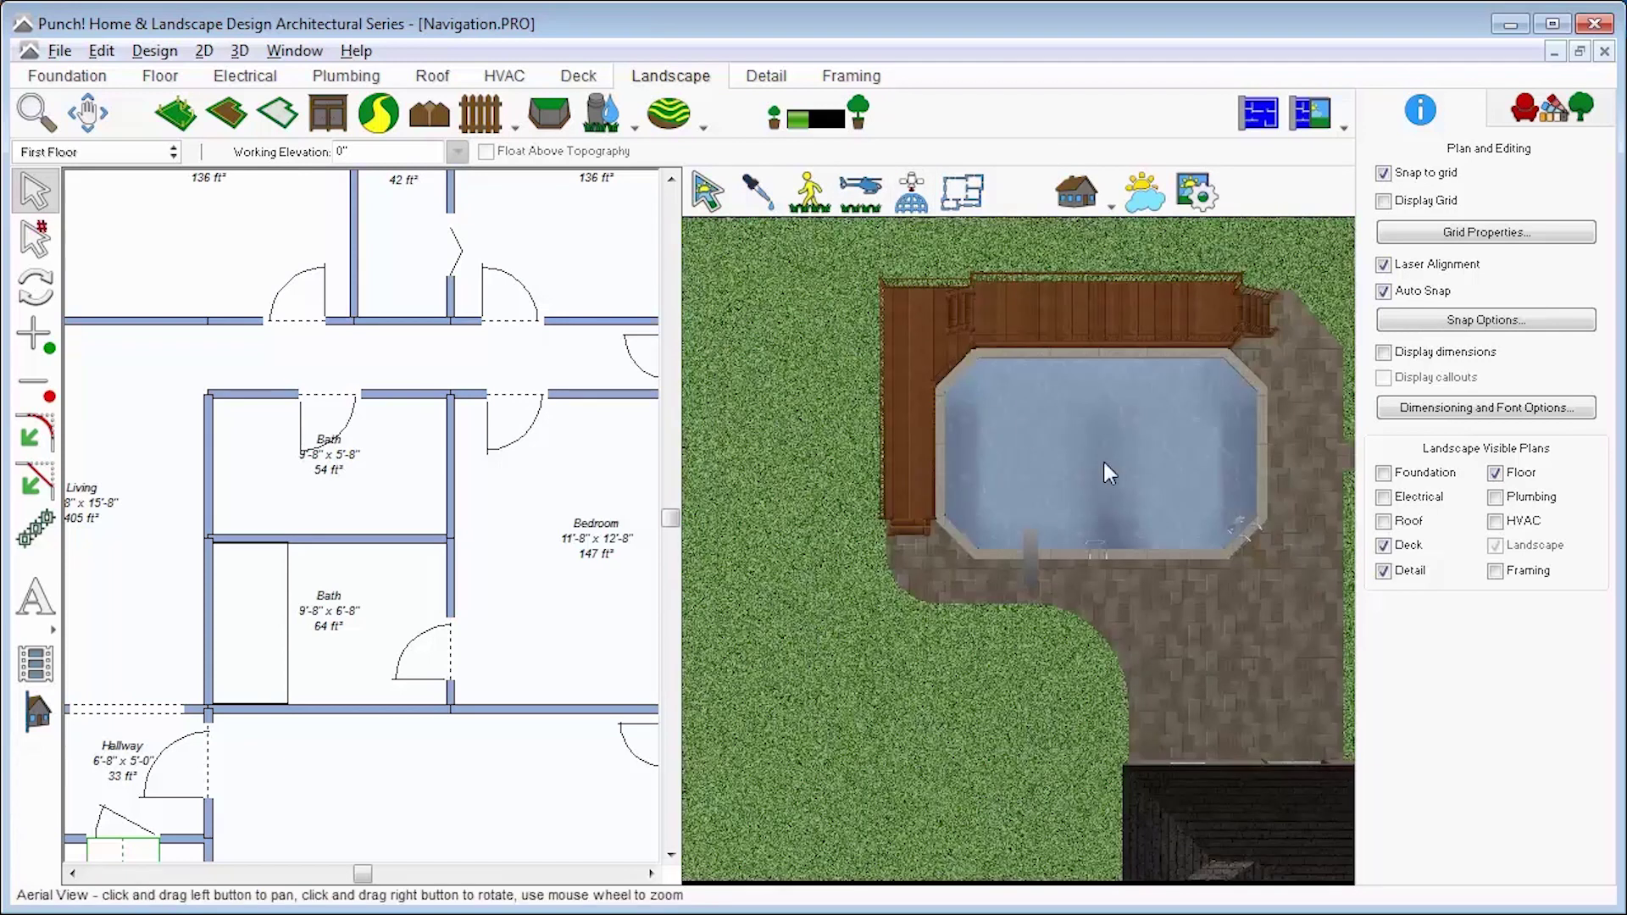
pyautogui.moveTo(1151, 481); pyautogui.dragTo(971, 491)
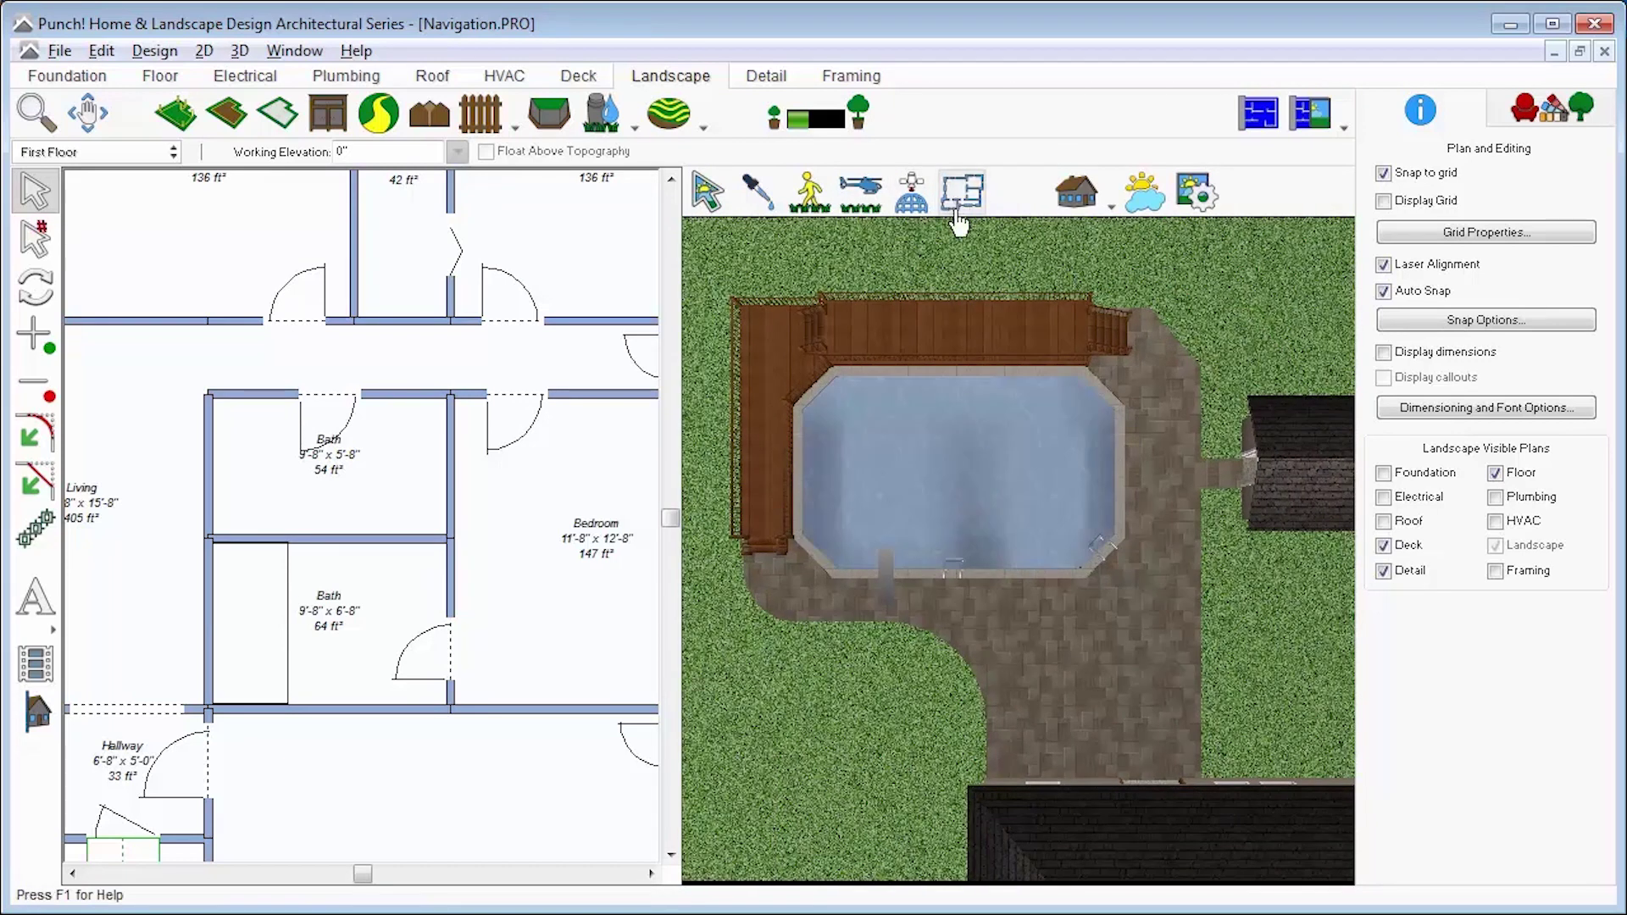
pyautogui.click(129, 429)
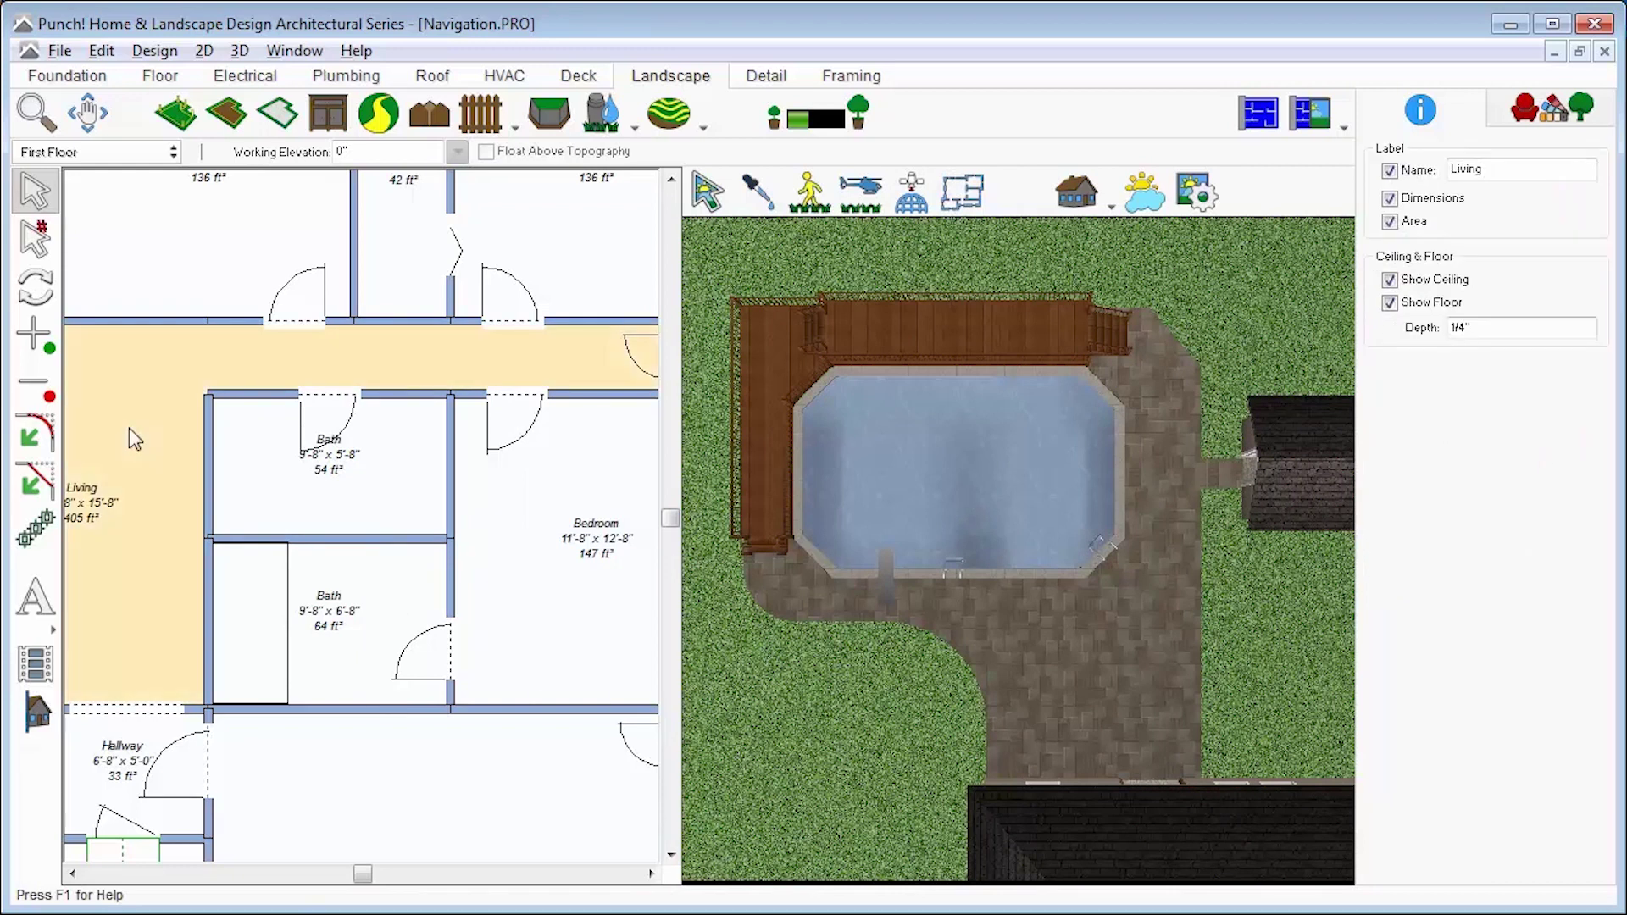
pyautogui.click(951, 204)
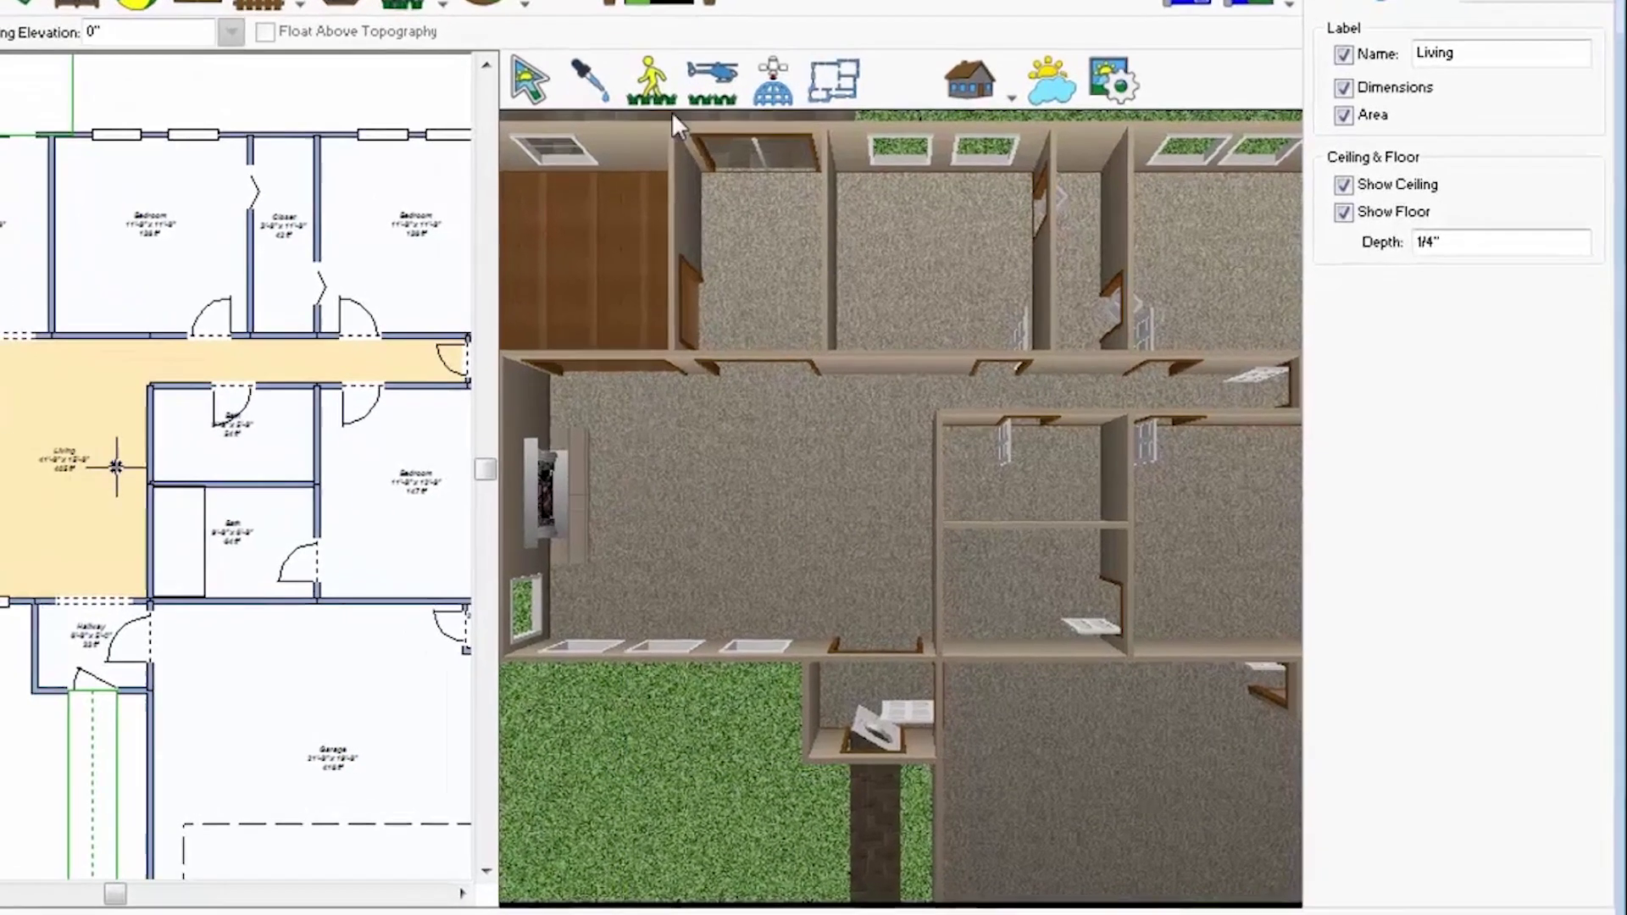
# Step: Return to the Animated Walk-Through view and walk toward the front door
pyautogui.click(812, 199)
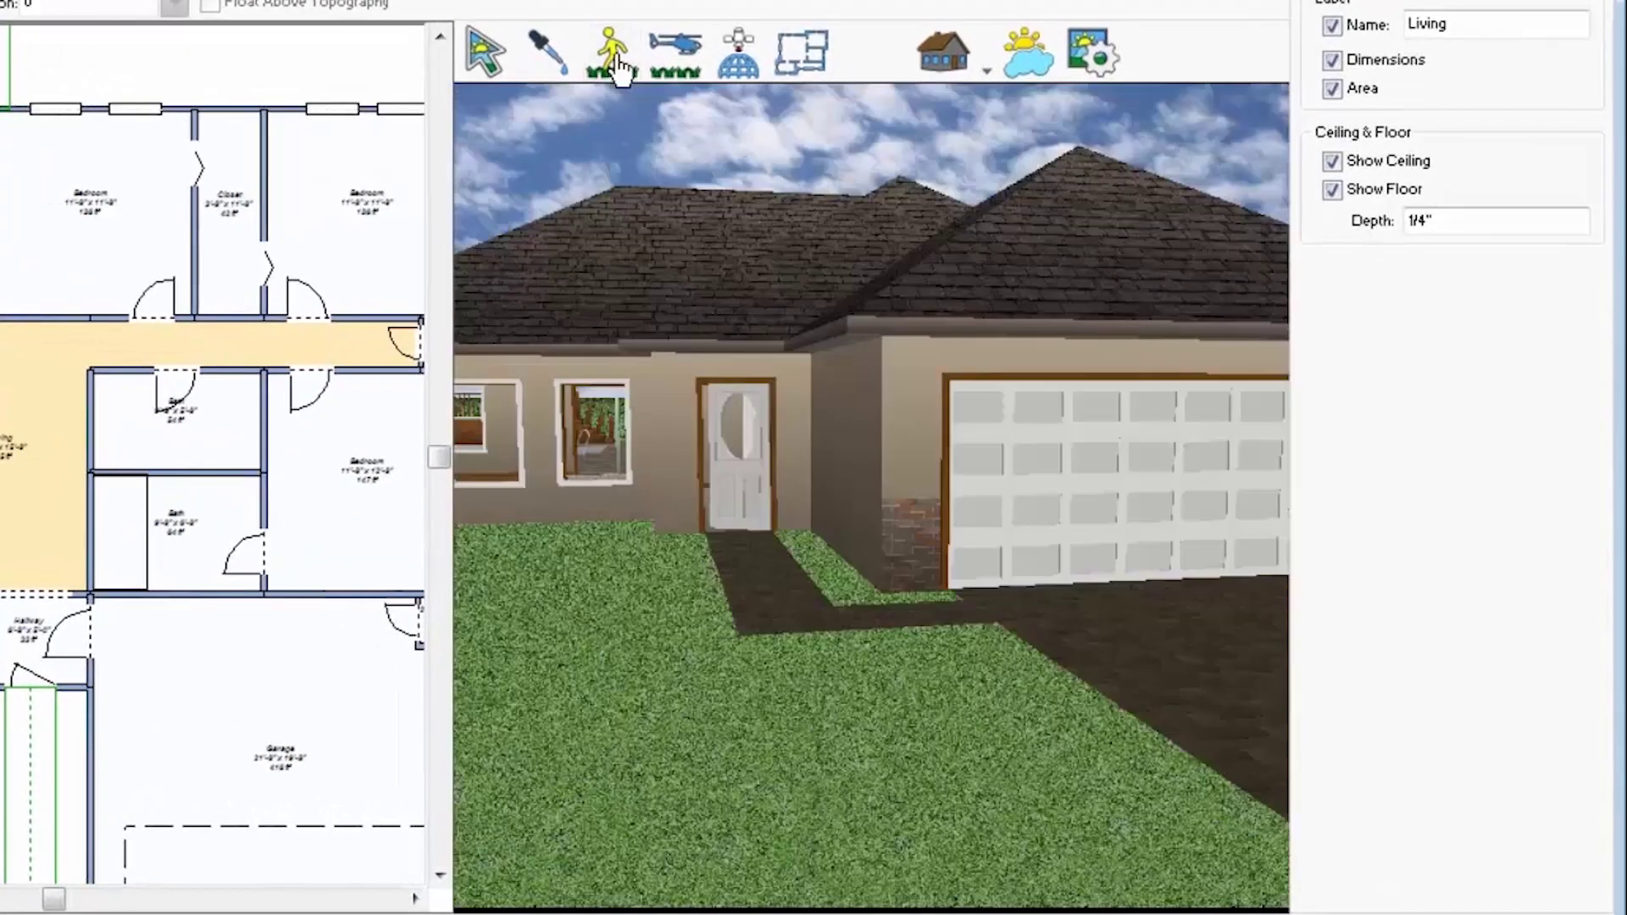
pyautogui.moveTo(675, 767); pyautogui.dragTo(641, 702)
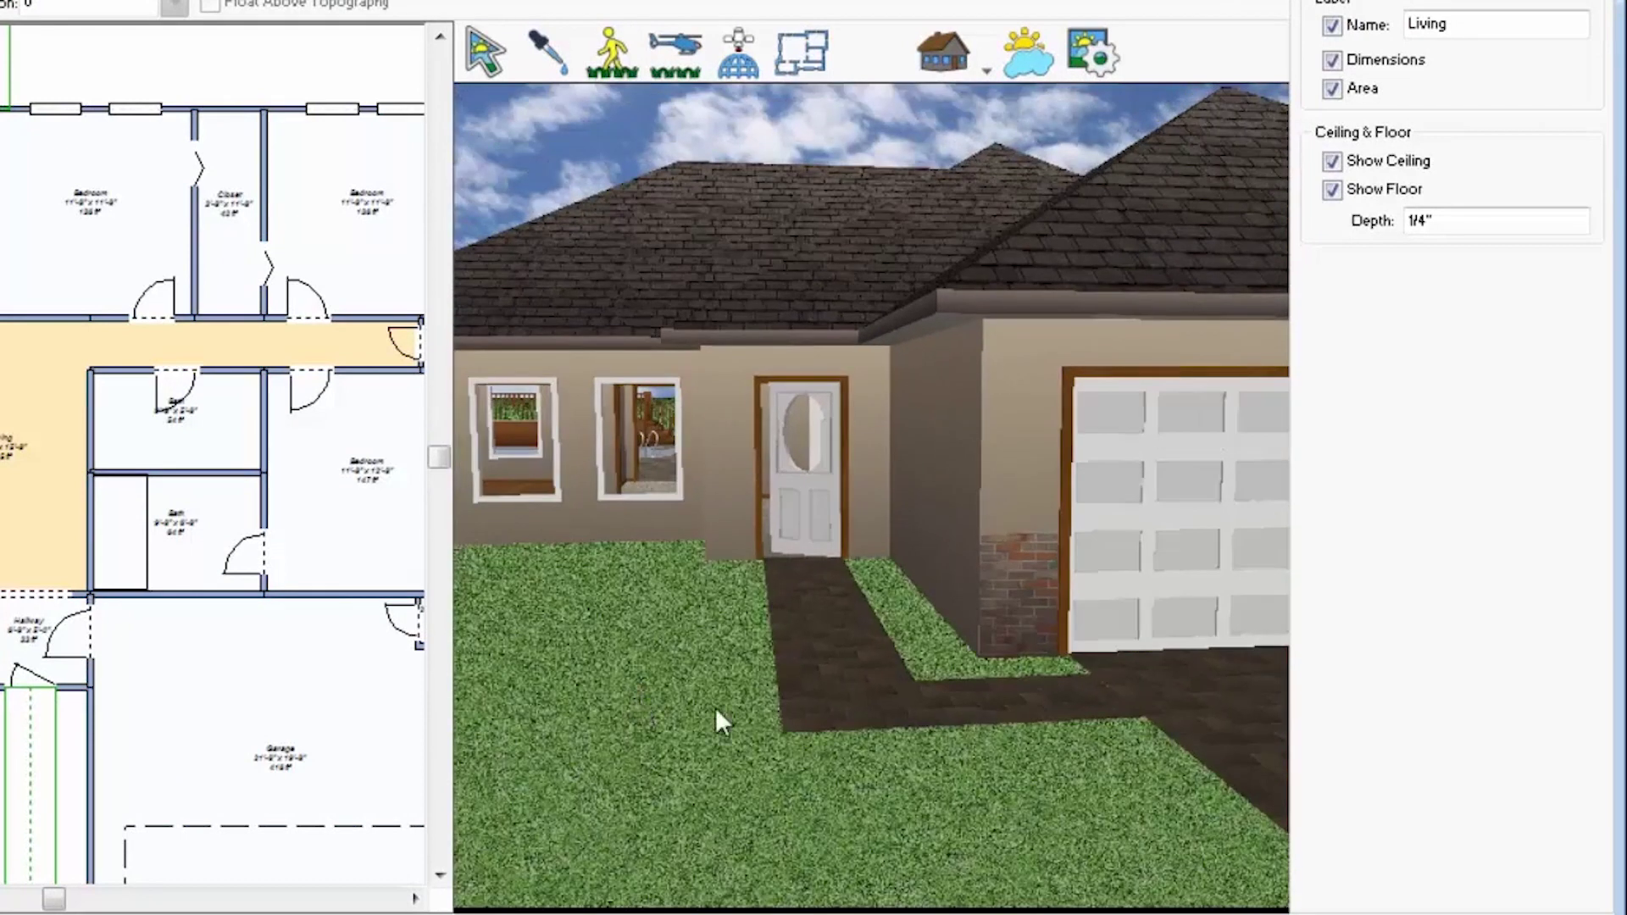
# Step: Walk up to the front door, then move the walk-through camera in the plan to the lawn beside the entry path
pyautogui.moveTo(842, 693); pyautogui.dragTo(828, 527)
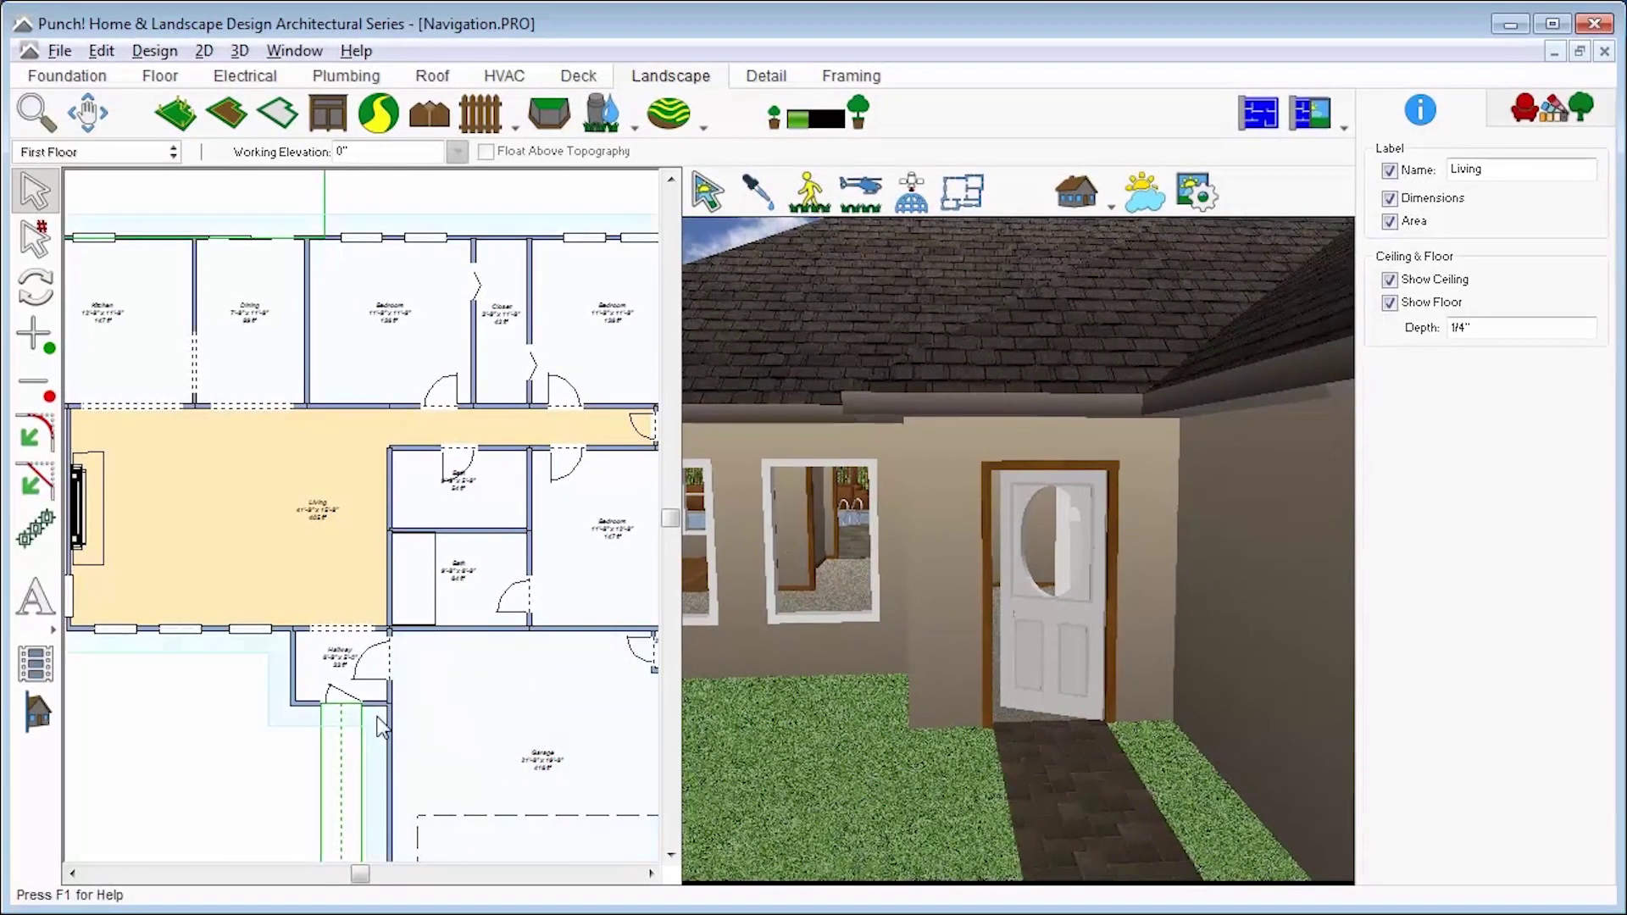
pyautogui.scroll(-1, 224, 707)
pyautogui.moveTo(363, 733)
pyautogui.mouseDown()
pyautogui.moveTo(409, 612)
pyautogui.moveTo(462, 593)
pyautogui.moveTo(486, 642)
pyautogui.moveTo(367, 454)
pyautogui.moveTo(284, 455)
pyautogui.moveTo(266, 429)
pyautogui.moveTo(297, 432)
pyautogui.moveTo(272, 423)
pyautogui.moveTo(296, 715)
pyautogui.moveTo(303, 691)
pyautogui.mouseUp()
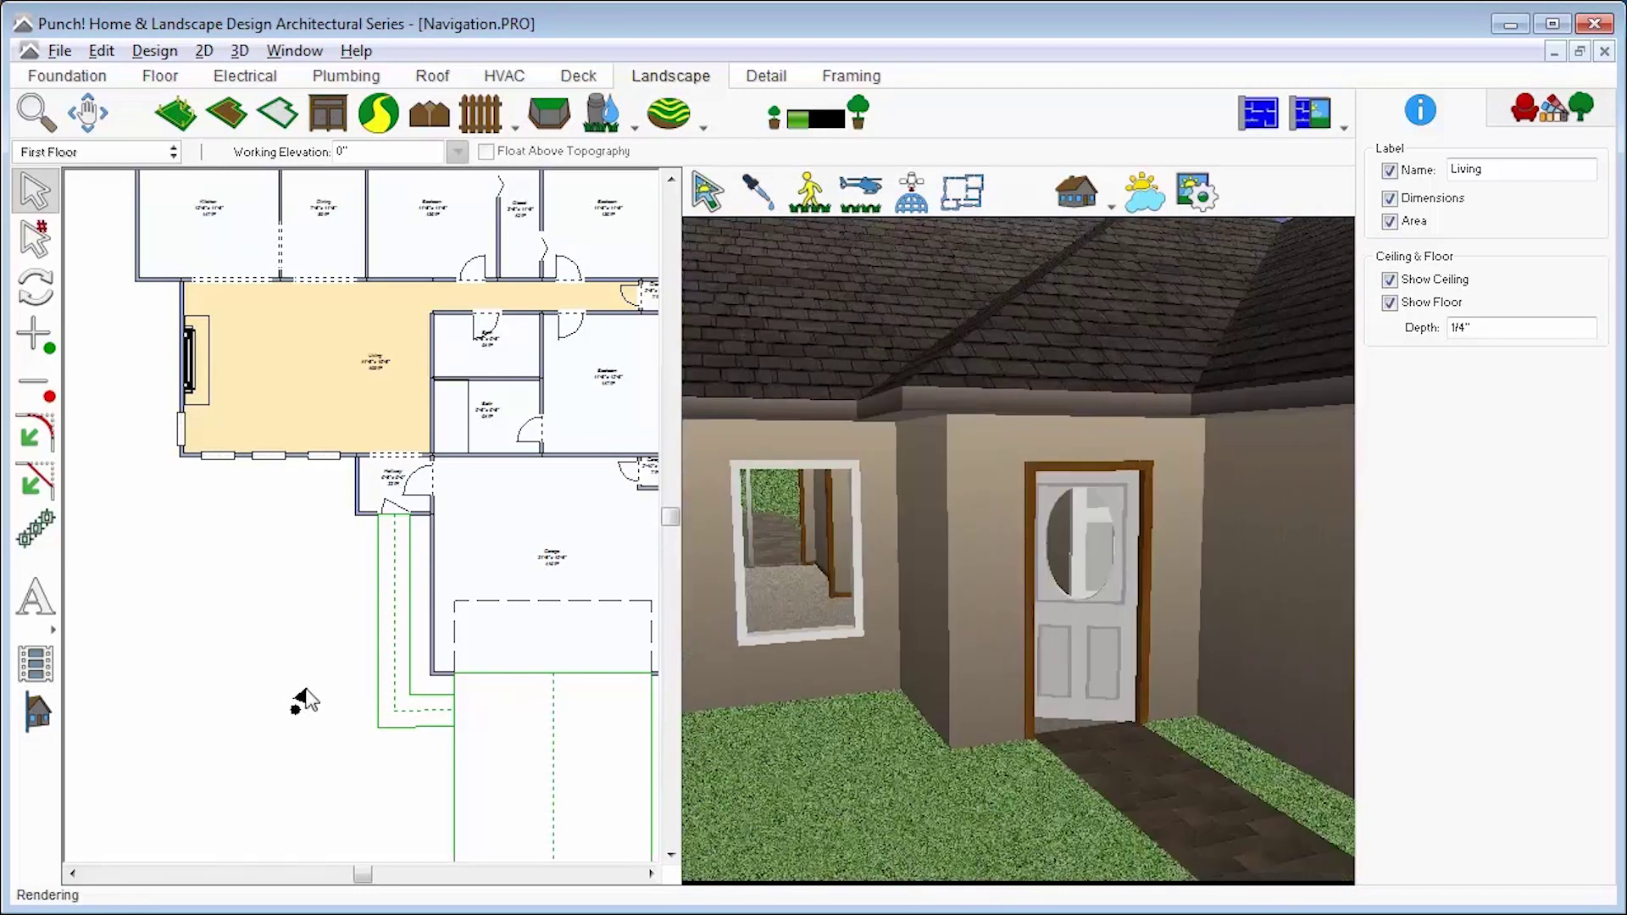
# Step: Switch to Animated Fly-Around and rotate around the house to view it from the garage side and driveway
pyautogui.click(861, 188)
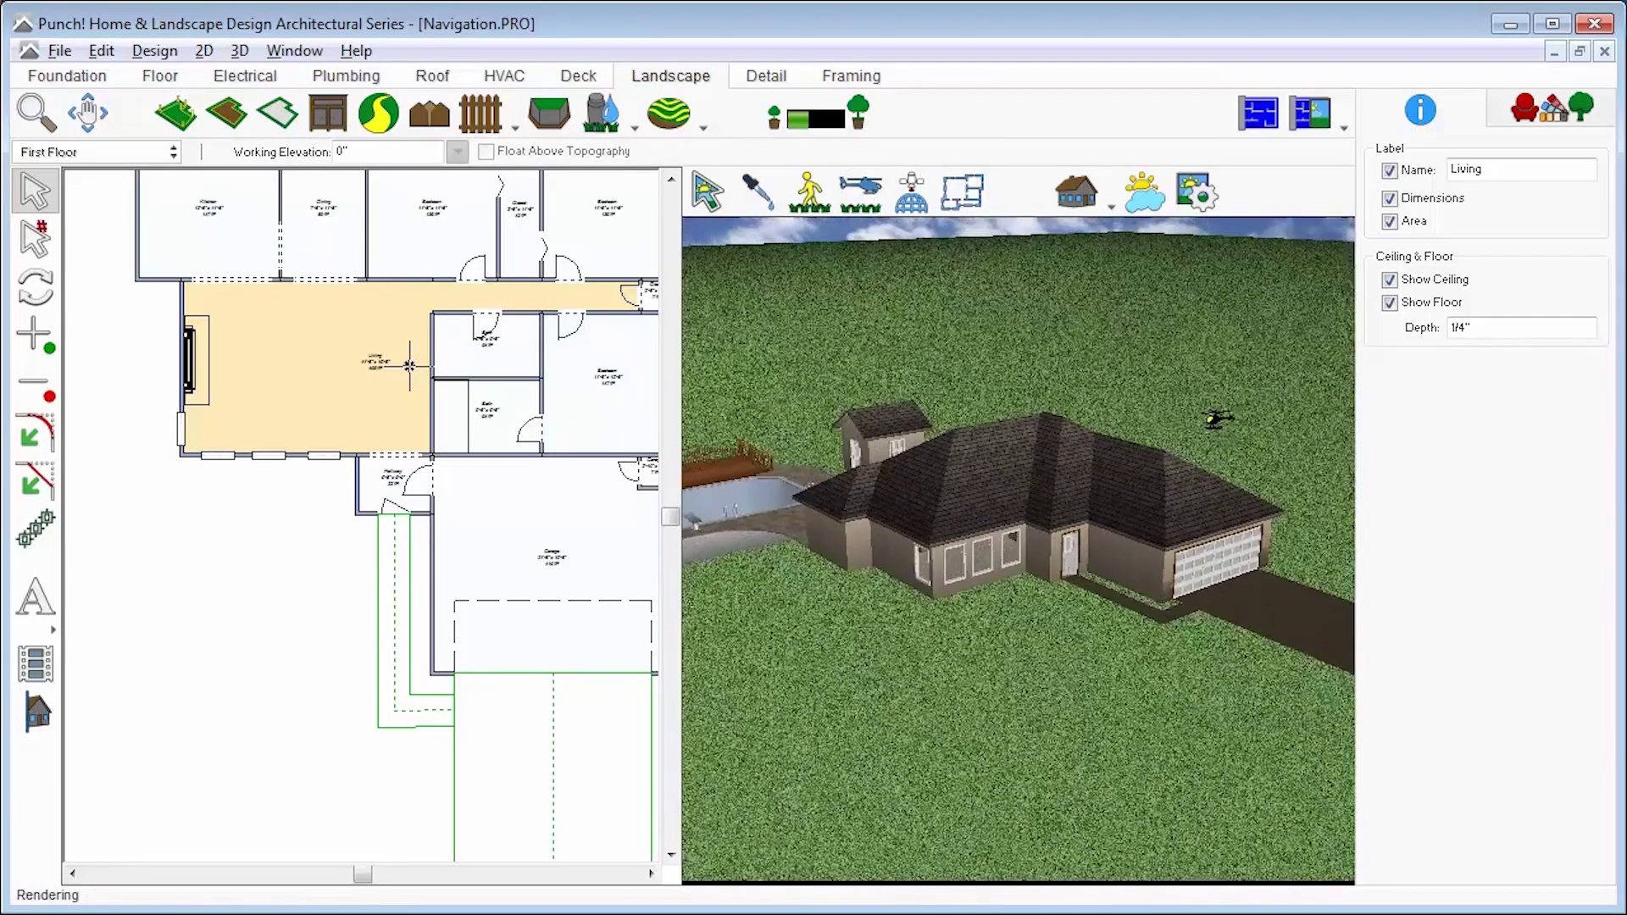
pyautogui.click(1214, 421)
pyautogui.moveTo(943, 527); pyautogui.dragTo(610, 461)
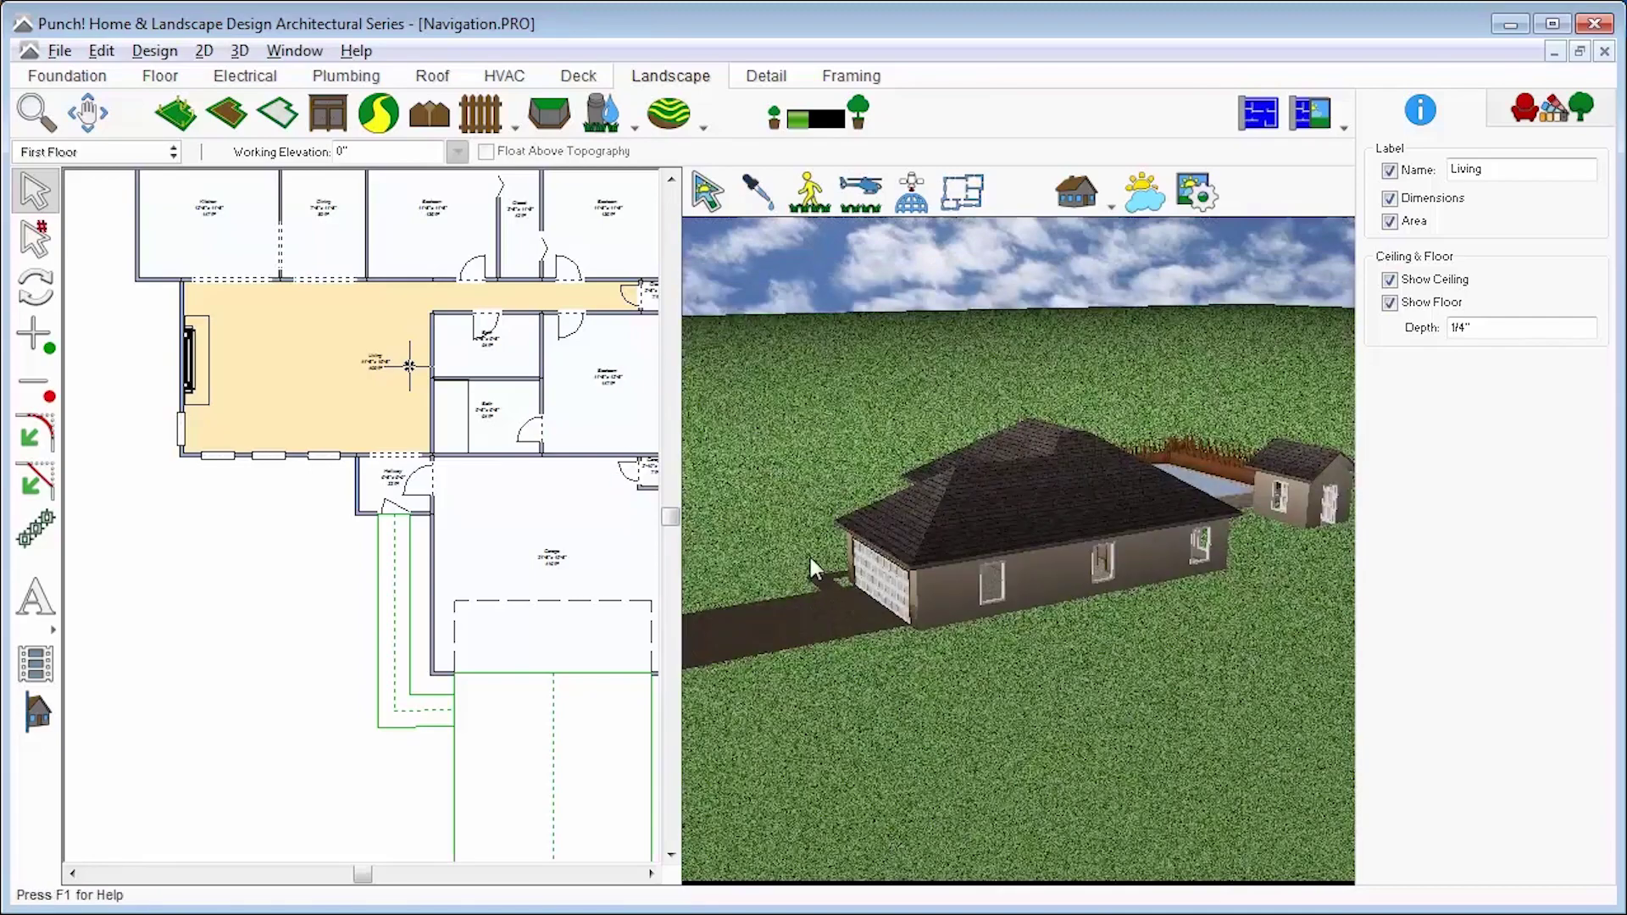
pyautogui.moveTo(1146, 545); pyautogui.dragTo(1051, 536)
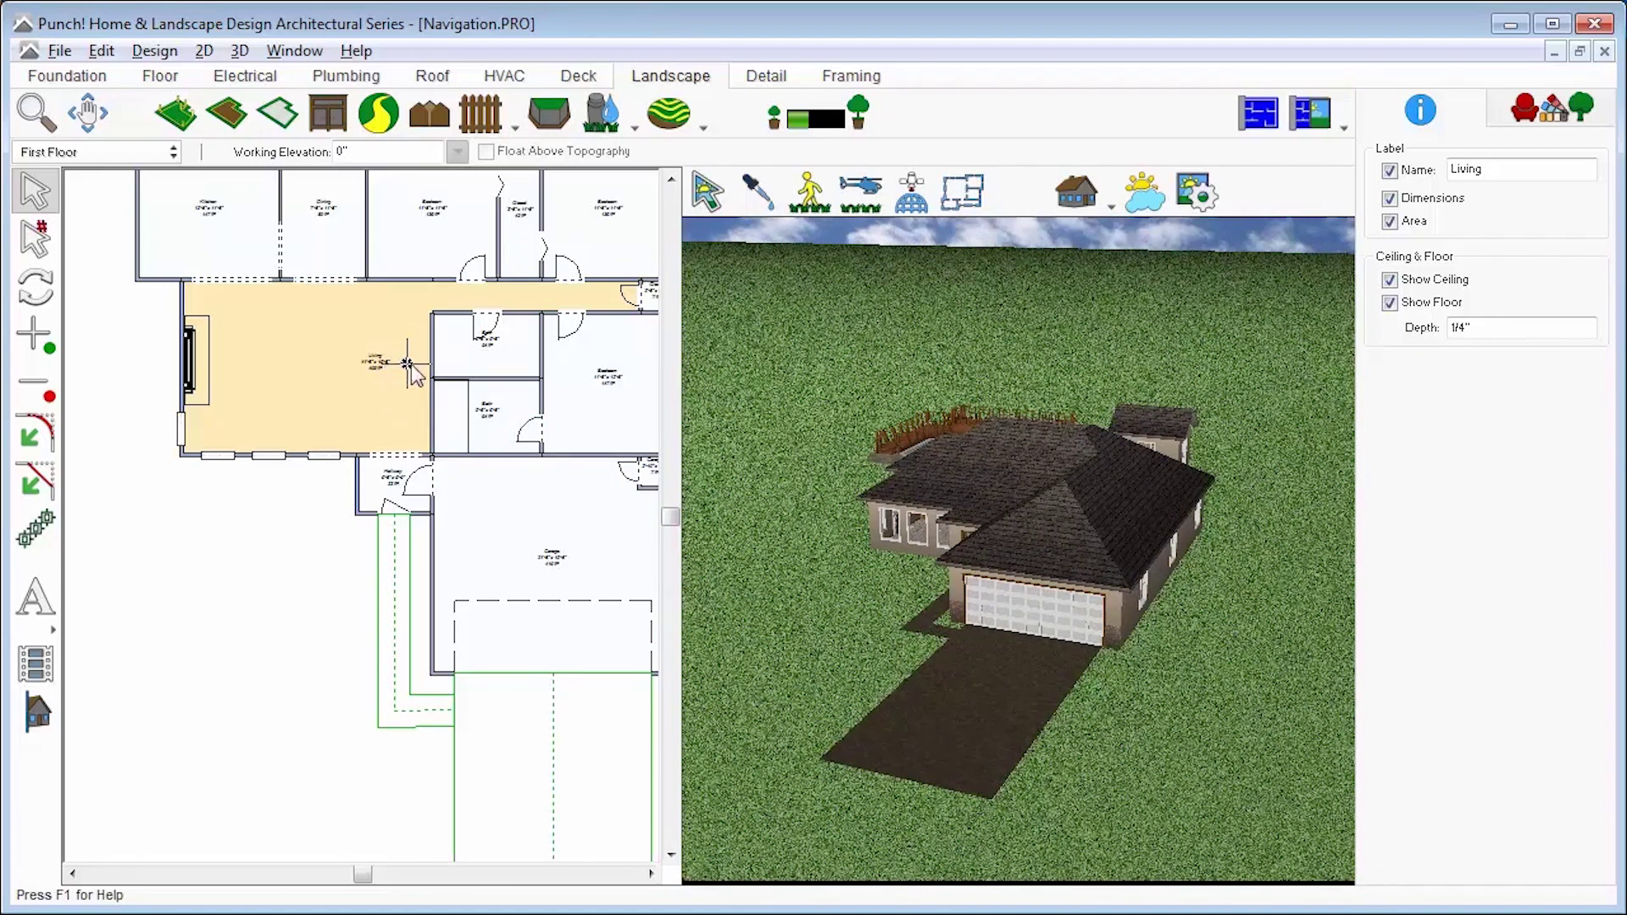
# Step: Move the fly-around focal point in the plan from the Living room to the Garage and on to the center of the pool
pyautogui.moveTo(407, 364); pyautogui.dragTo(493, 567)
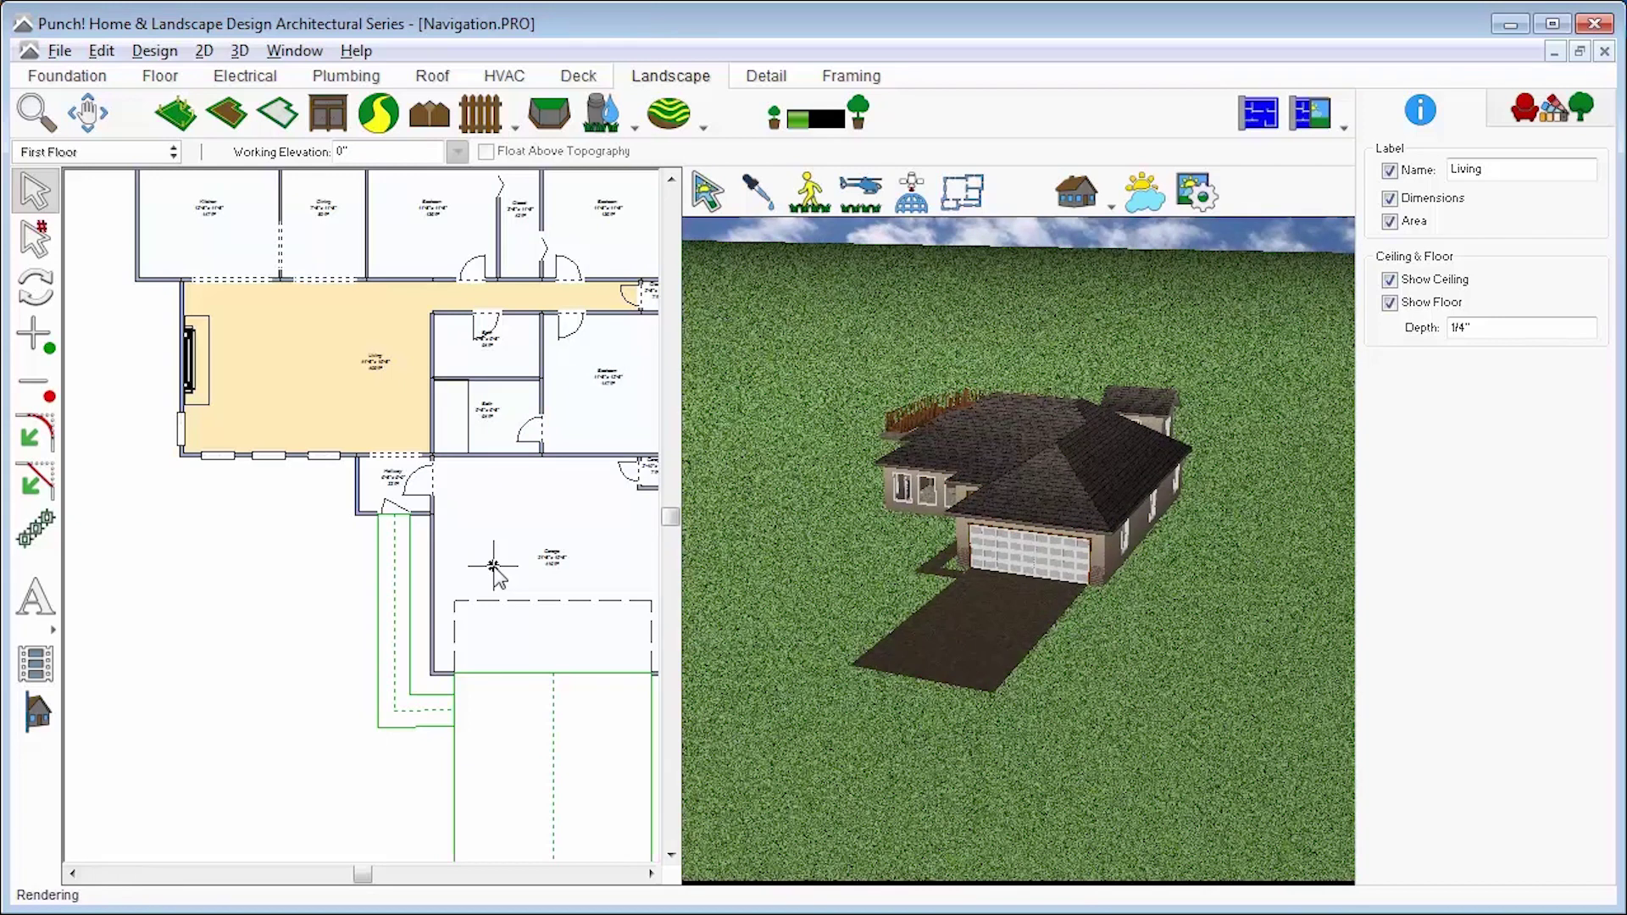
pyautogui.scroll(-1, 461, 405)
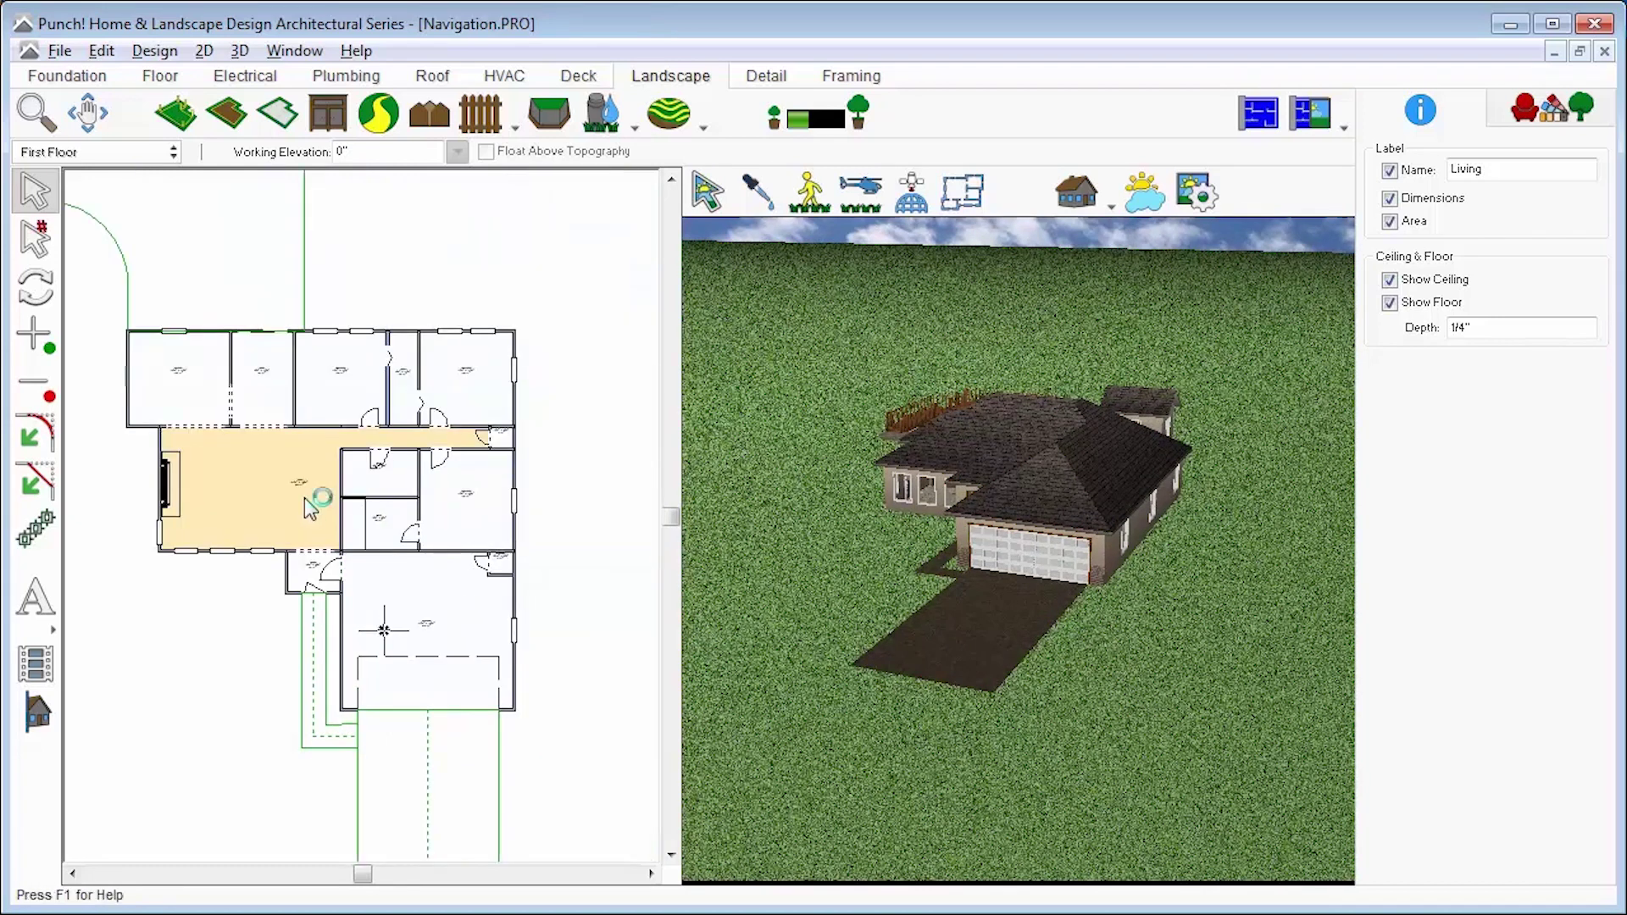
pyautogui.scroll(-1, 303, 497)
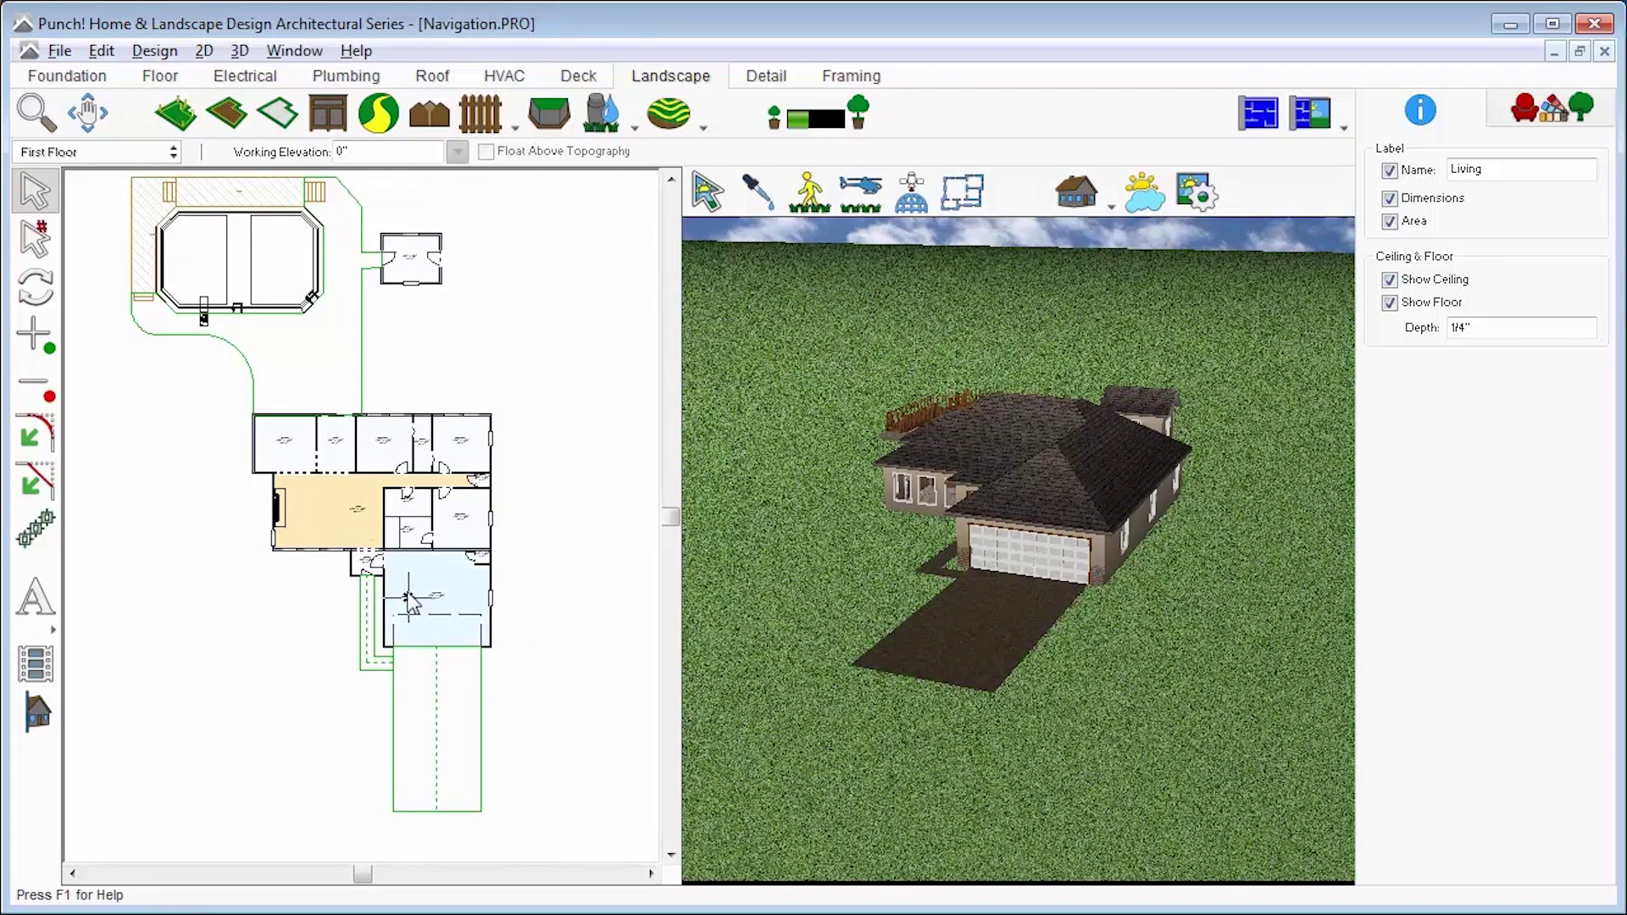
pyautogui.moveTo(409, 598); pyautogui.dragTo(236, 259, button='middle')
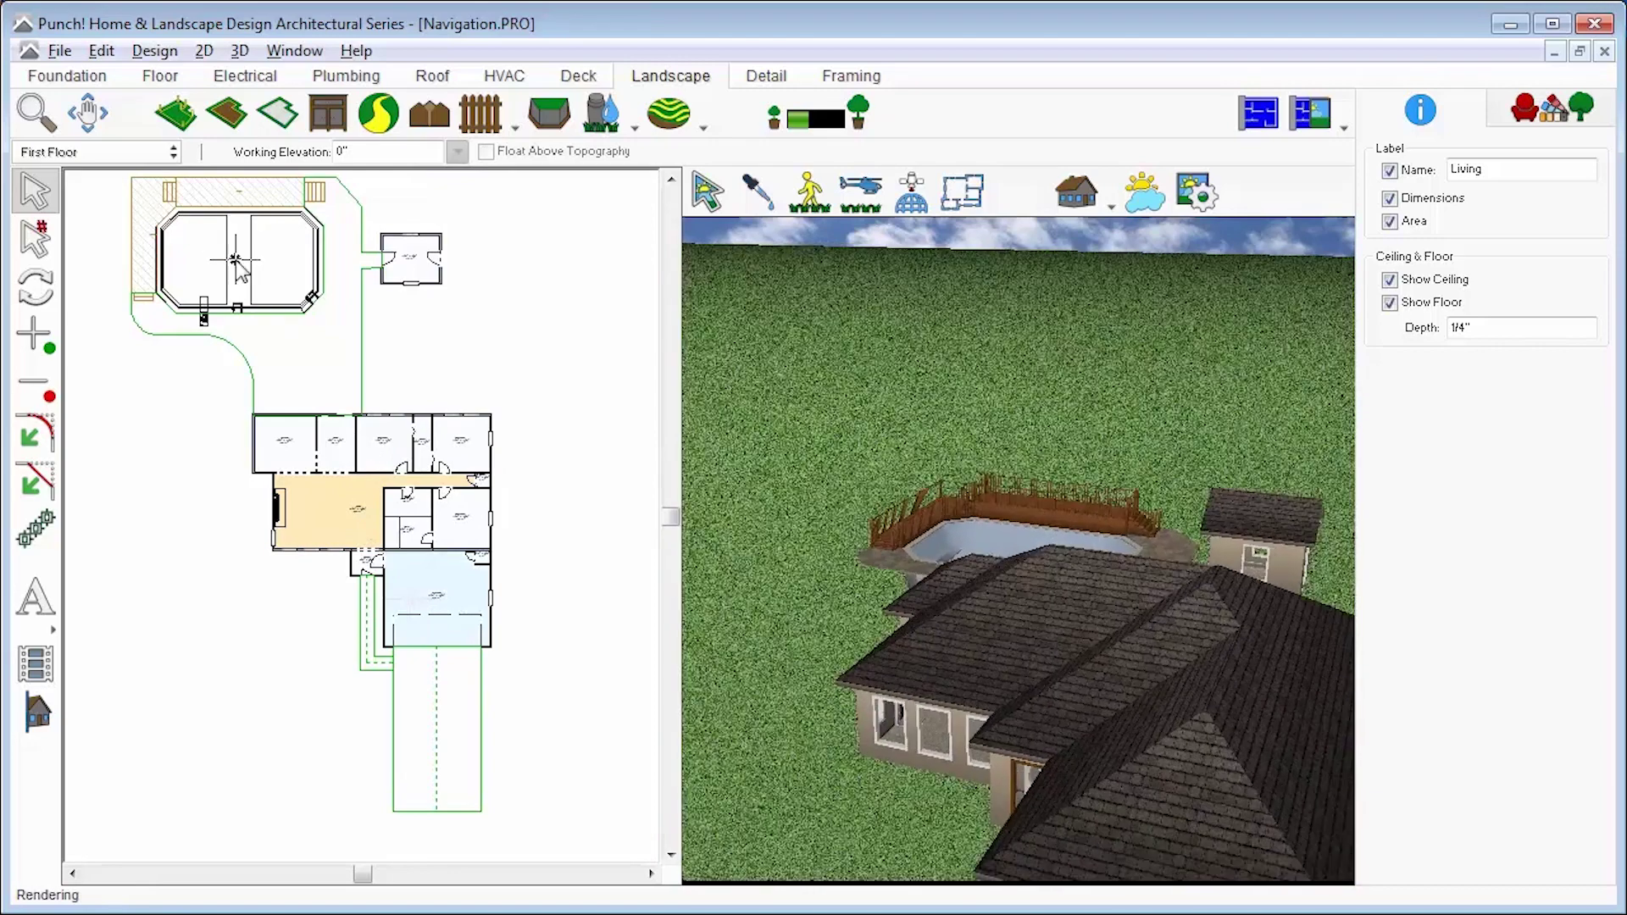
# Step: Rotate and tilt the fly-around view around the pool and the house
pyautogui.moveTo(890, 535); pyautogui.dragTo(824, 654, button='middle')
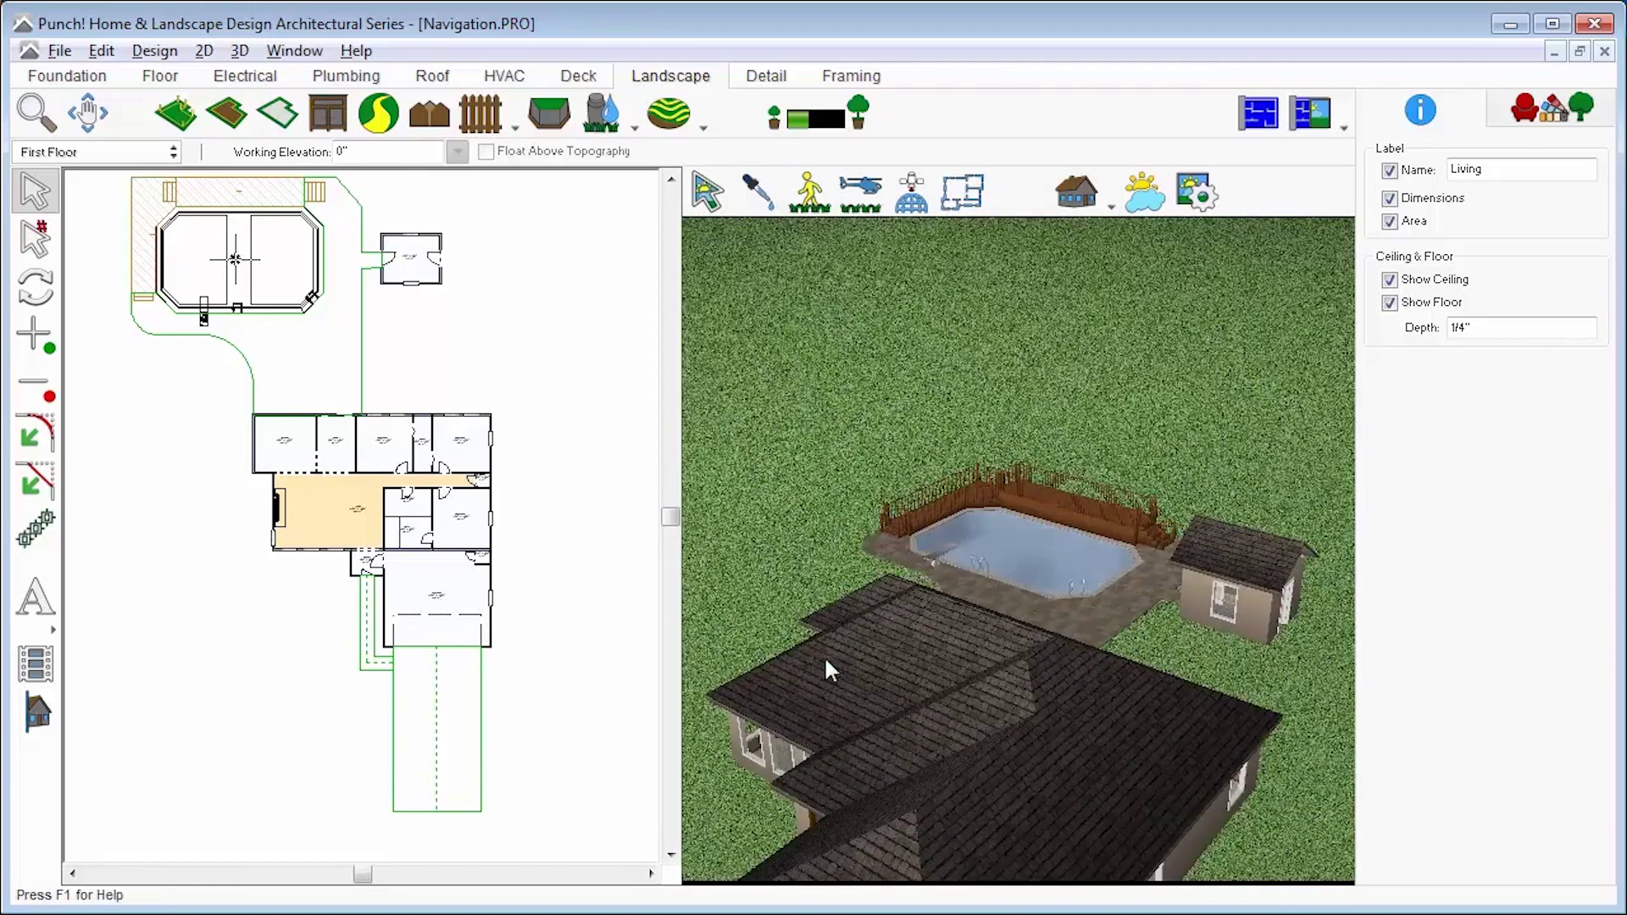
pyautogui.moveTo(1148, 711); pyautogui.dragTo(1144, 757, button='middle')
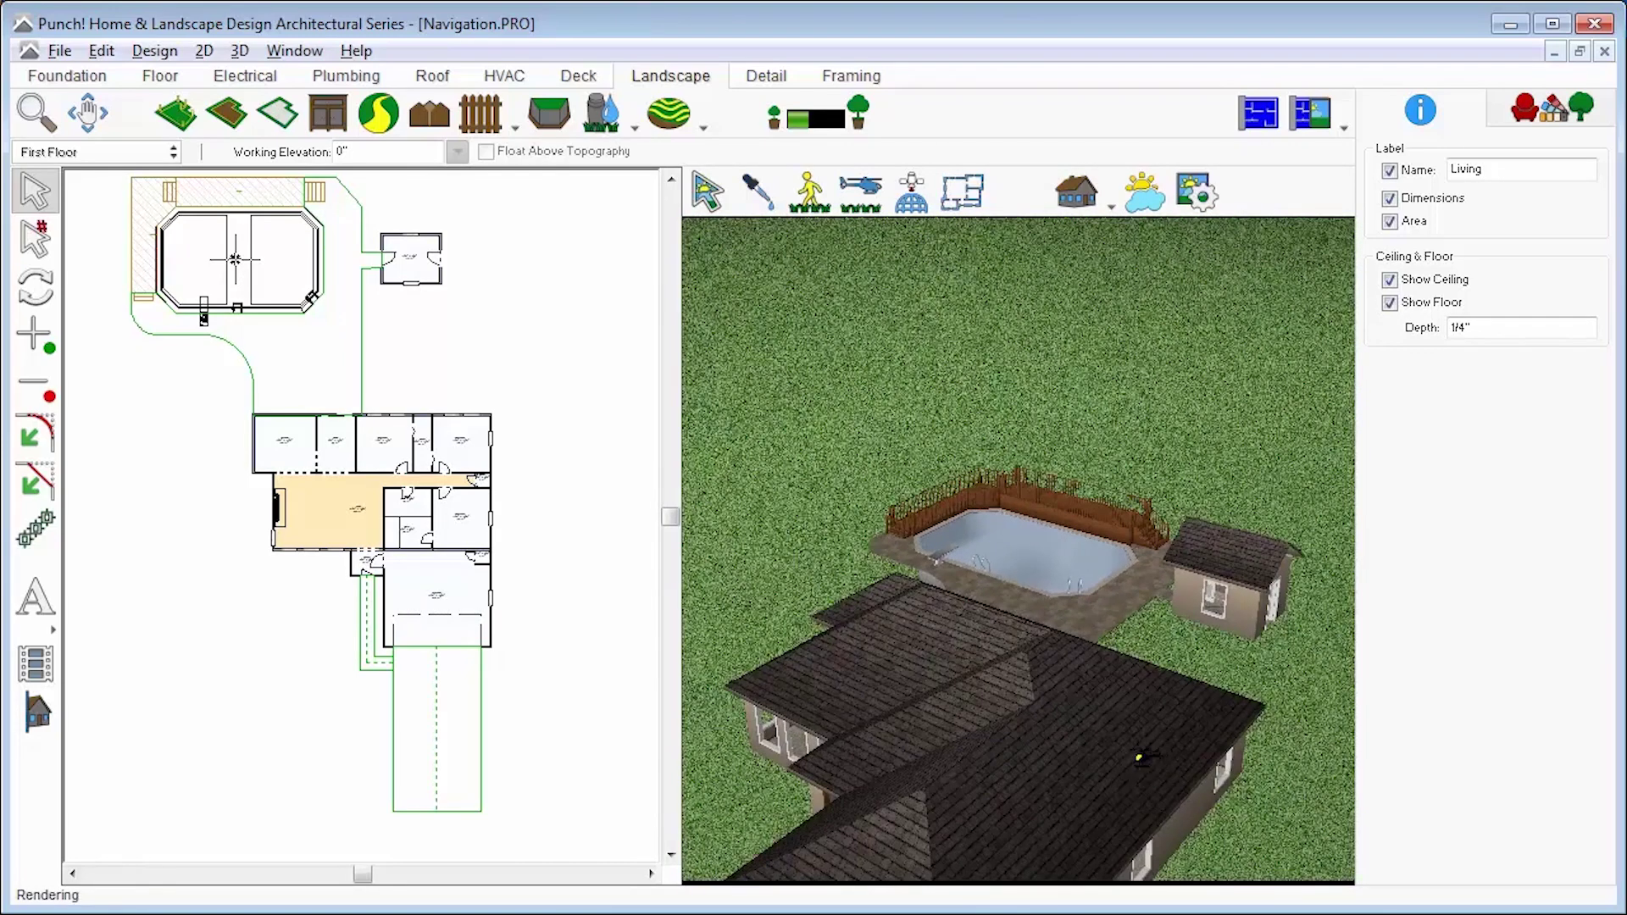
pyautogui.moveTo(949, 665); pyautogui.dragTo(912, 619, button='middle')
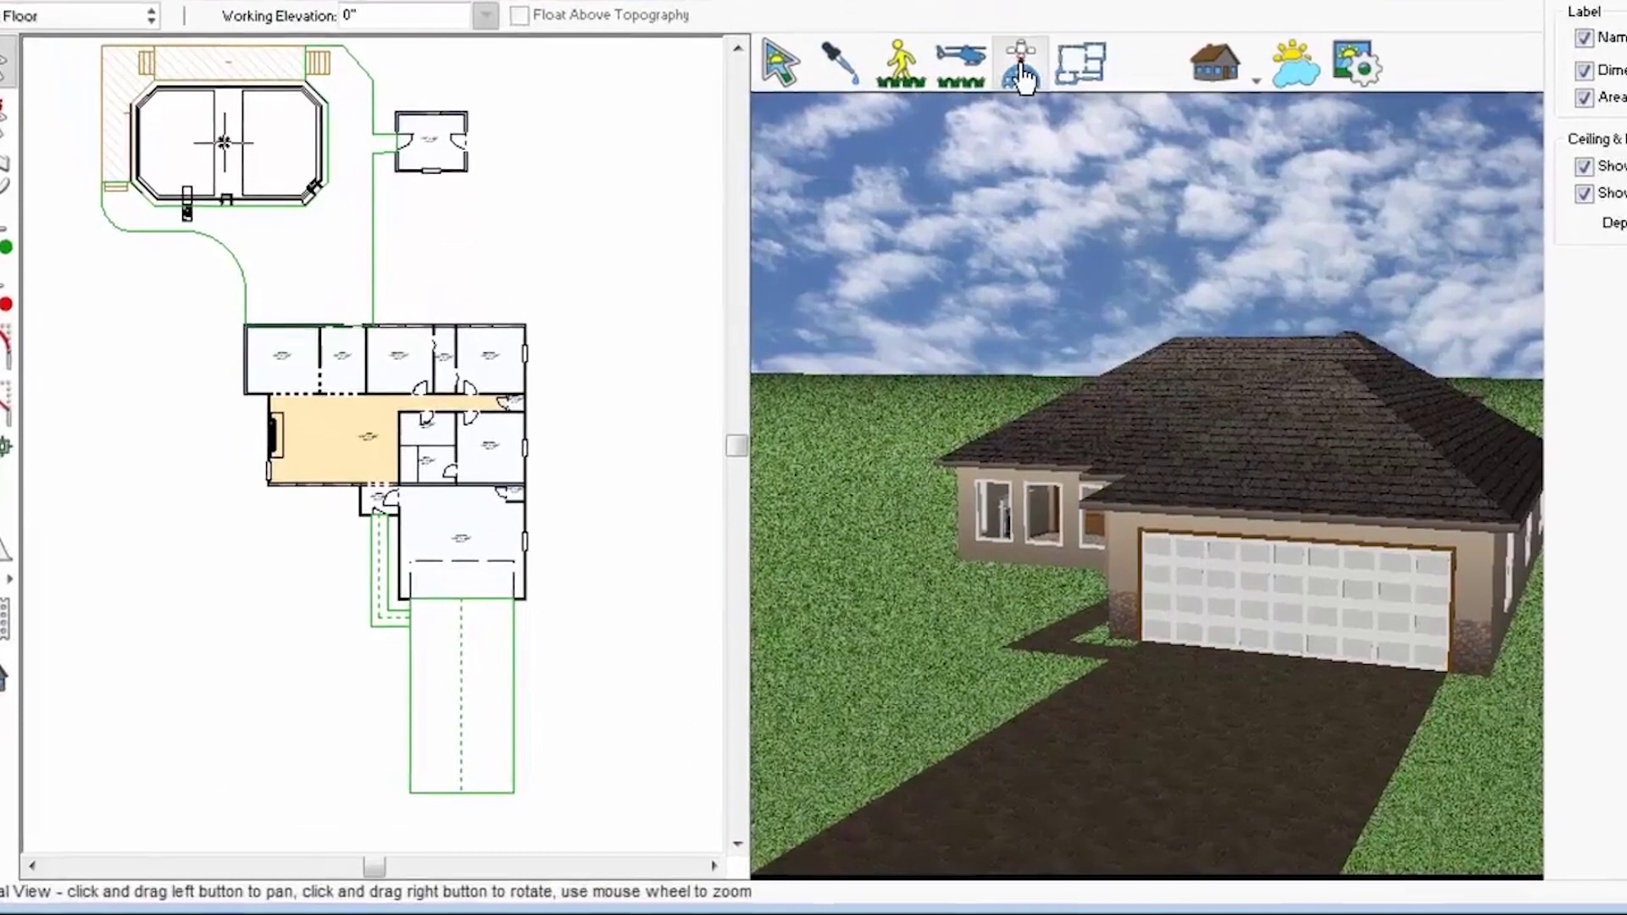
# Step: Look straight down on the pool, deck and shed in Aerial View, taking in the edge of the house roof
pyautogui.click(917, 202)
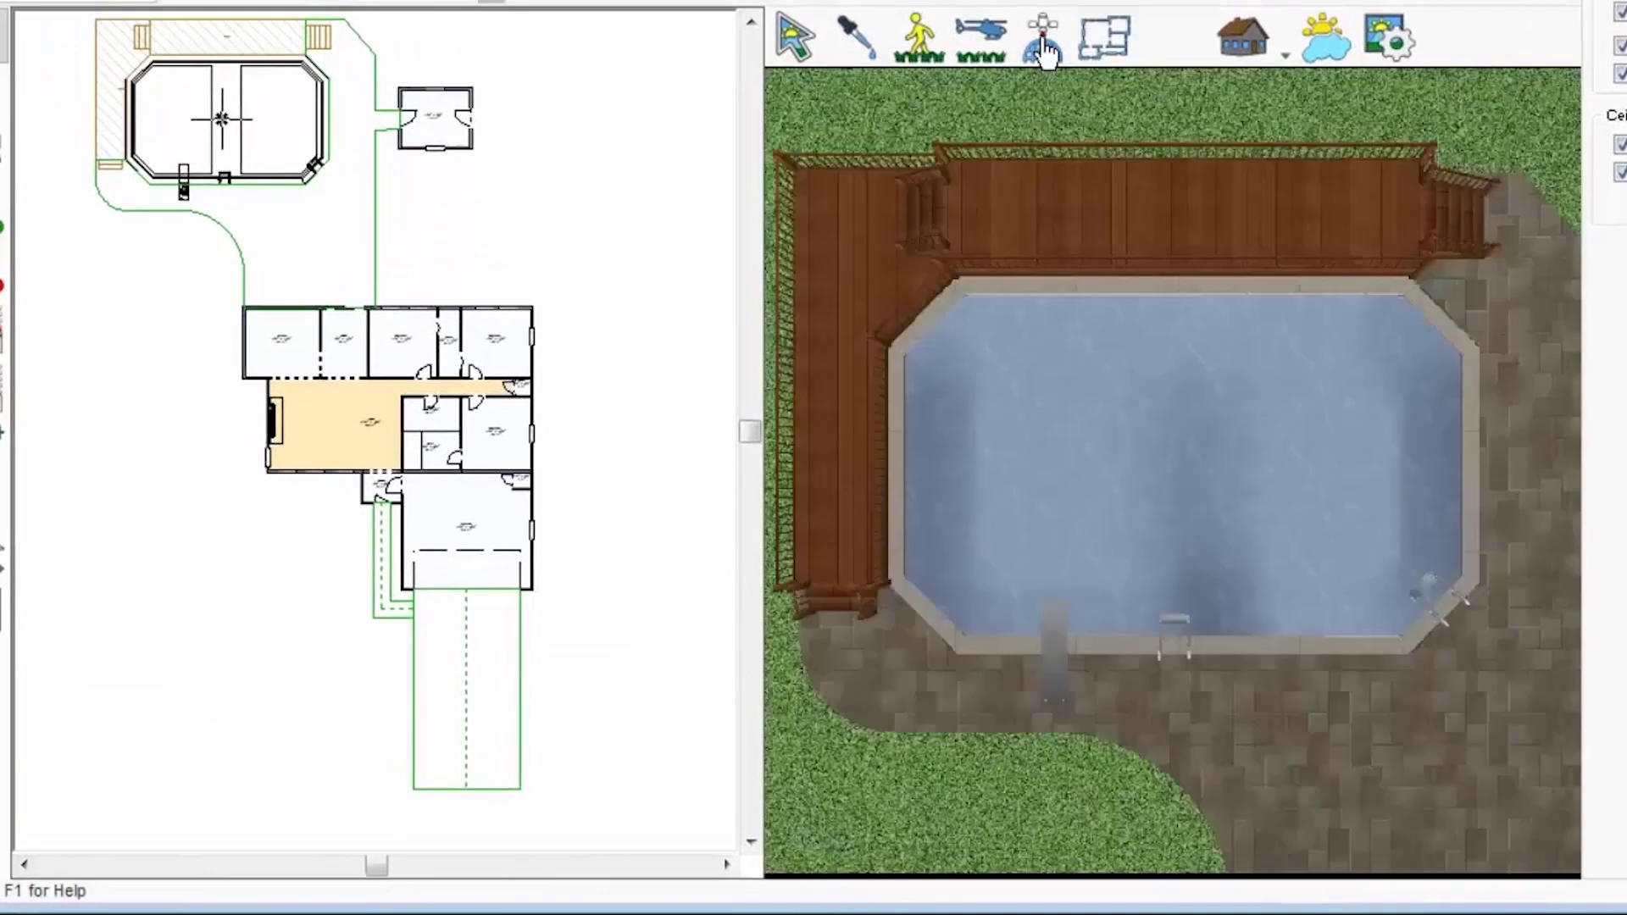
pyautogui.moveTo(1281, 644)
pyautogui.mouseDown()
pyautogui.moveTo(1076, 291)
pyautogui.moveTo(1154, 464)
pyautogui.moveTo(1289, 496)
pyautogui.moveTo(1227, 430)
pyautogui.mouseUp()
pyautogui.scroll(-5, 1227, 429)
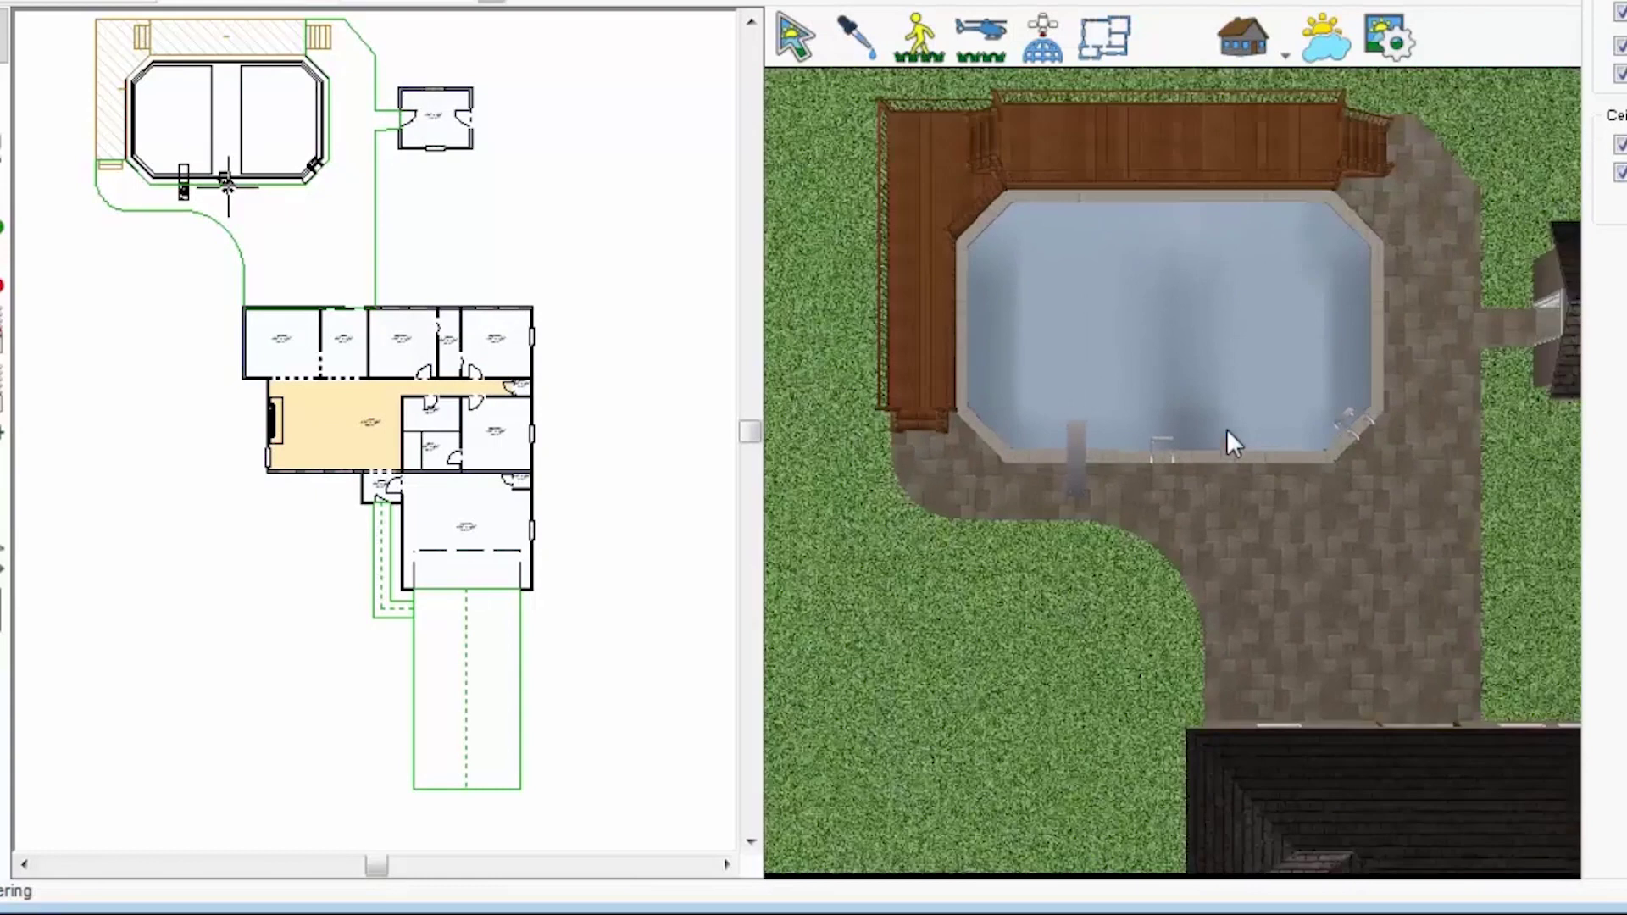
pyautogui.moveTo(1284, 490); pyautogui.dragTo(1116, 442)
pyautogui.moveTo(1258, 473); pyautogui.dragTo(1263, 589)
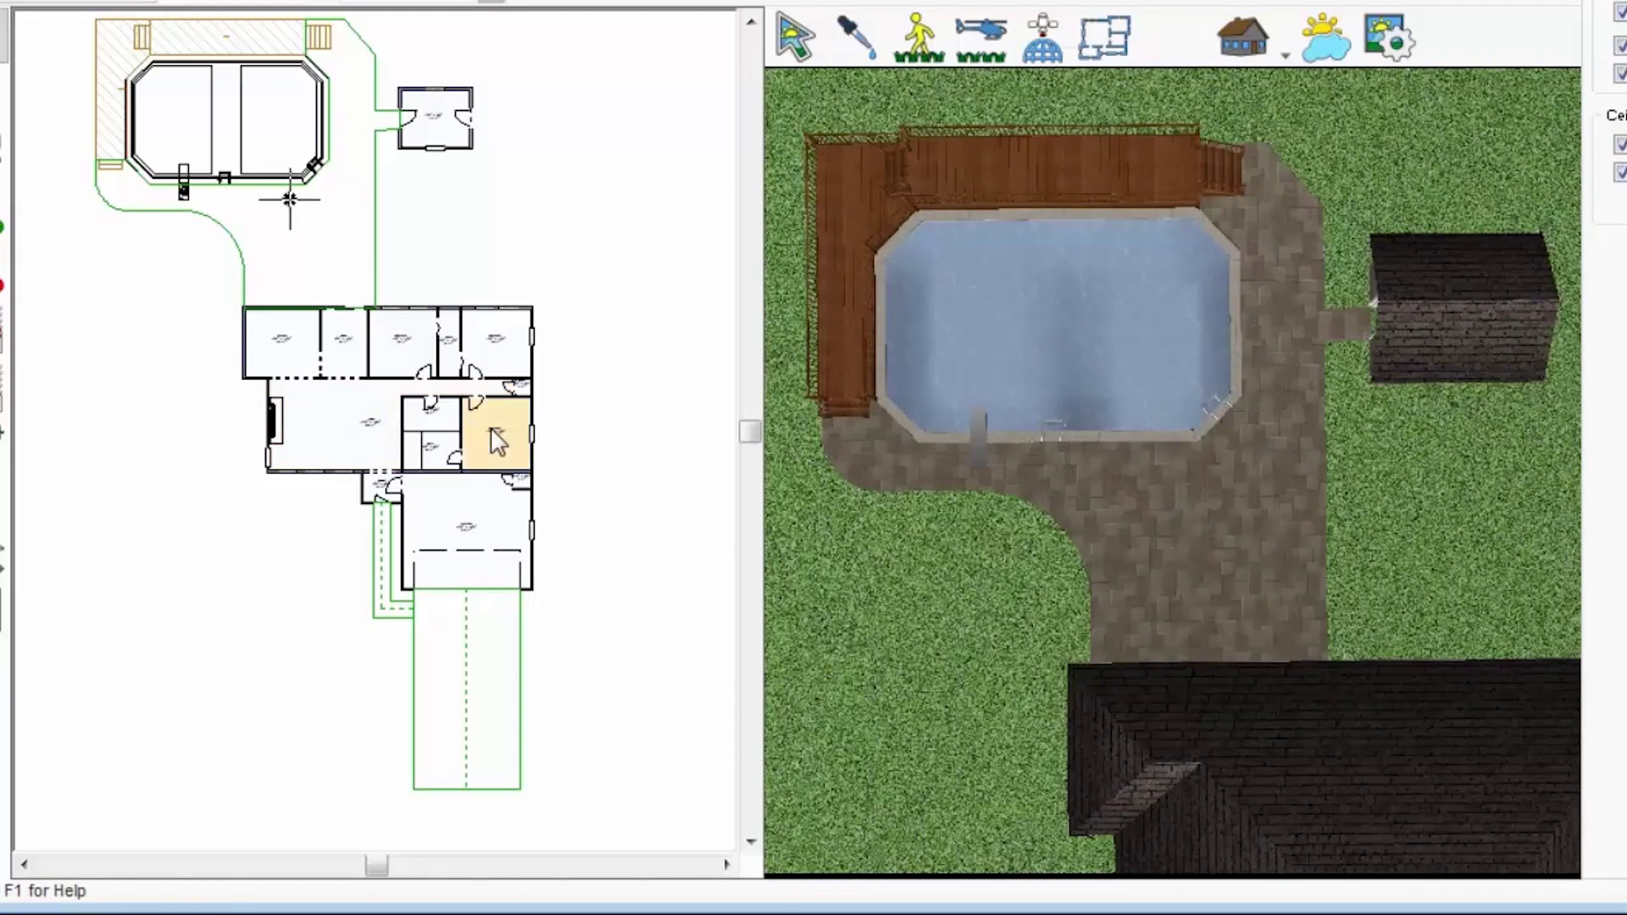
# Step: Show the Bedroom beside the bathrooms from above without the roof, followed by the Closet between the two rear bedrooms
pyautogui.click(1095, 42)
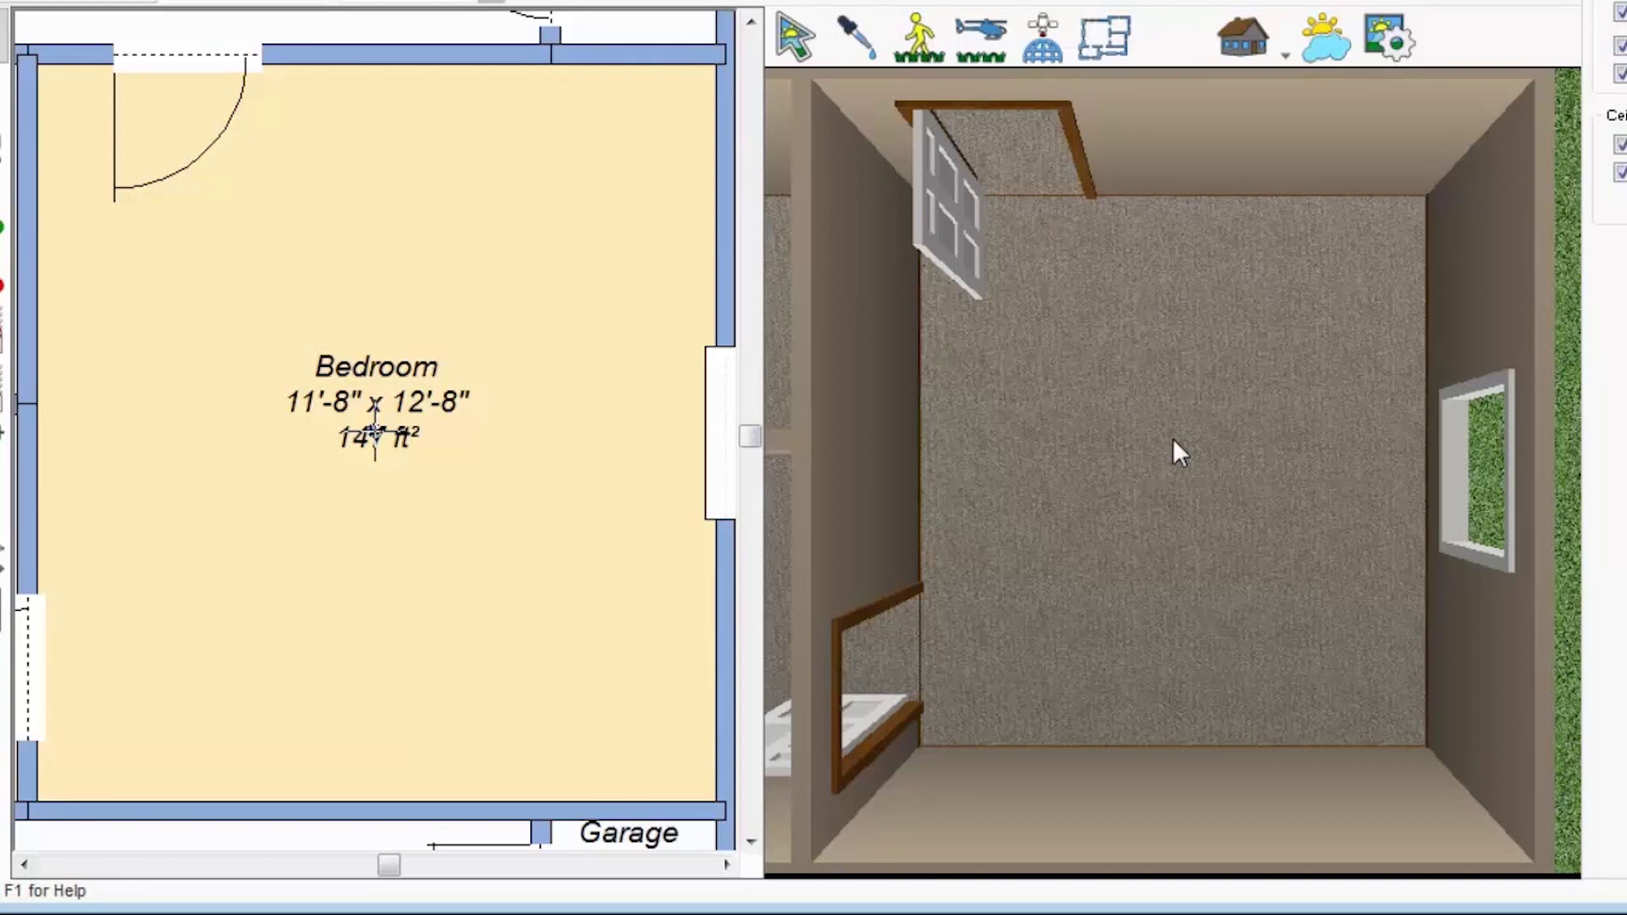
pyautogui.scroll(-5, 374, 432)
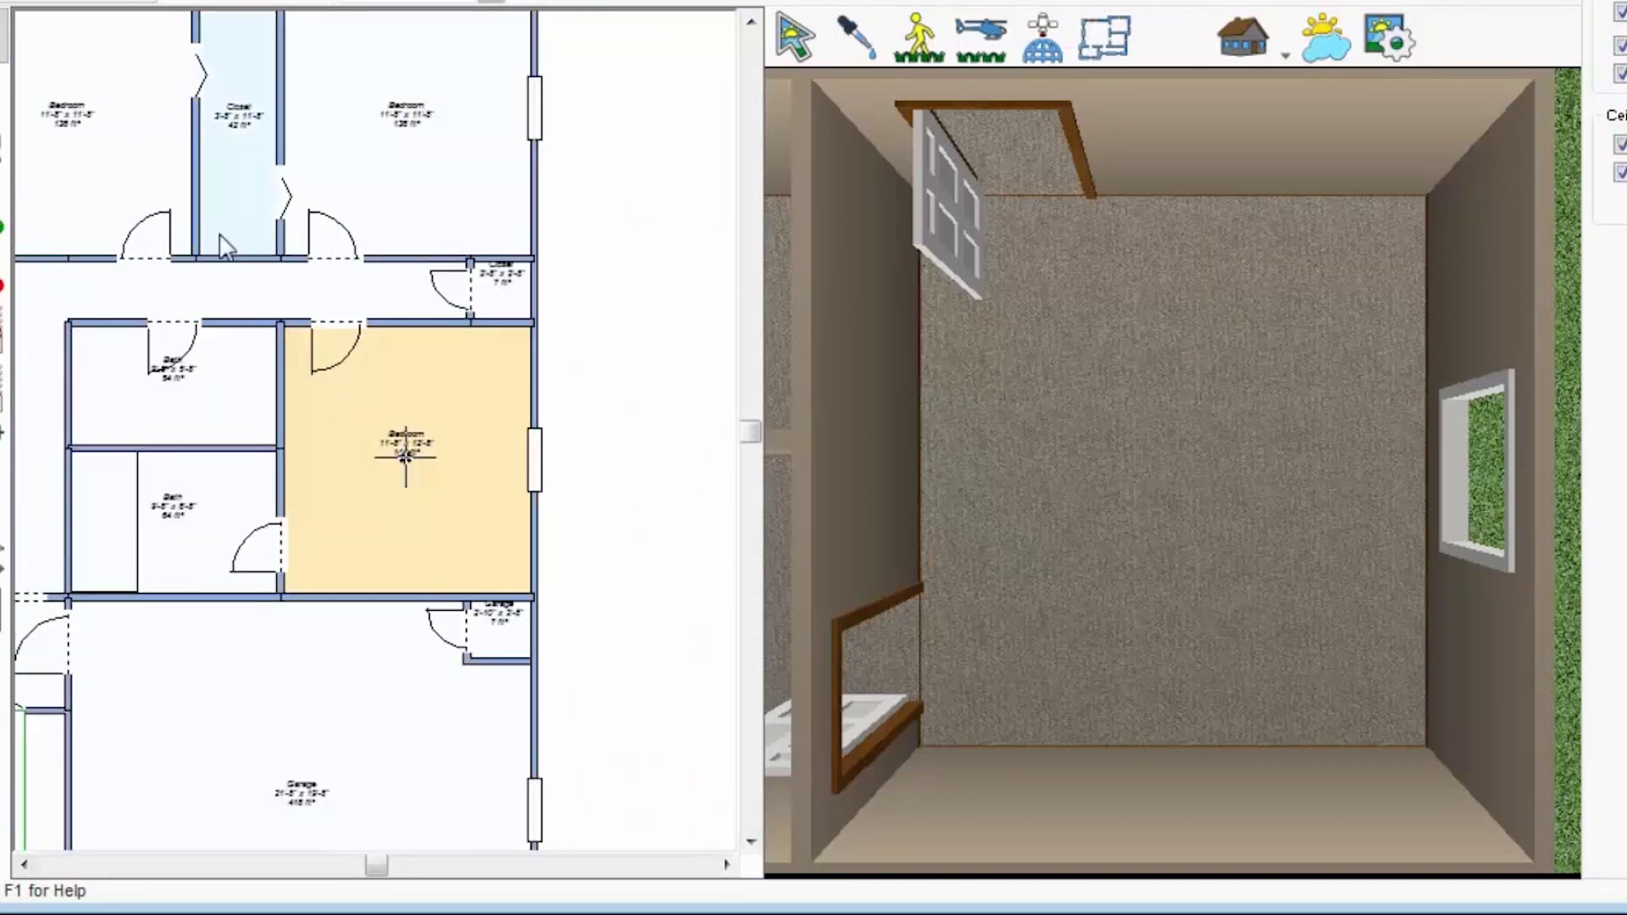
pyautogui.click(225, 155)
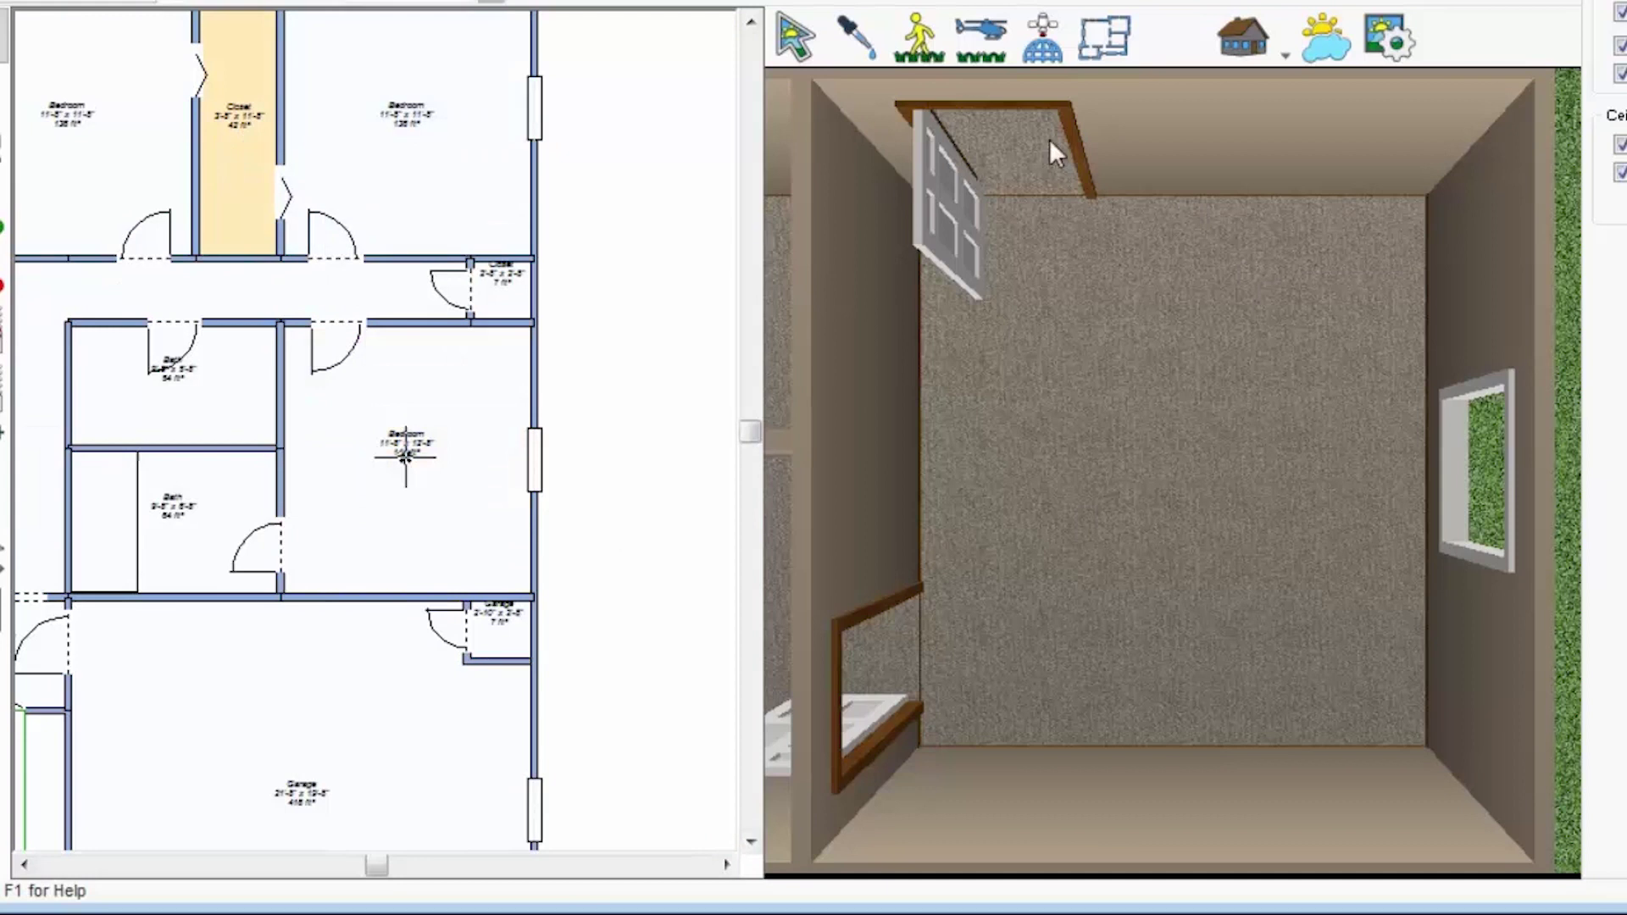
pyautogui.click(1106, 53)
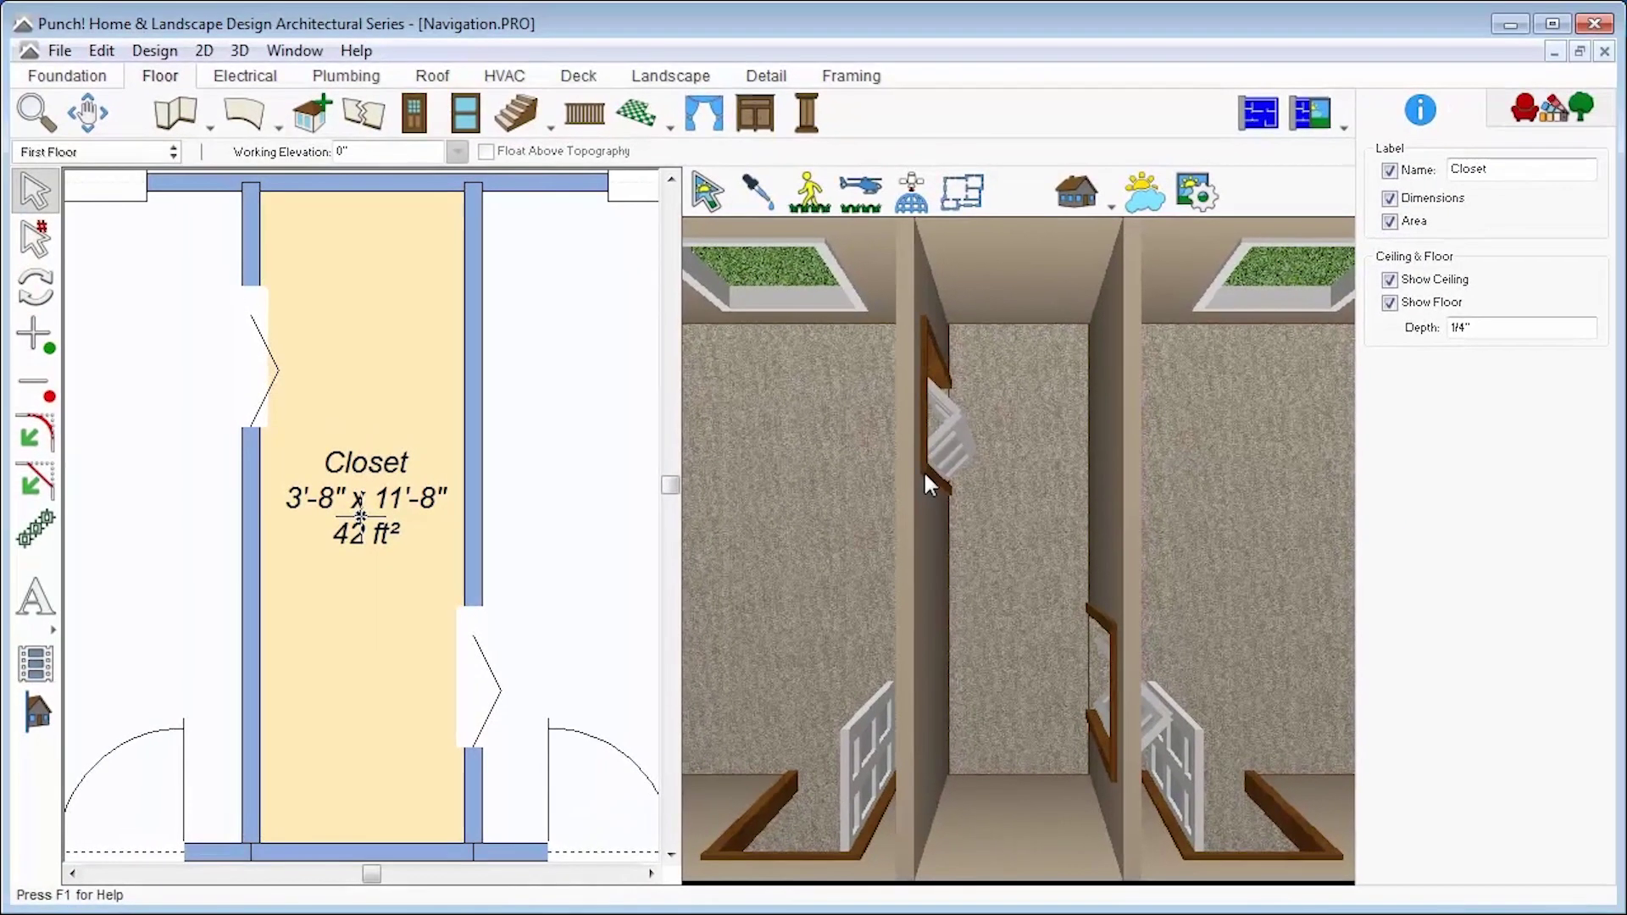
# Step: Return to Animated Fly-Around and fit the whole house floor plan in the 2D half
pyautogui.click(860, 191)
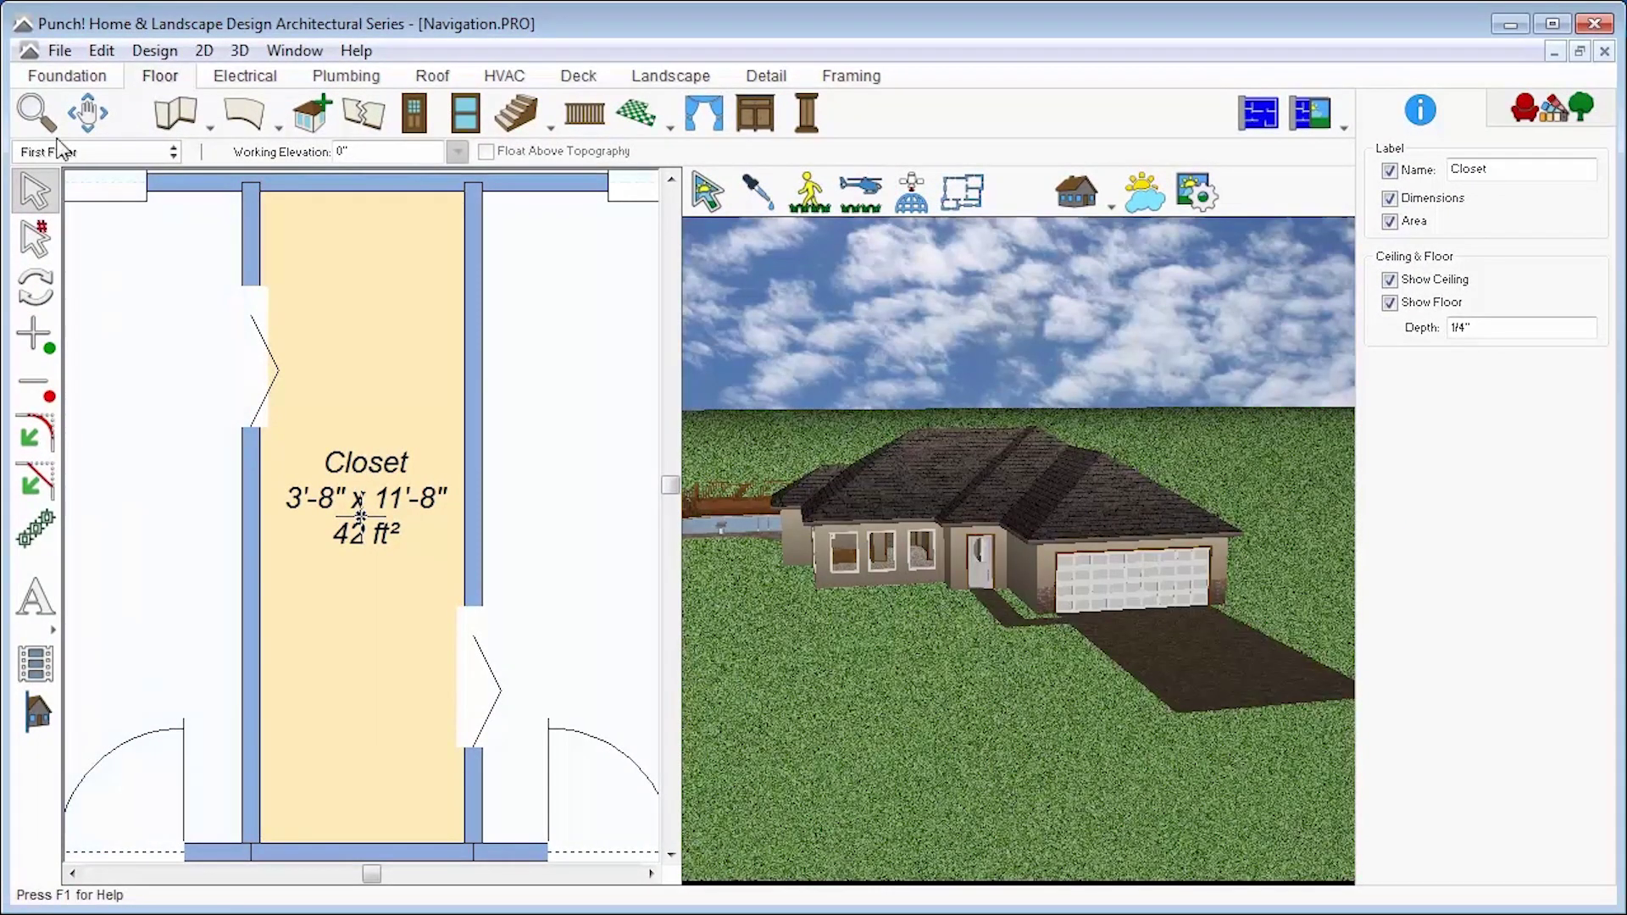
pyautogui.click(36, 113)
pyautogui.moveTo(369, 535); pyautogui.dragTo(388, 839)
pyautogui.moveTo(371, 487); pyautogui.dragTo(400, 627)
pyautogui.moveTo(281, 597); pyautogui.dragTo(398, 515, button='middle')
pyautogui.click(34, 191)
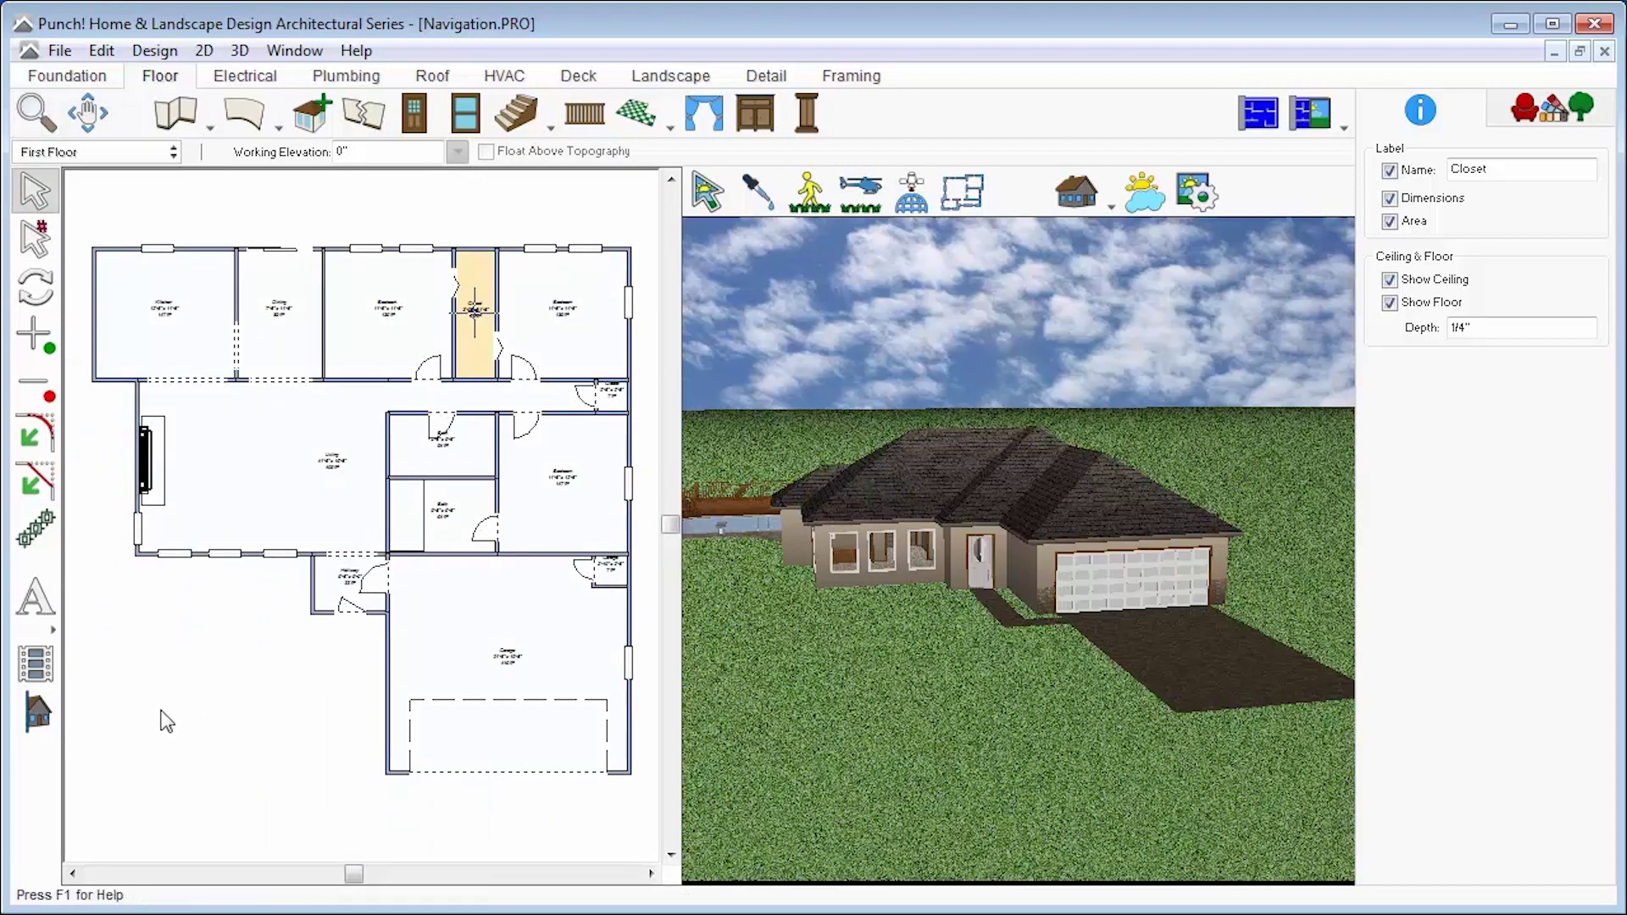
# Step: Draw a Vertical 3D cutaway line about 32'-9" long from the Living room across the lower Bath into the Bedroom
pyautogui.click(38, 716)
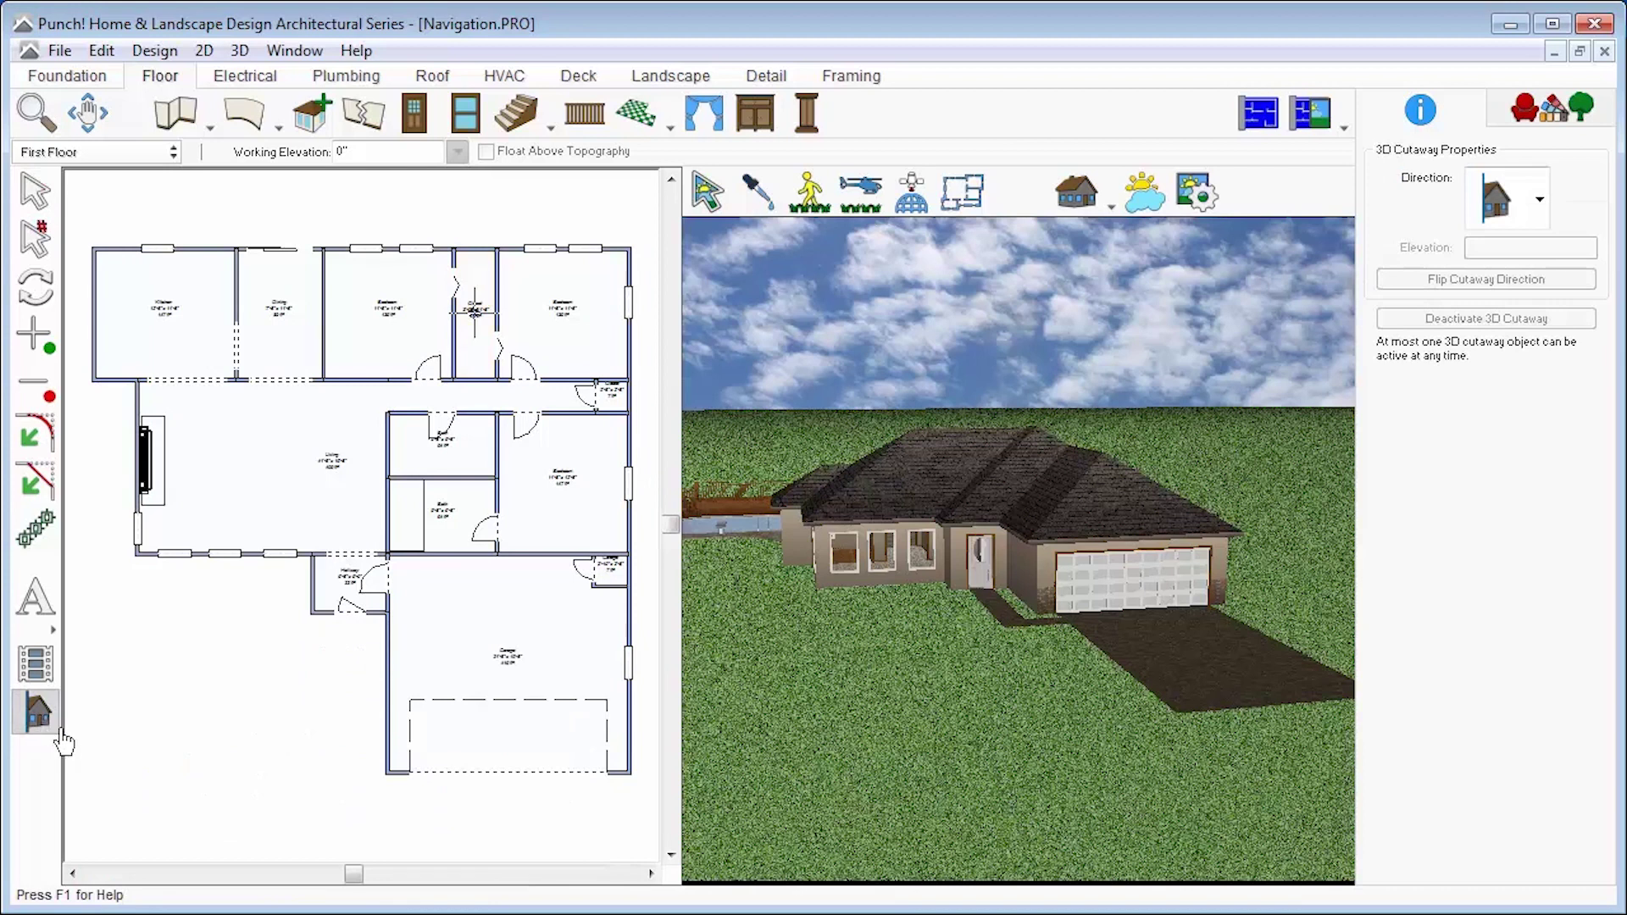
pyautogui.click(1540, 199)
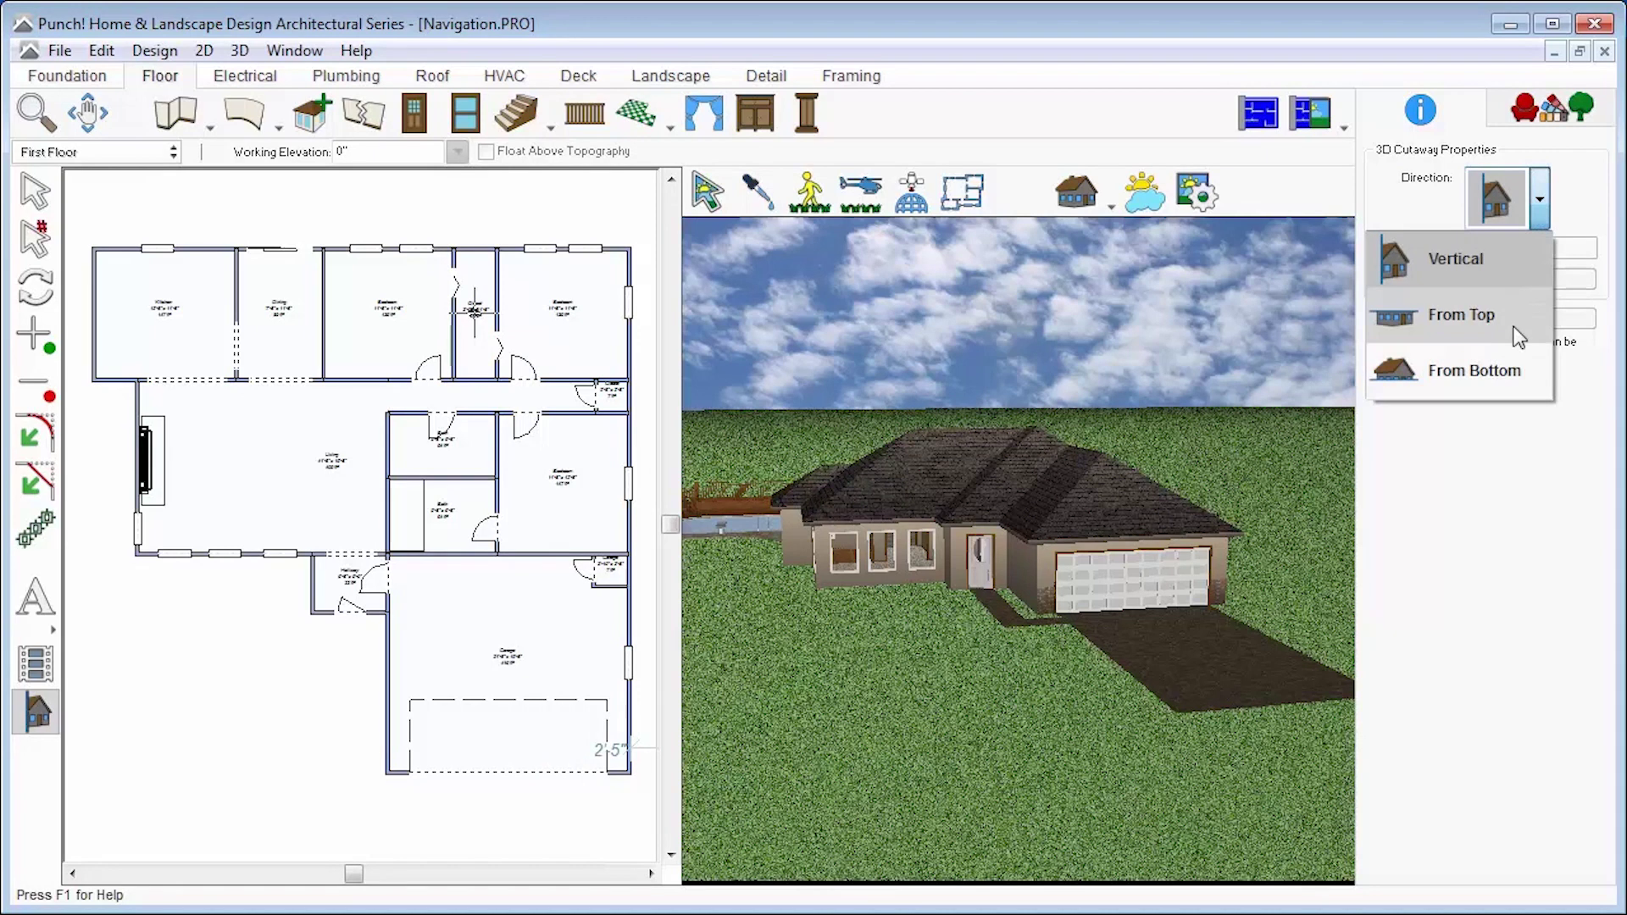
pyautogui.click(1482, 263)
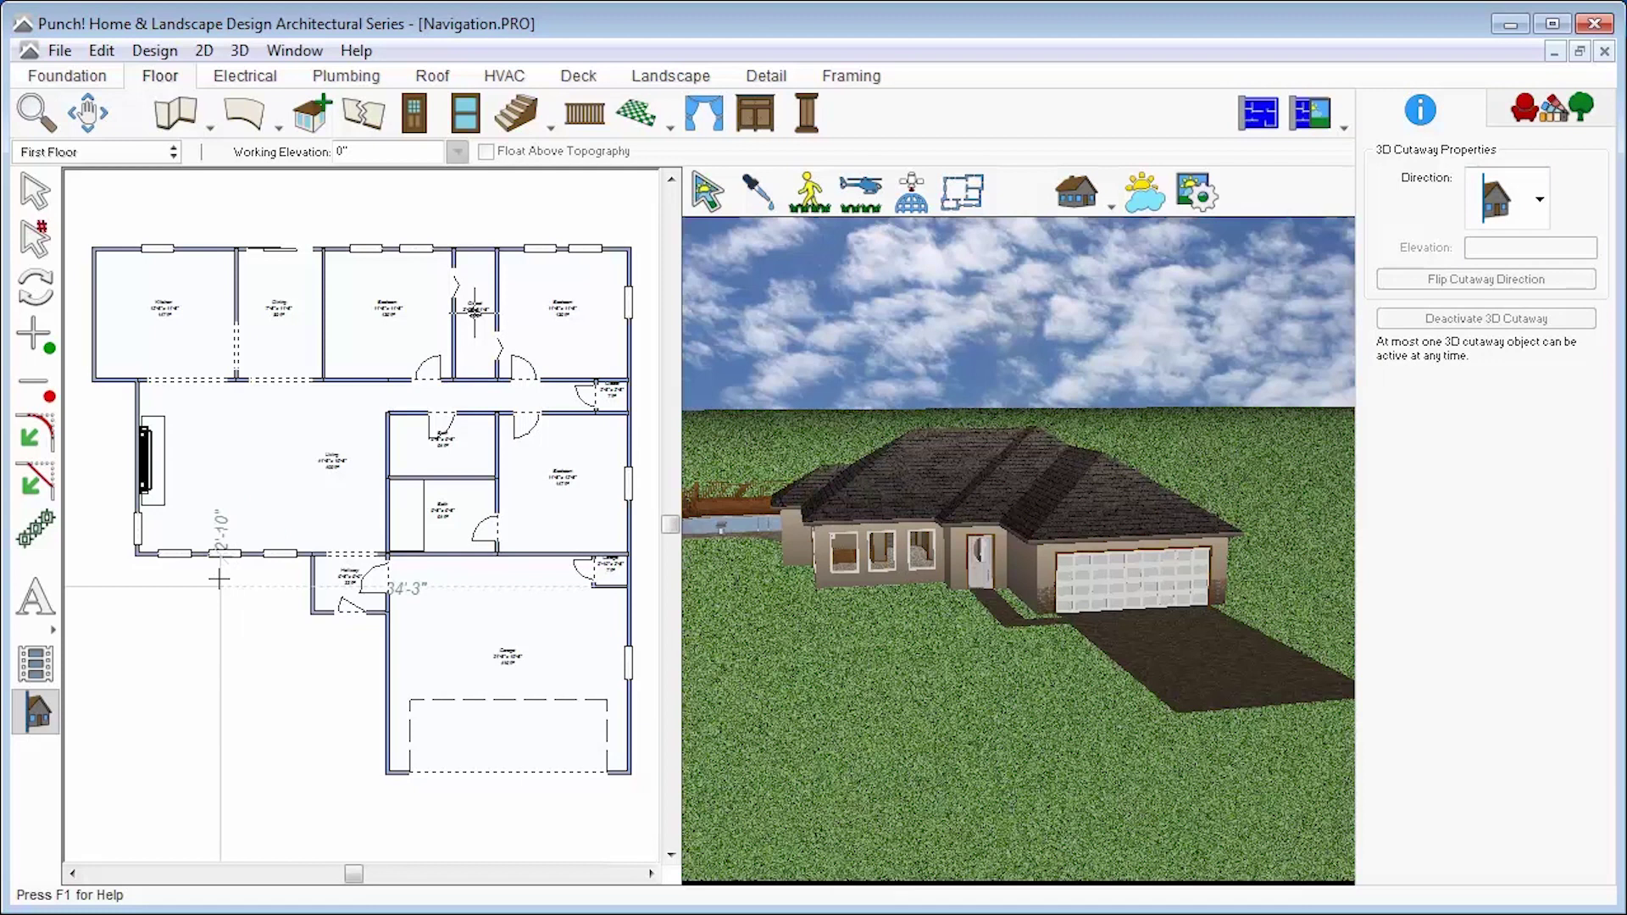
pyautogui.click(191, 497)
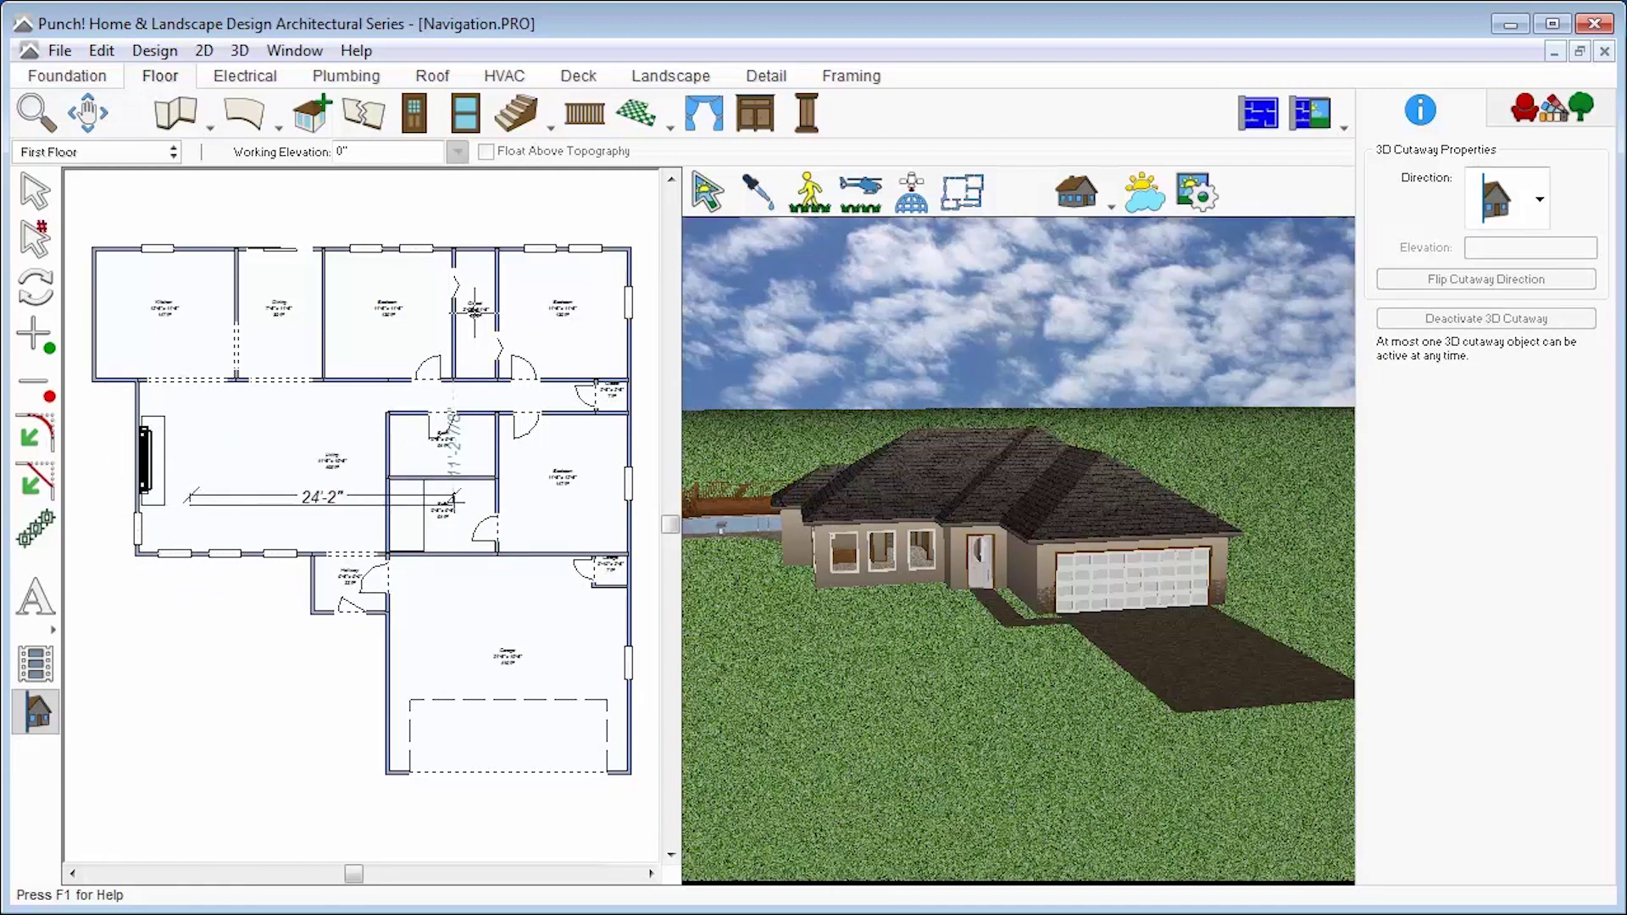
pyautogui.click(547, 506)
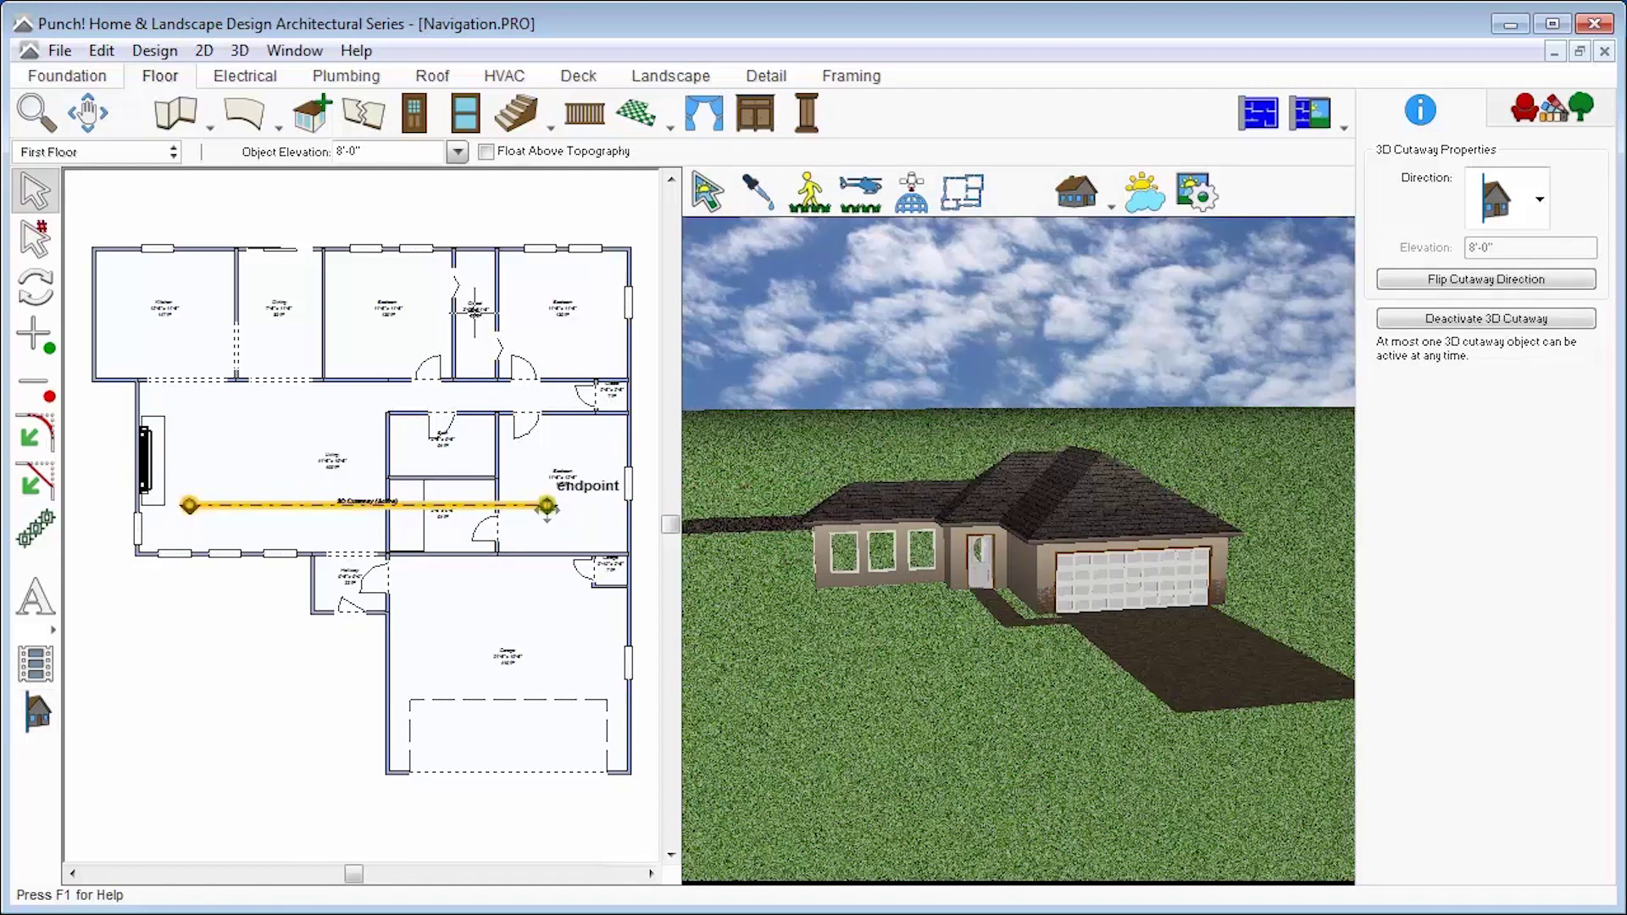
# Step: Deselect the cutaway and rotate the 3D view around the cut house, back to the front side
pyautogui.scroll(1, 378, 441)
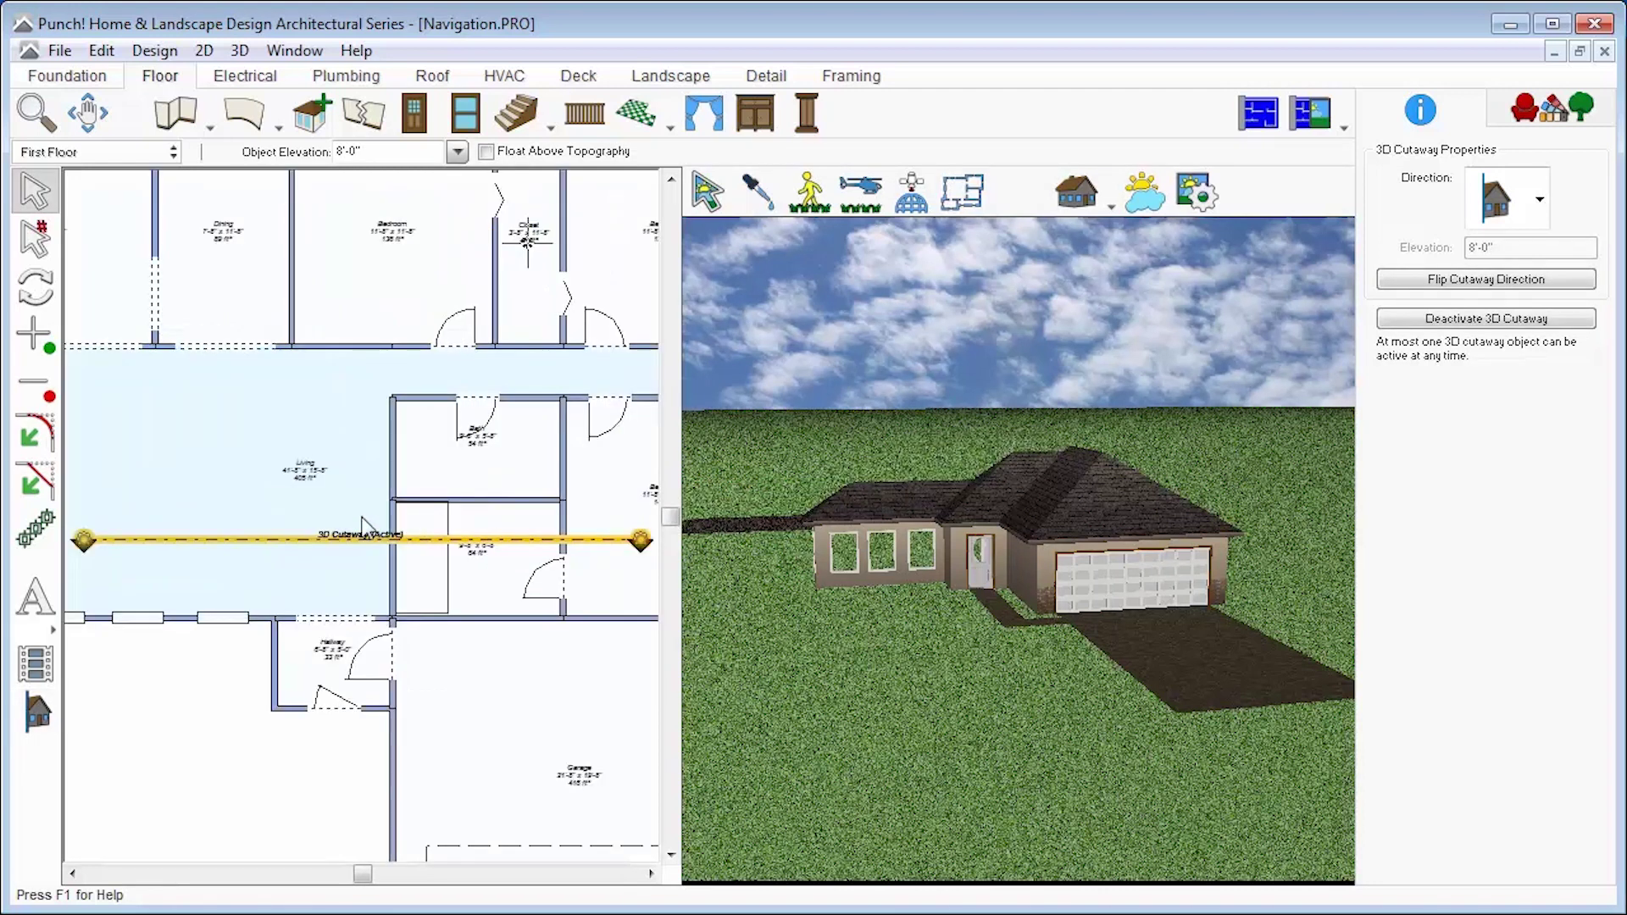
pyautogui.click(226, 759)
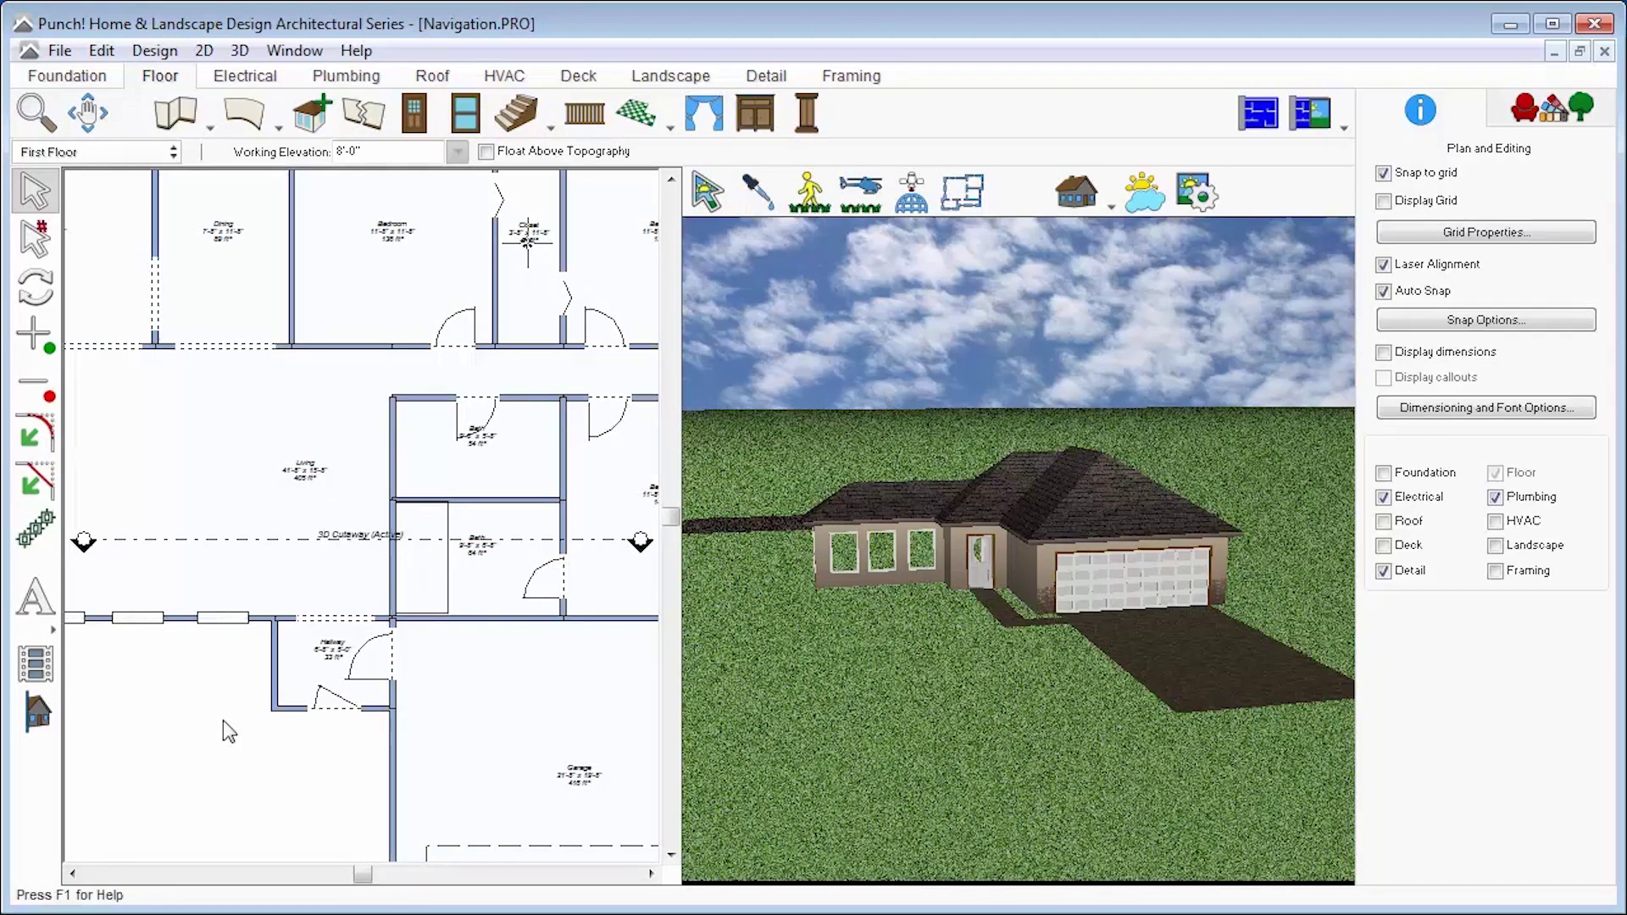
pyautogui.moveTo(844, 585); pyautogui.dragTo(1319, 614, button='middle')
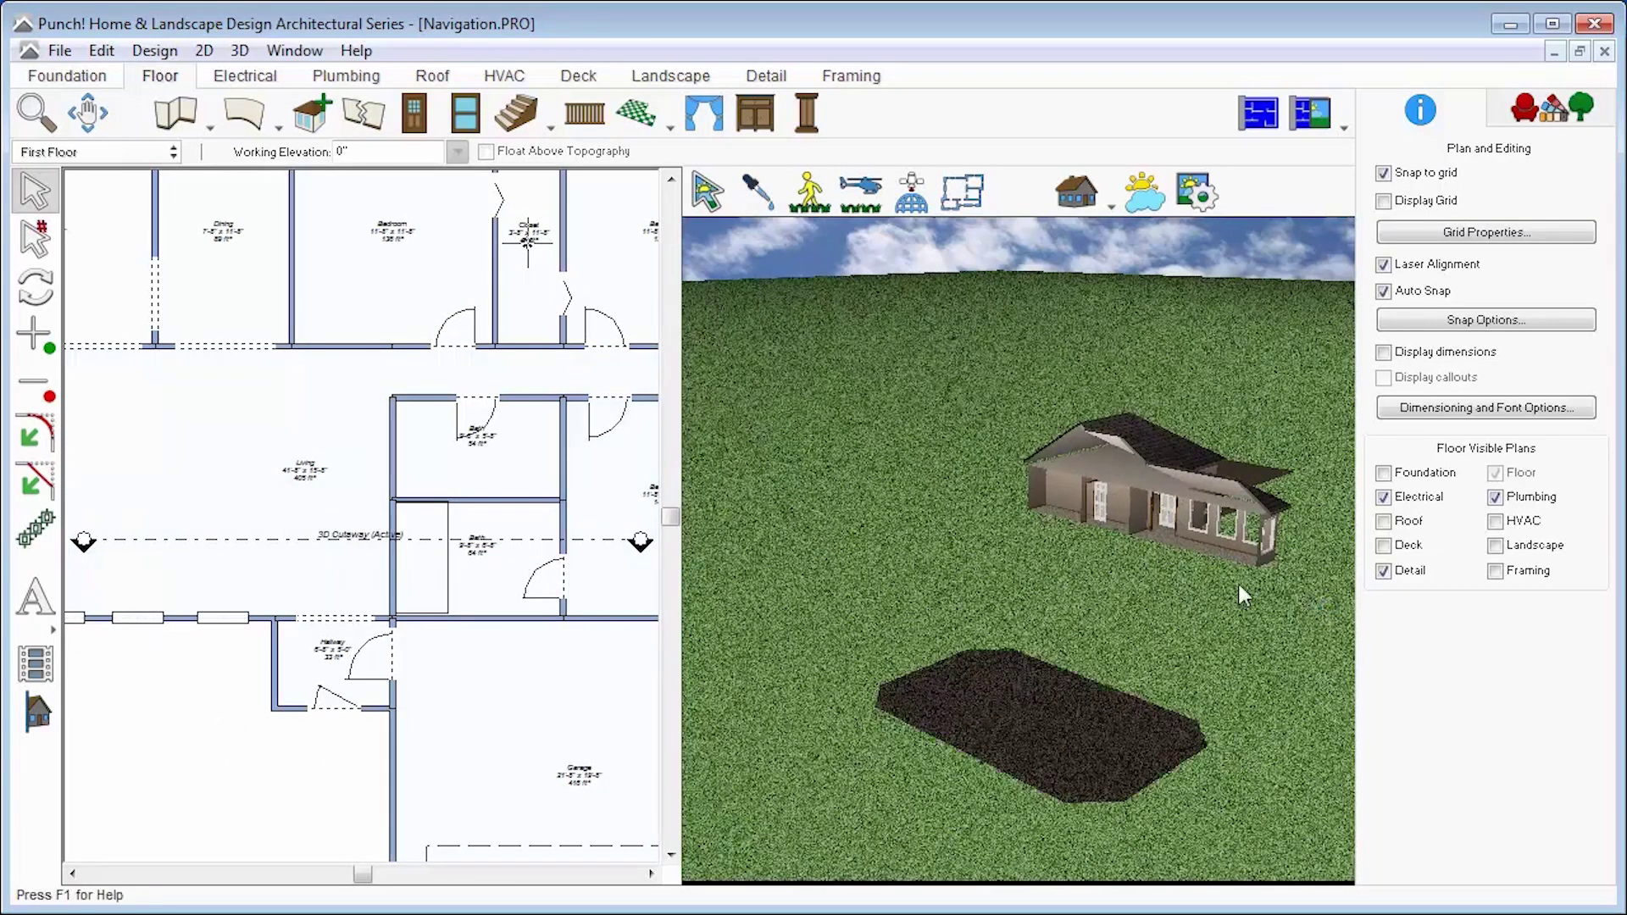
pyautogui.moveTo(1236, 562); pyautogui.dragTo(748, 561, button='middle')
# Step: Flip the 3D cutaway's direction to expose the rooms behind the cut line
pyautogui.click(615, 540)
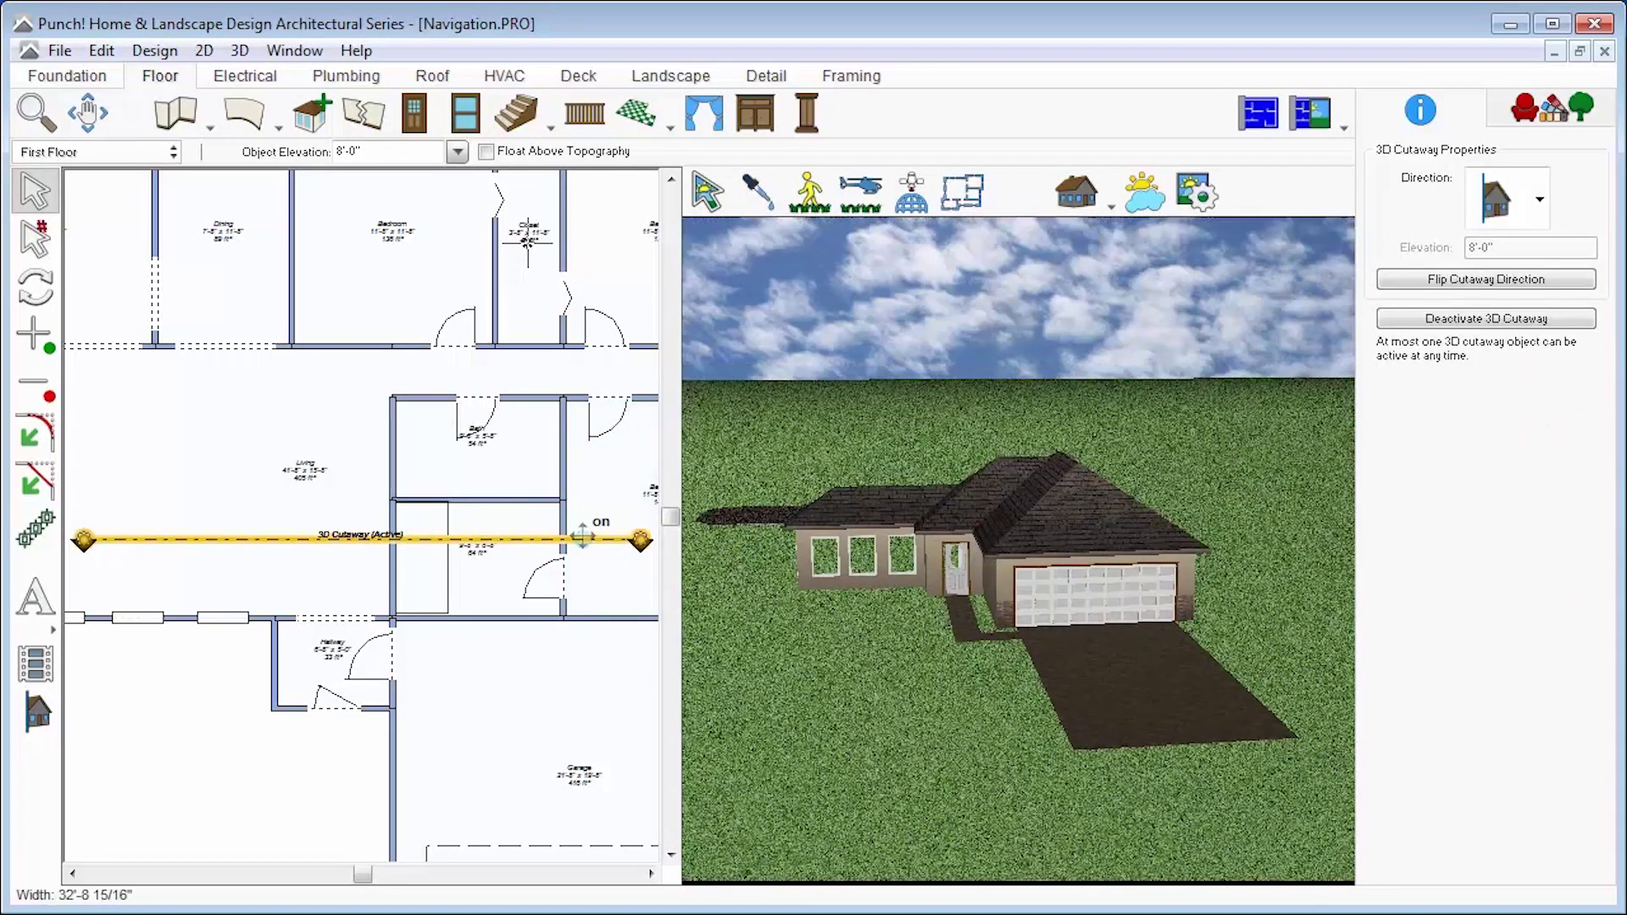
pyautogui.click(1446, 283)
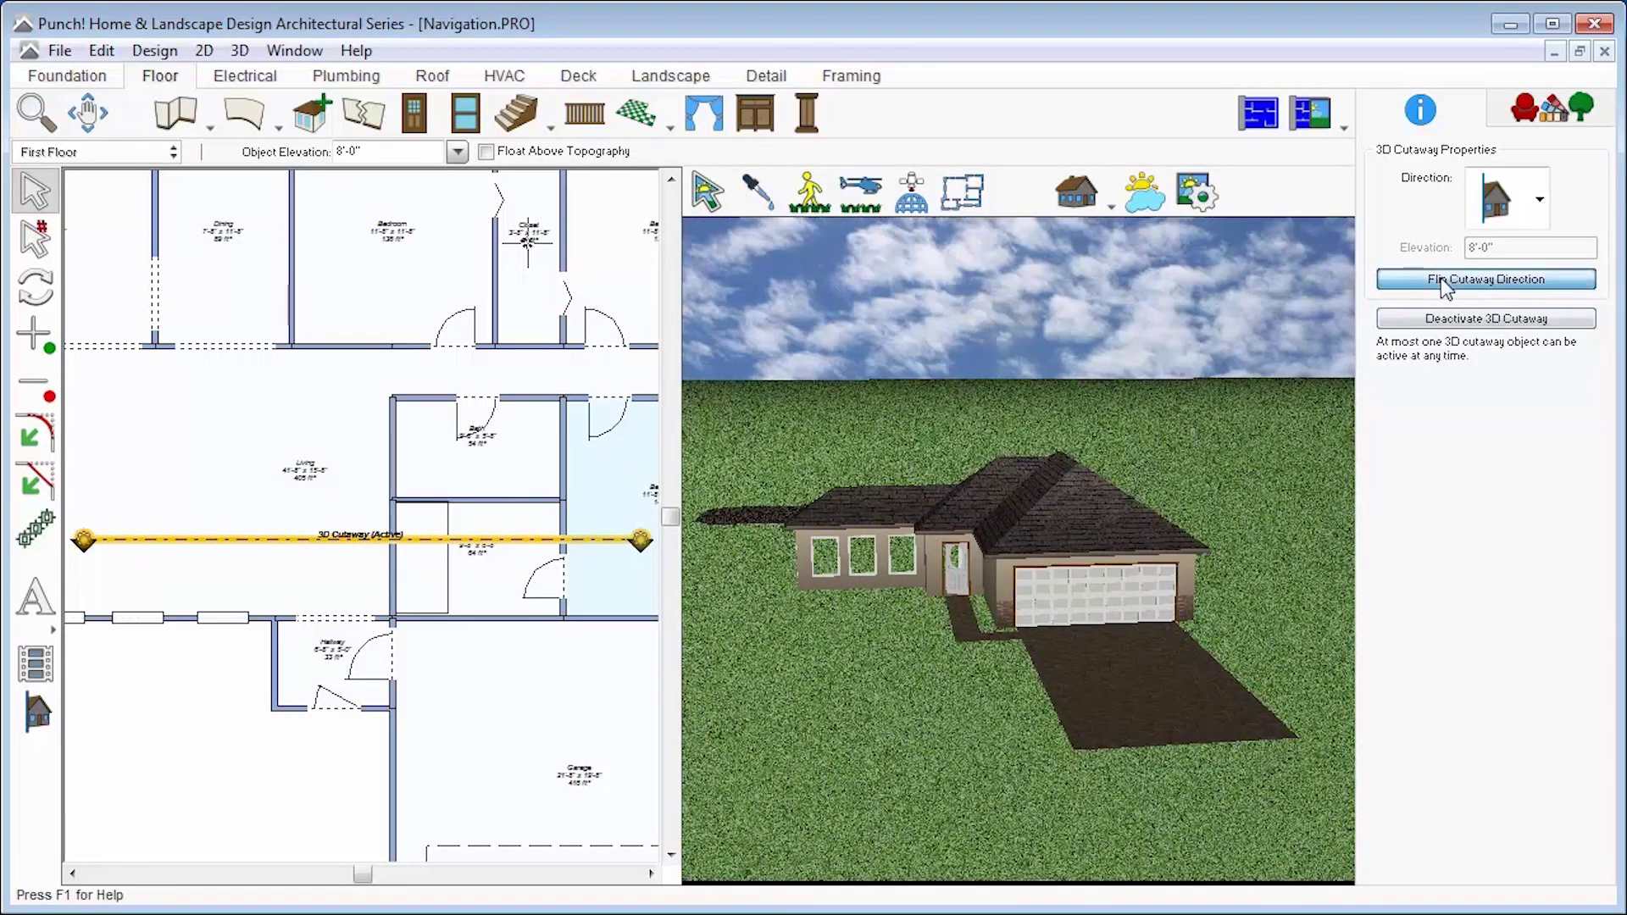
pyautogui.moveTo(830, 532); pyautogui.dragTo(881, 531, button='middle')
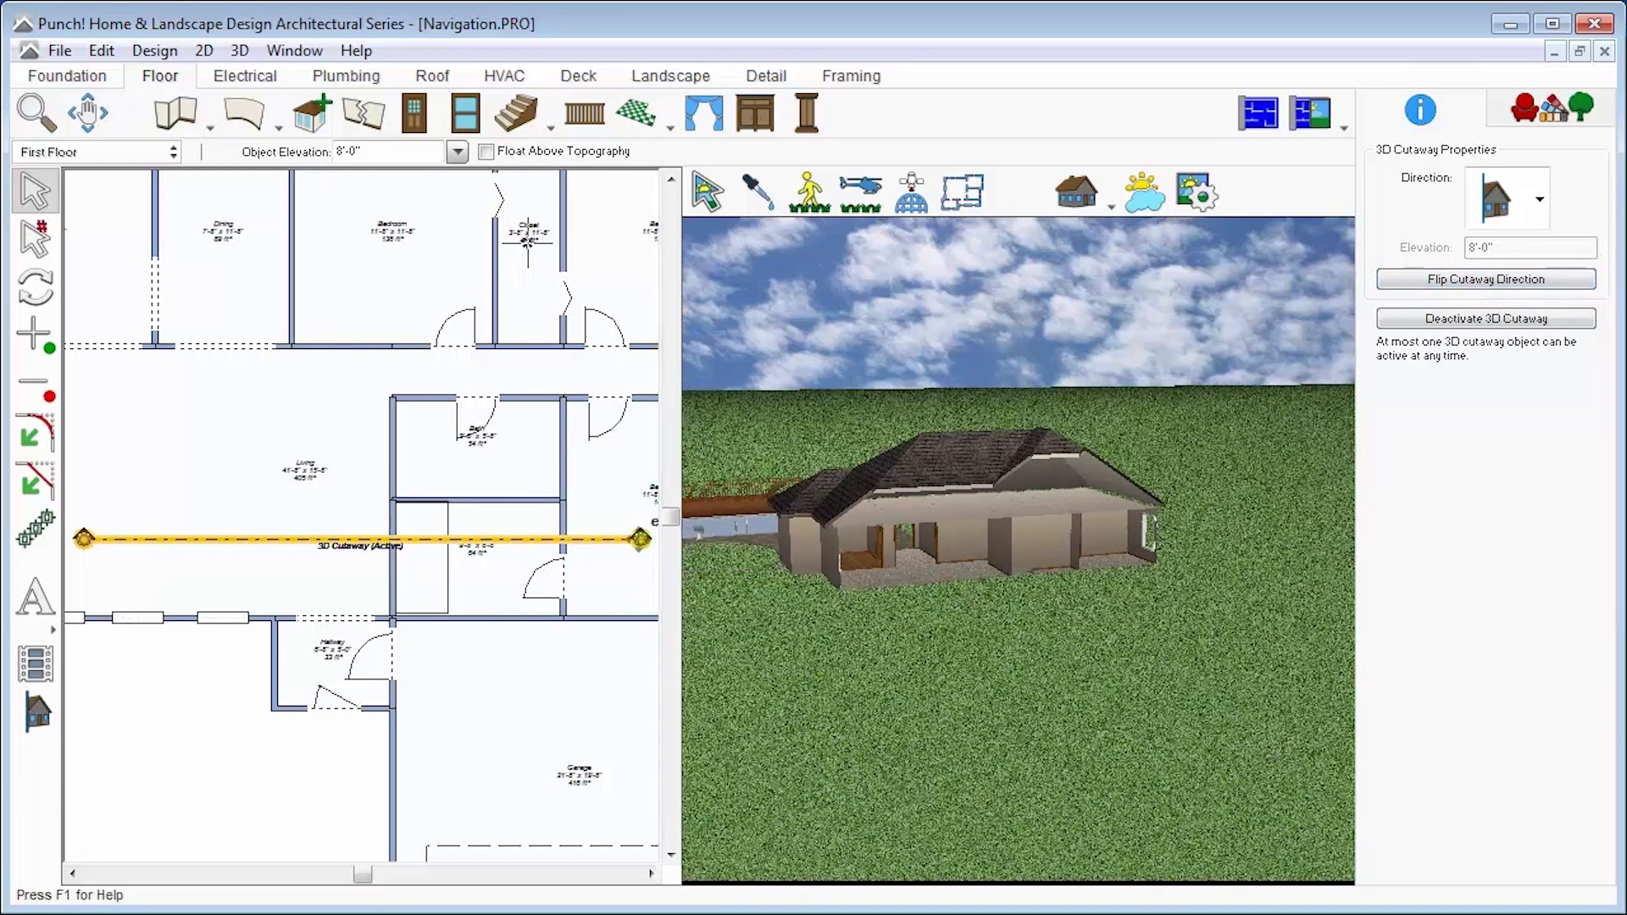
# Step: Shorten the cutaway line slightly at its bedroom end and move it to the corridor just above the upper Bath
pyautogui.moveTo(639, 539)
pyautogui.mouseDown()
pyautogui.moveTo(581, 737)
pyautogui.moveTo(562, 743)
pyautogui.moveTo(576, 757)
pyautogui.moveTo(585, 585)
pyautogui.moveTo(625, 539)
pyautogui.mouseUp()
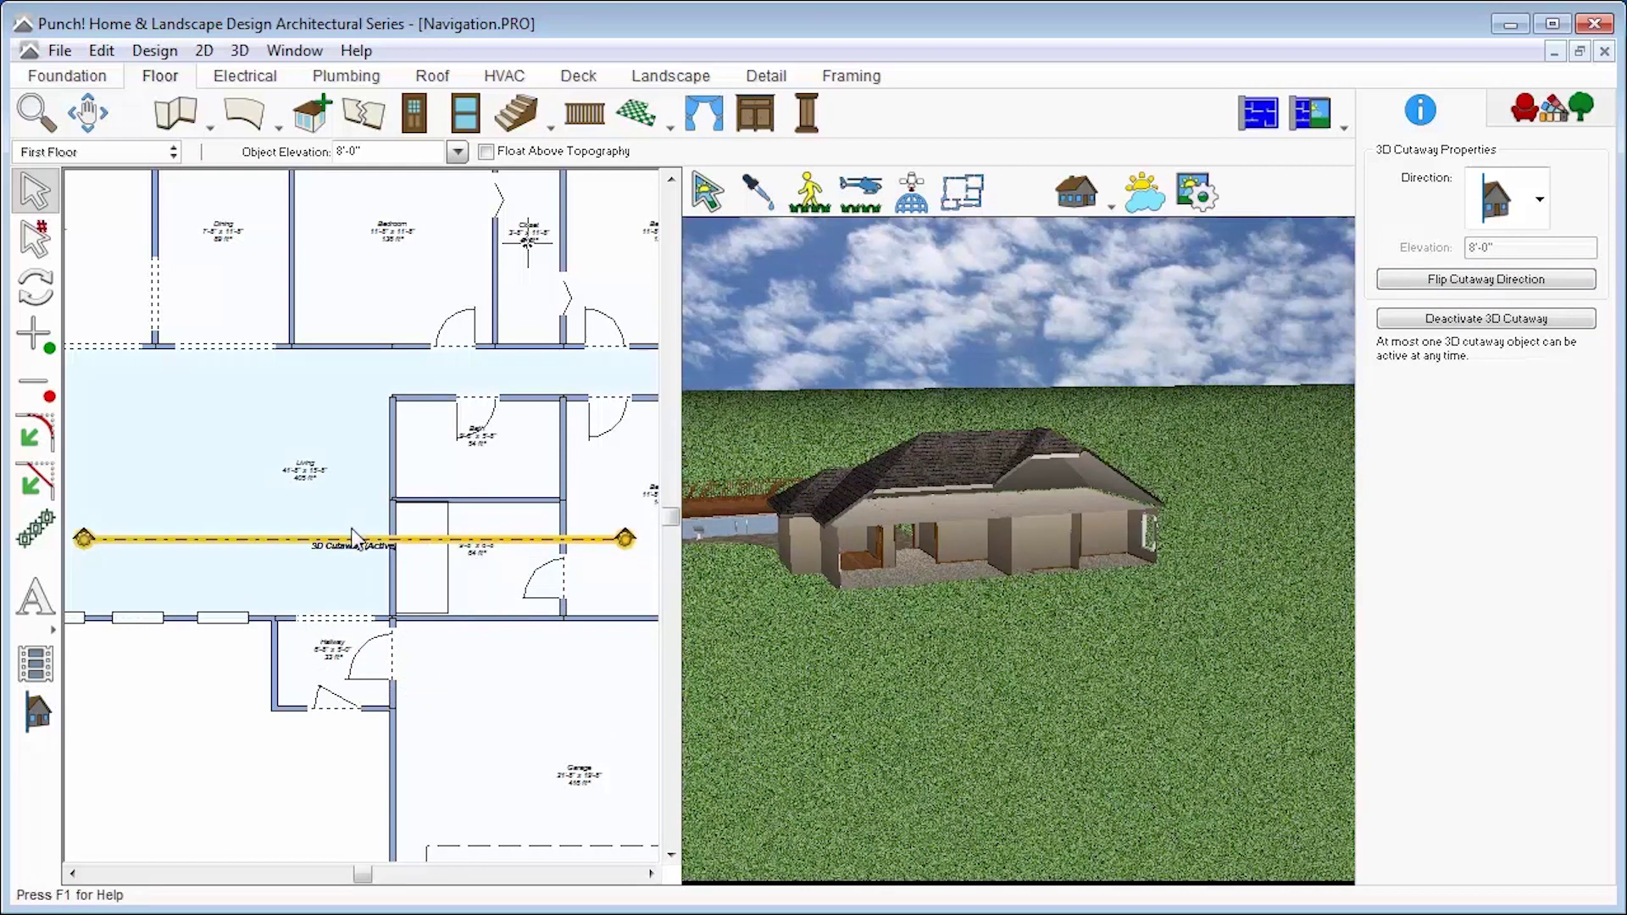
pyautogui.moveTo(354, 539); pyautogui.dragTo(379, 381)
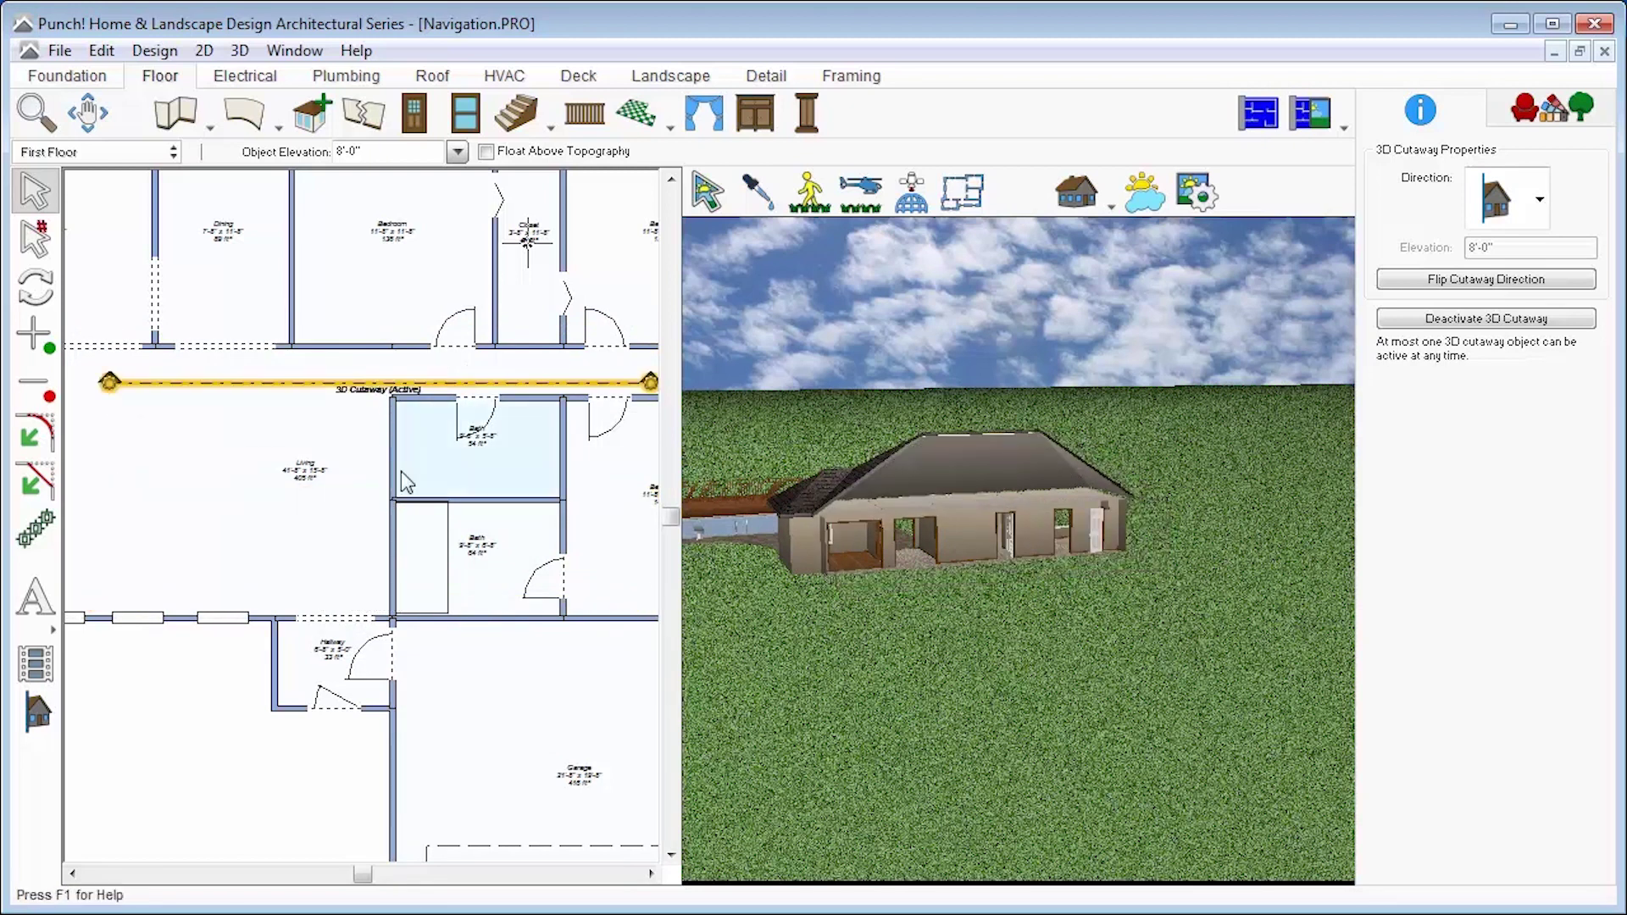
# Step: Deactivate the vertical 3D cutaway in the corridor above the upper Bath
pyautogui.scroll(-3, 366, 527)
pyautogui.rightClick(349, 472)
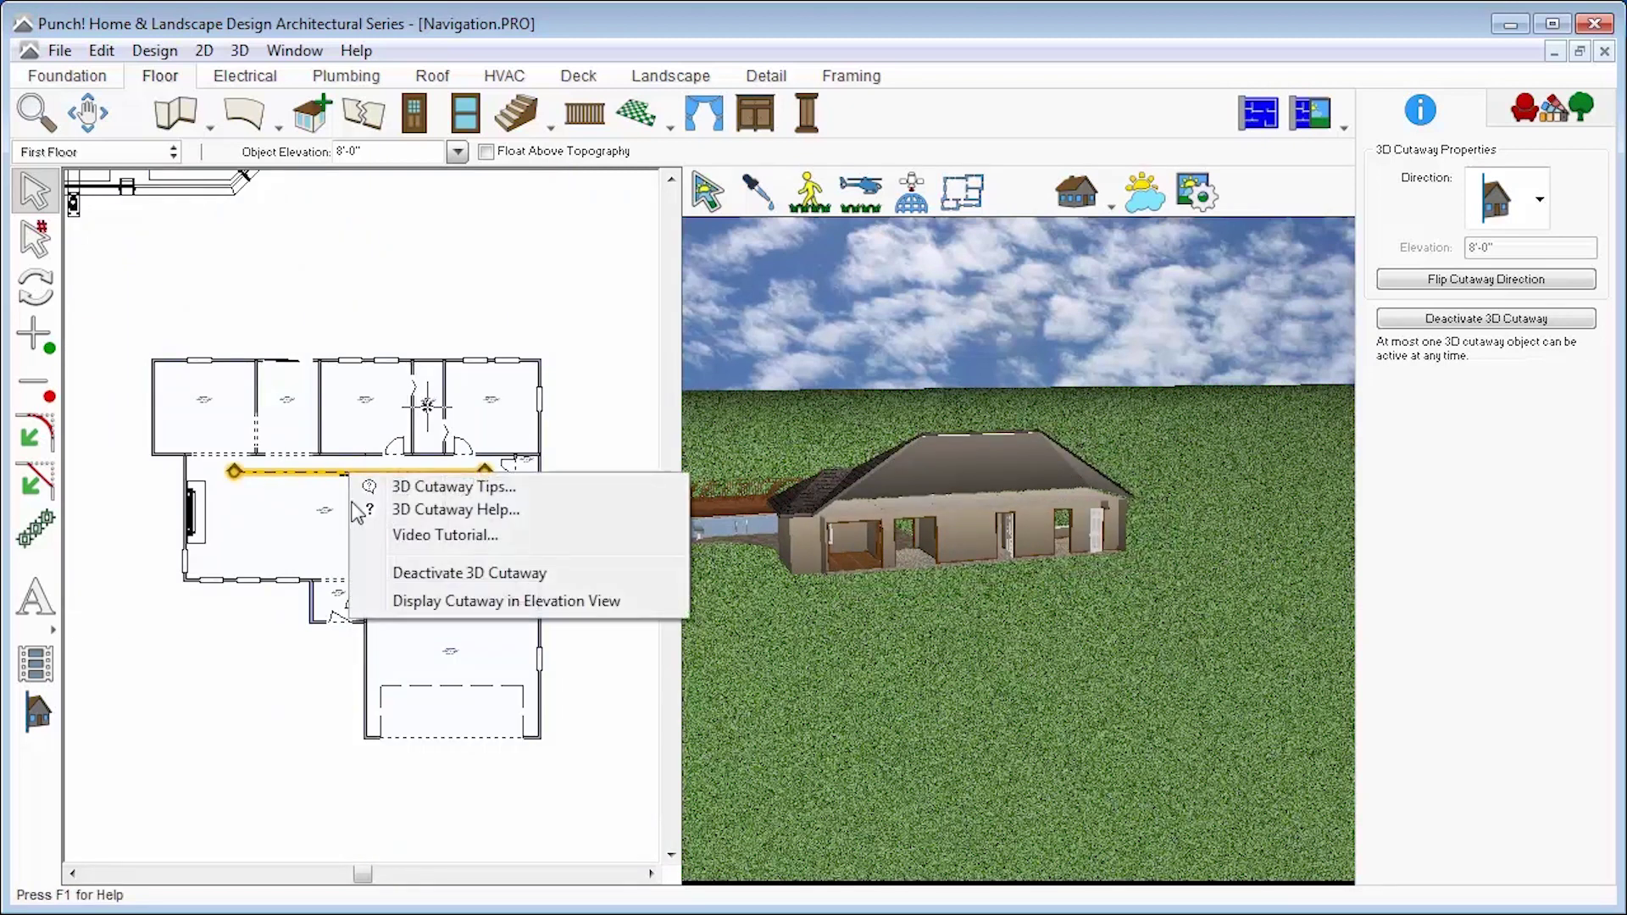
pyautogui.click(390, 571)
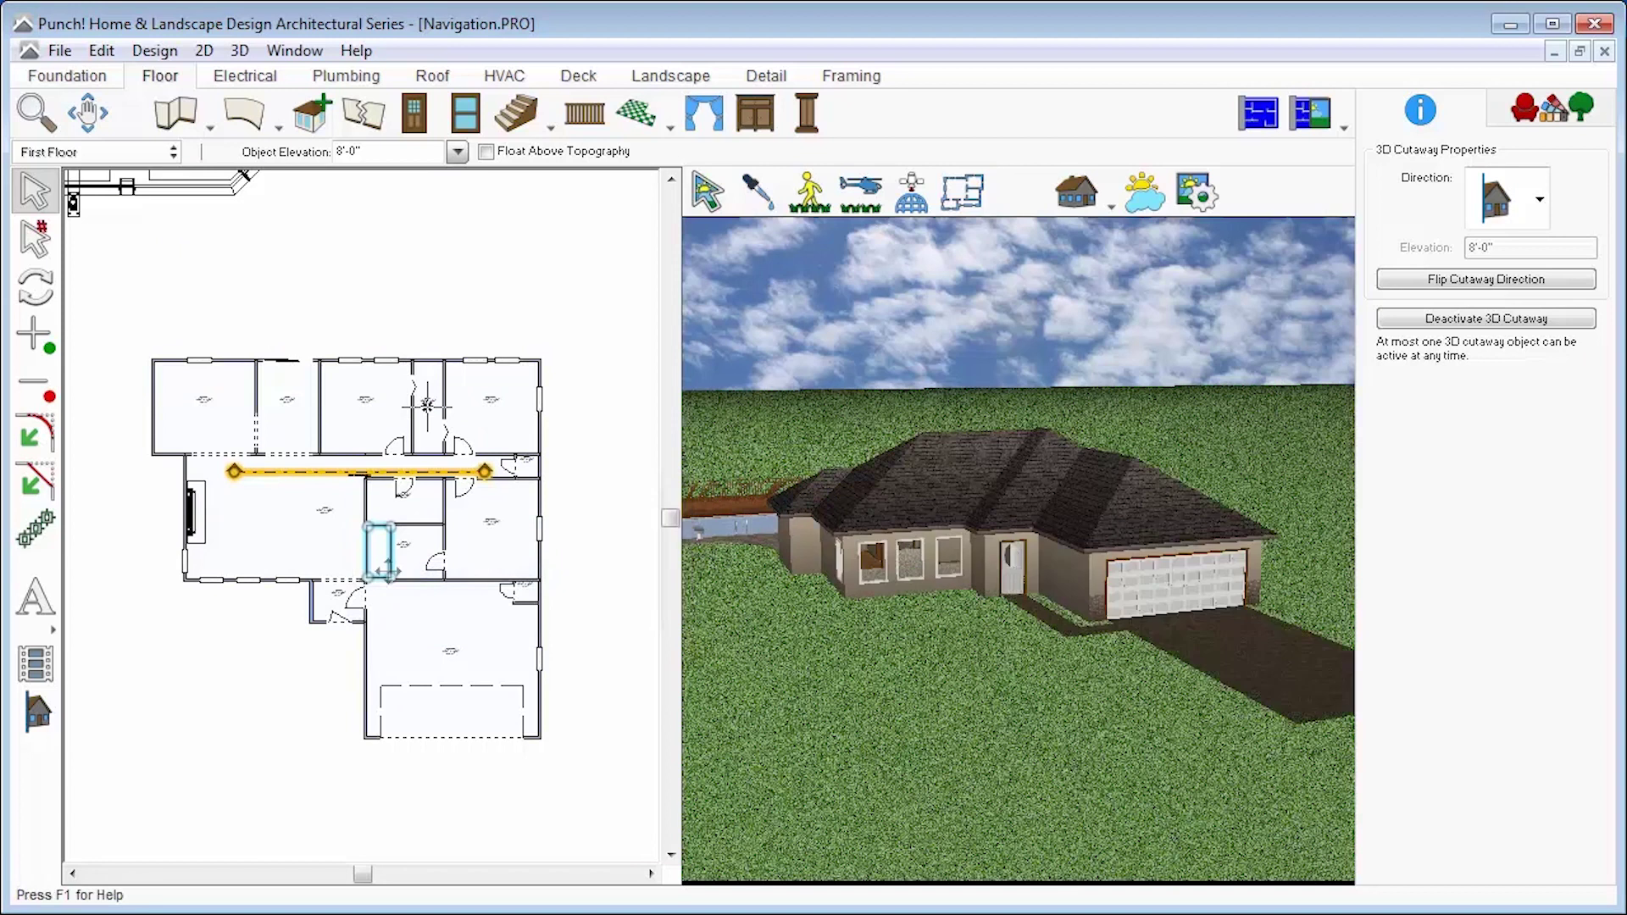
# Step: Draw a horizontal 3D cutaway line from outside the front of the house into the Garage, at 6'-0" elevation
pyautogui.click(36, 712)
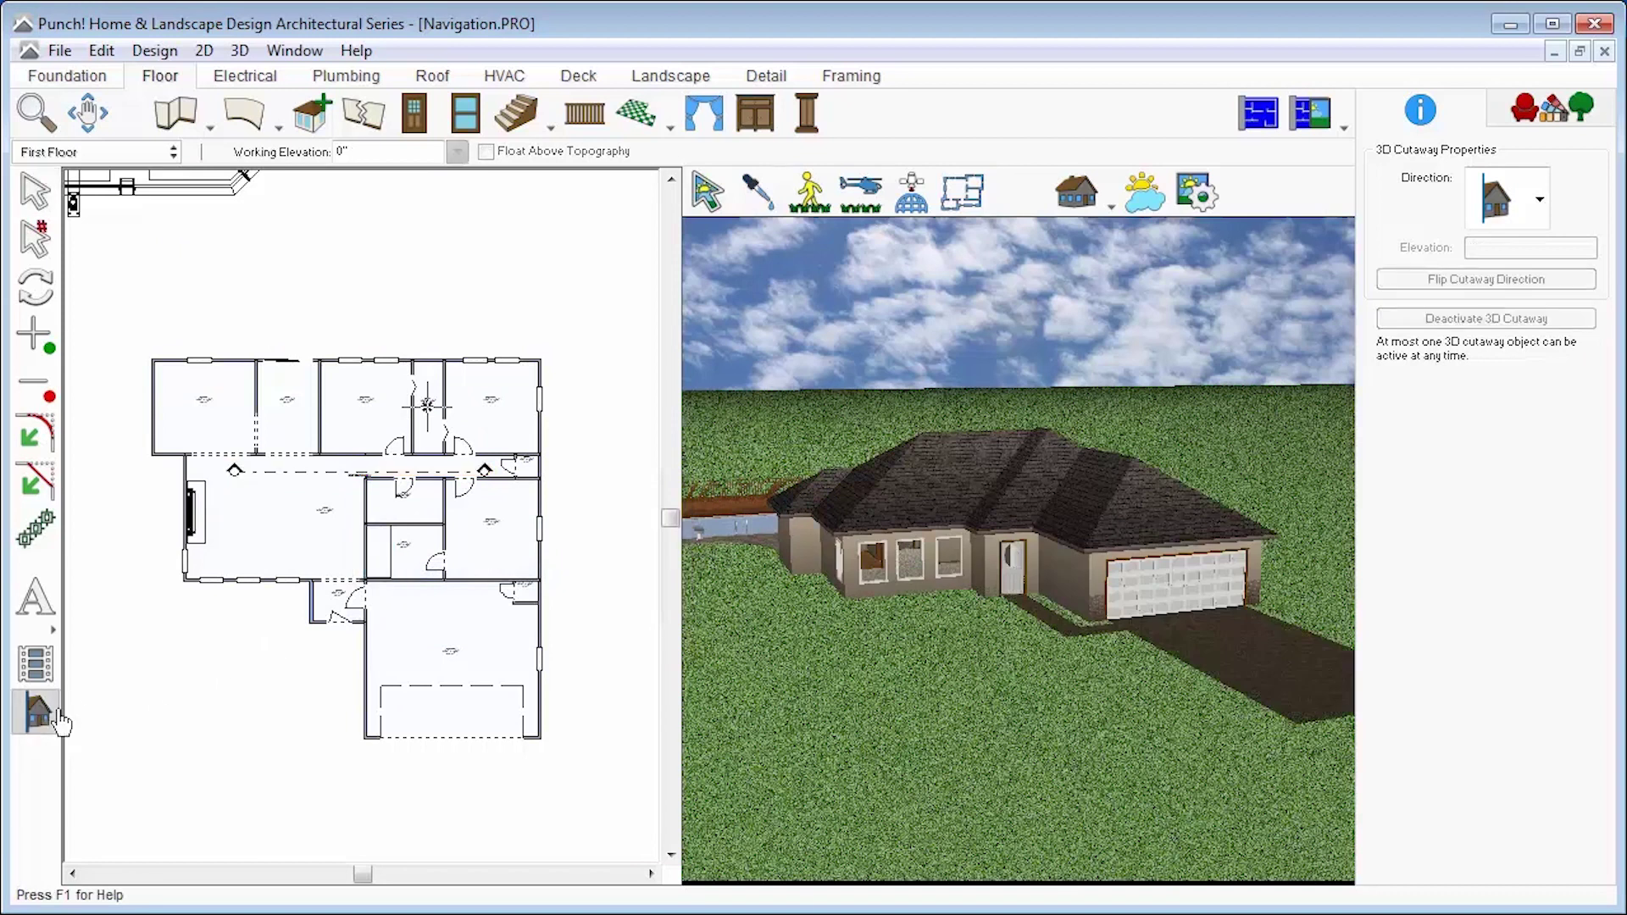
pyautogui.click(1523, 222)
pyautogui.click(1457, 318)
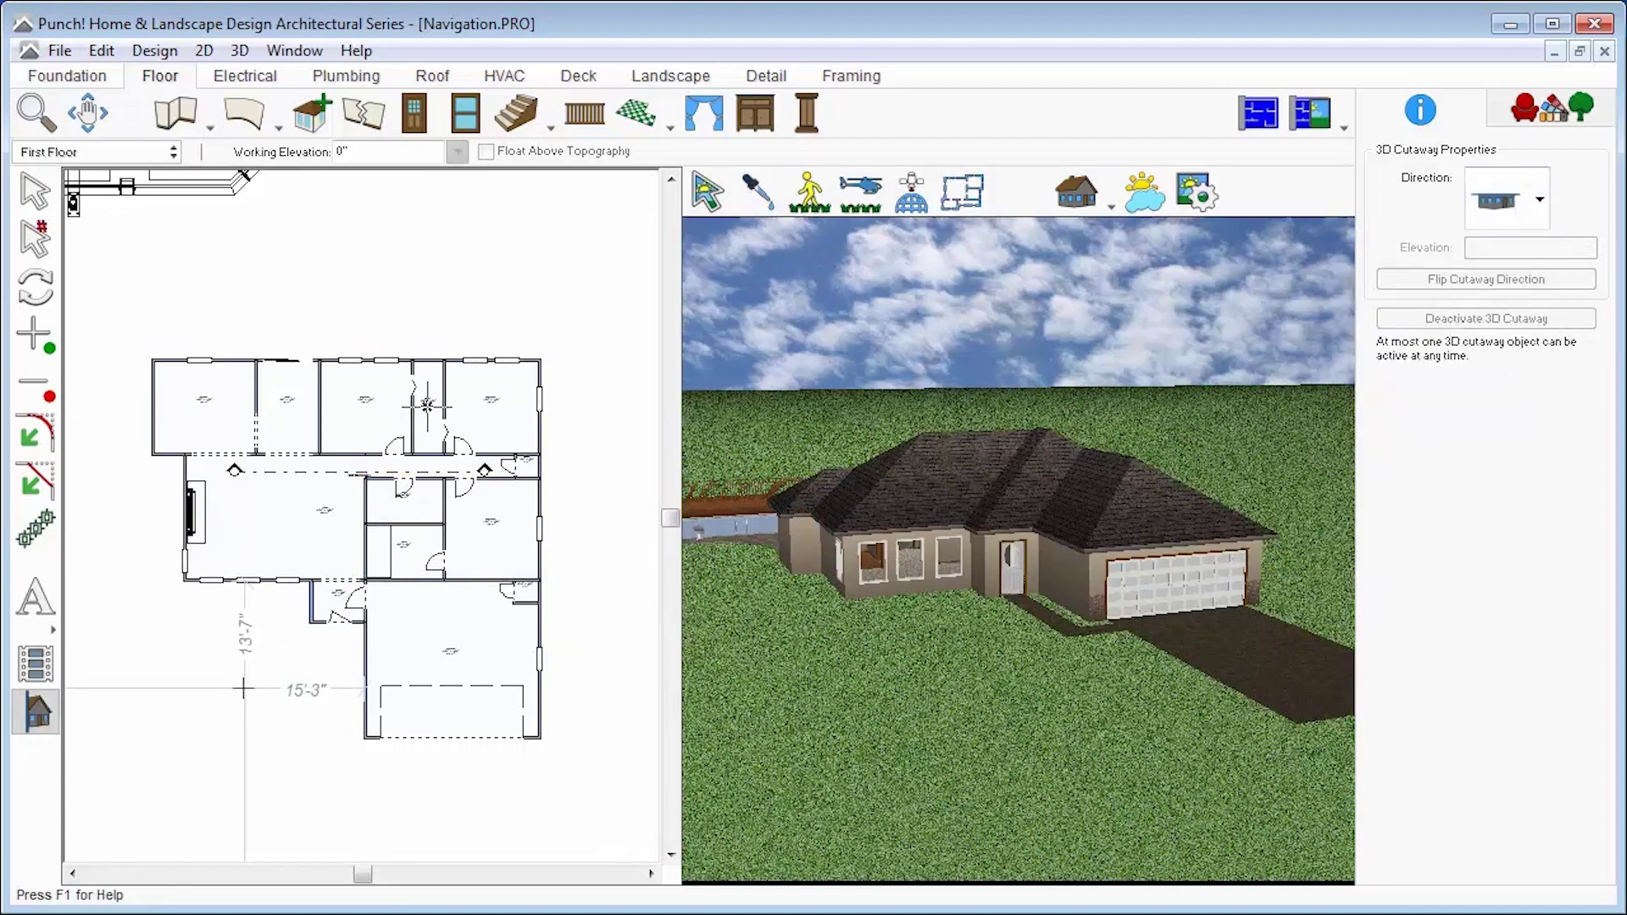
pyautogui.moveTo(234, 666); pyautogui.dragTo(443, 666)
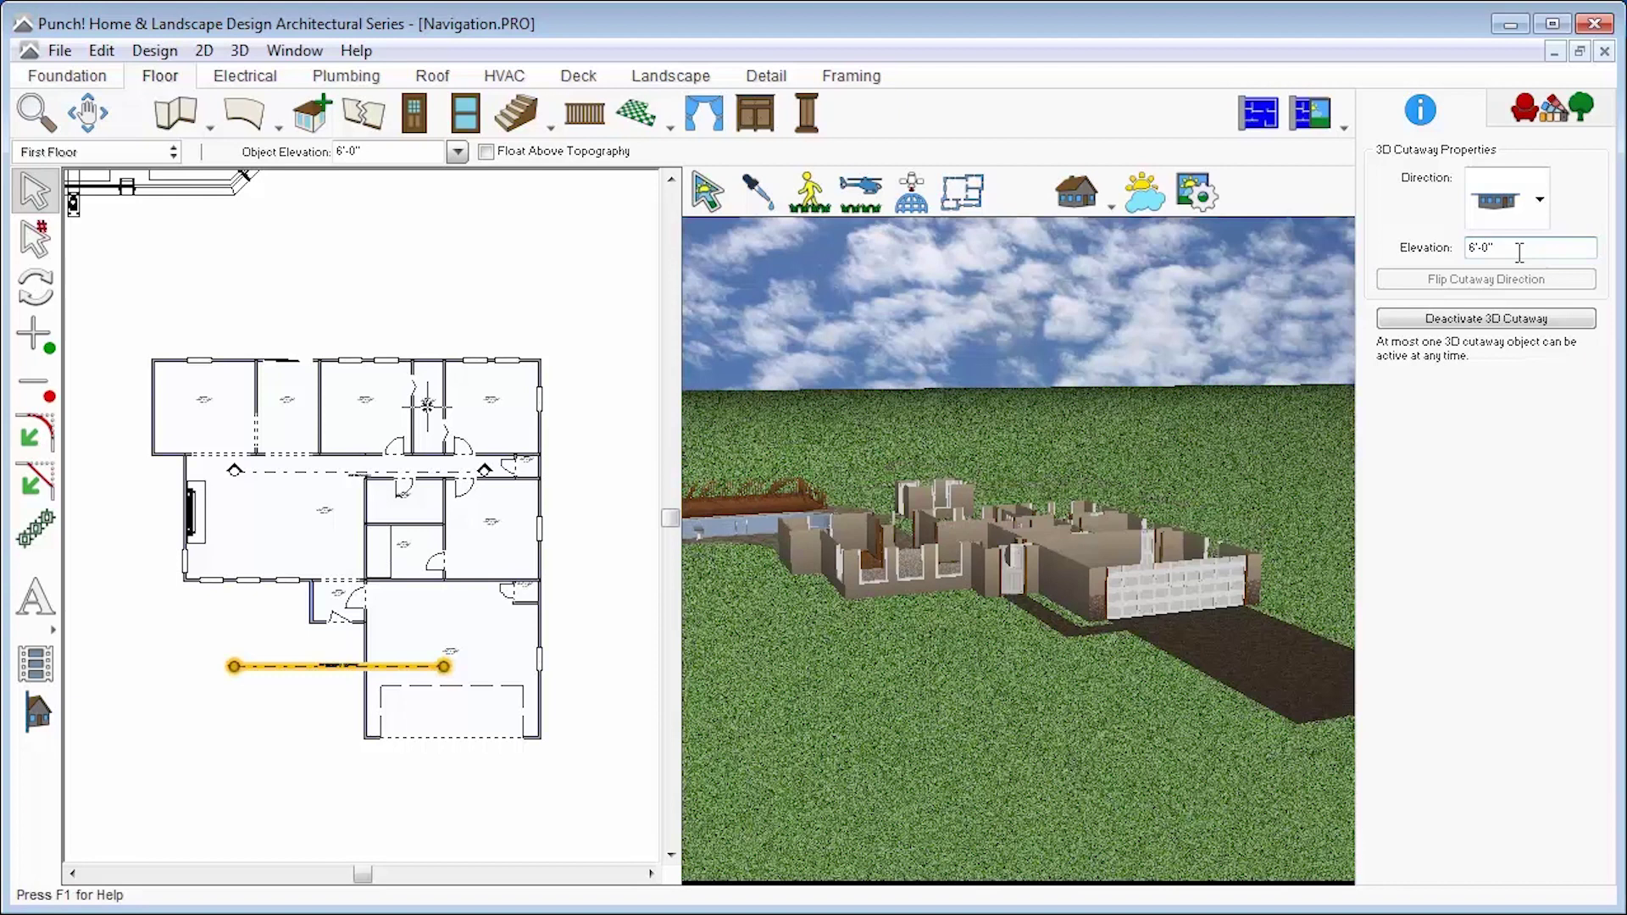
# Step: Examine the cut-open house from above in the overhead 3D view, widening it to cover most of the floor
pyautogui.moveTo(969, 589); pyautogui.dragTo(977, 643, button='middle')
pyautogui.click(915, 207)
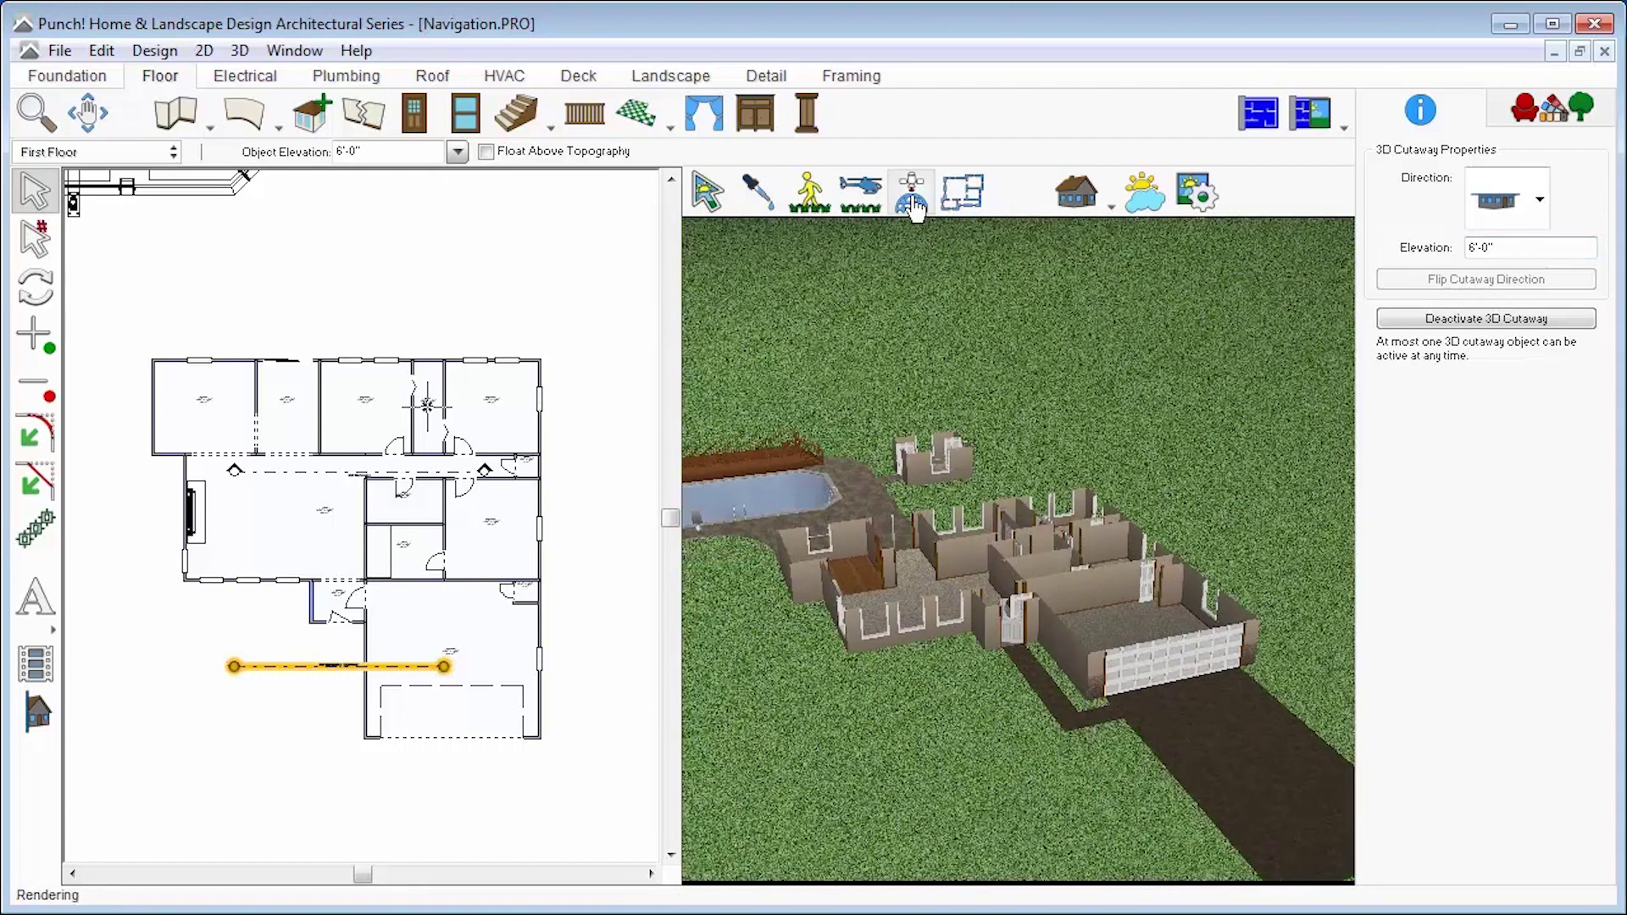
pyautogui.scroll(-5, 1027, 604)
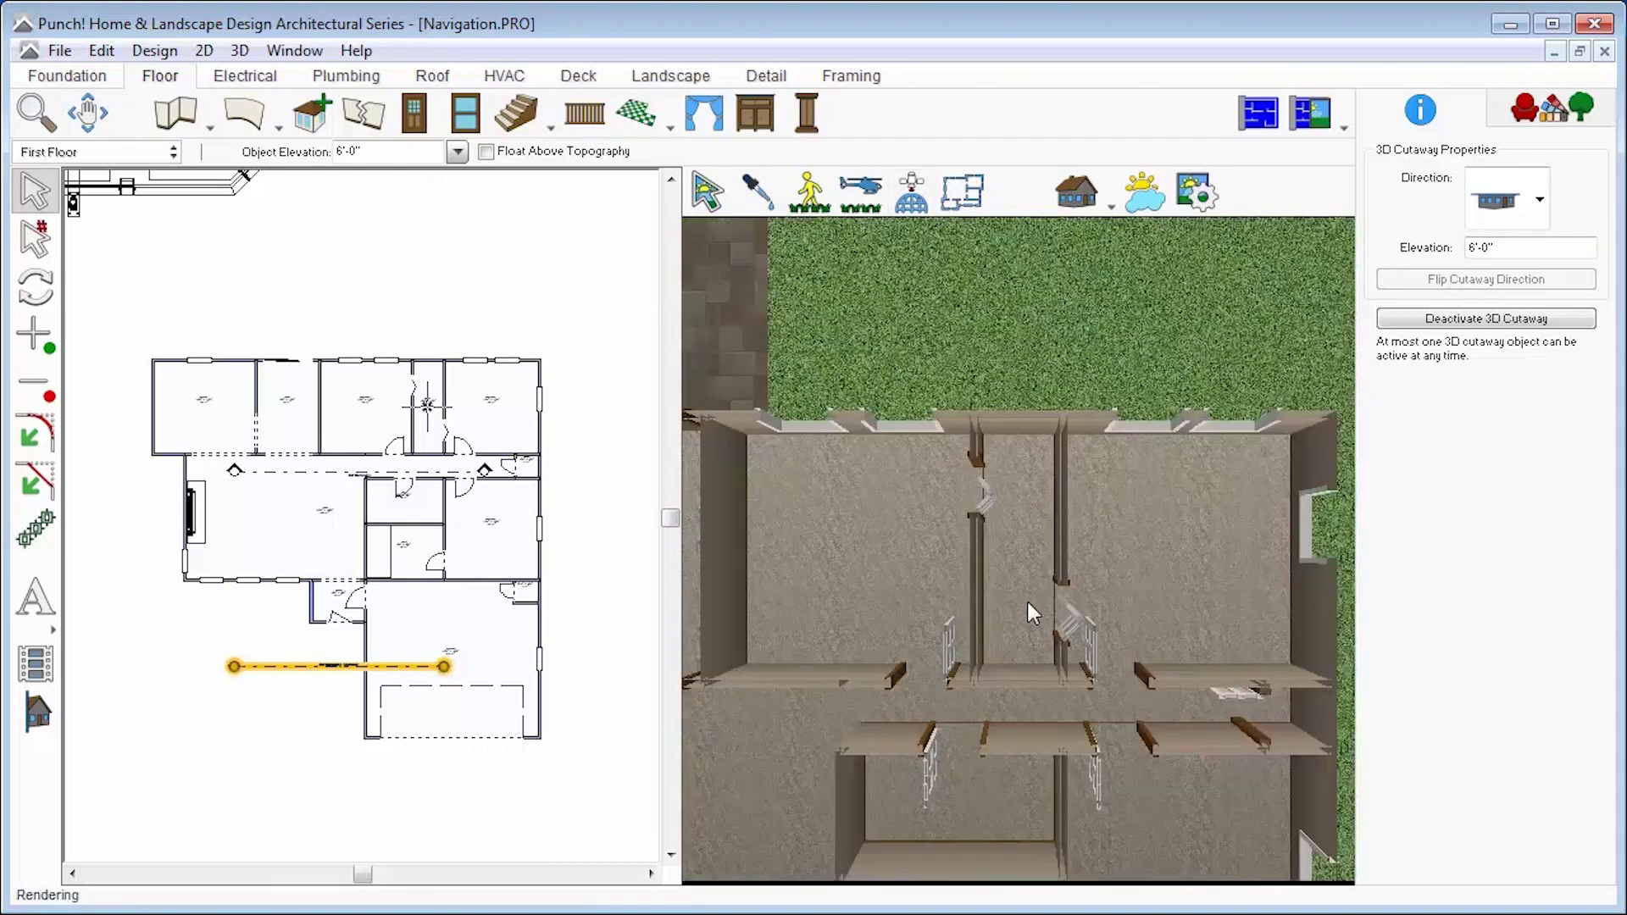
pyautogui.moveTo(981, 674)
pyautogui.mouseDown()
pyautogui.moveTo(1090, 460)
pyautogui.moveTo(1065, 521)
pyautogui.mouseUp()
pyautogui.scroll(-3, 1025, 515)
pyautogui.scroll(-1, 1027, 521)
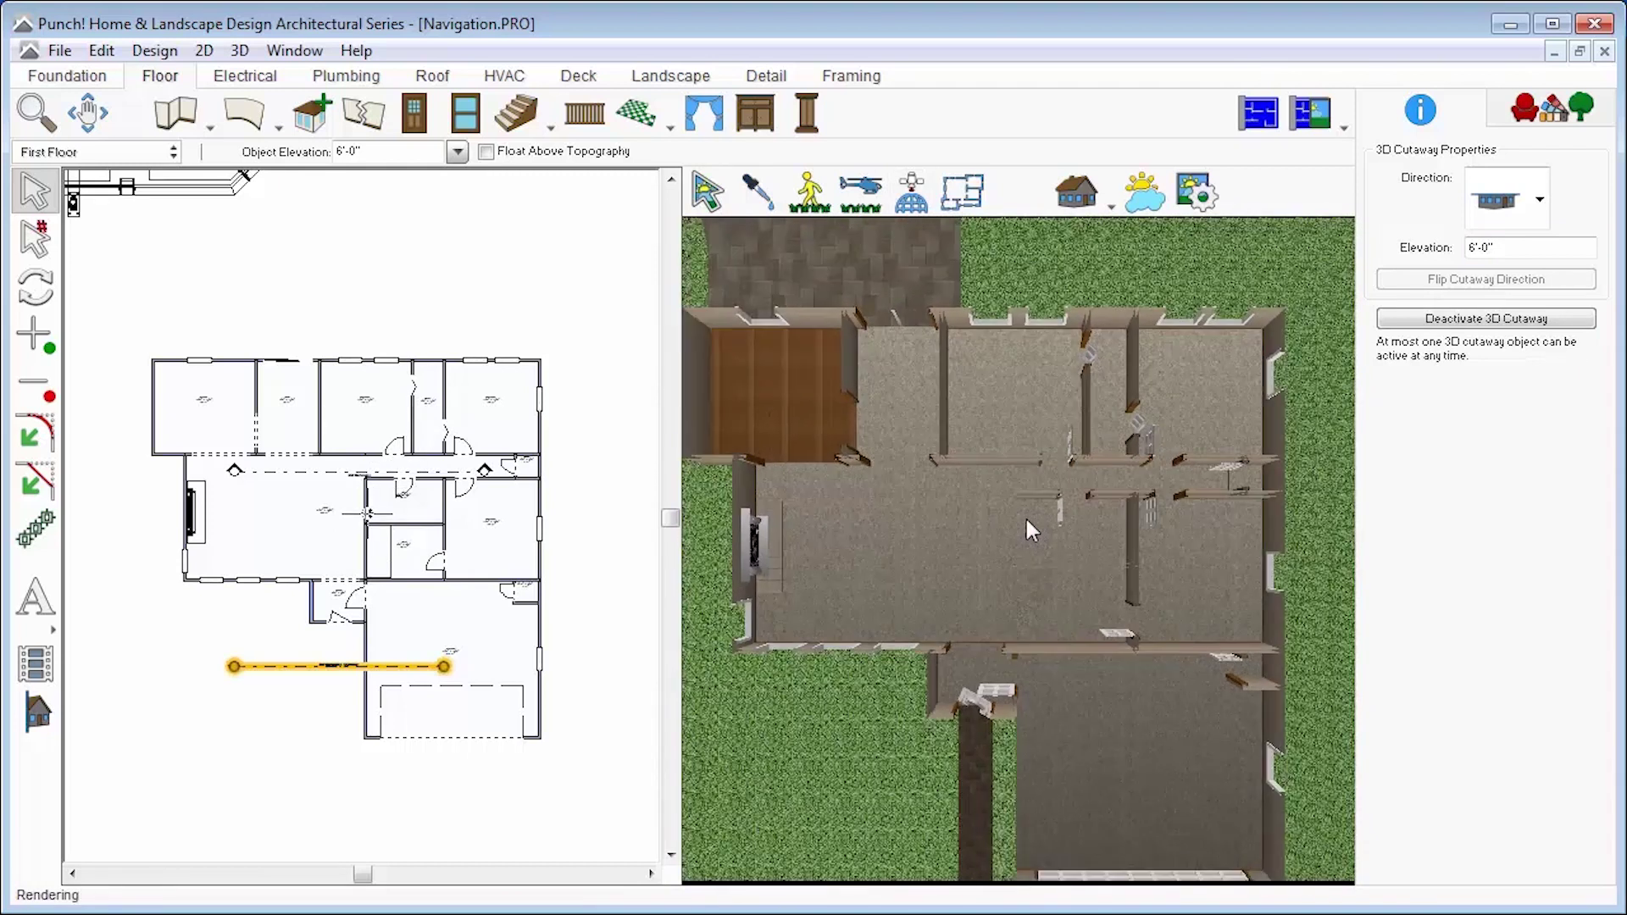
# Step: Return to the angled helicopter view of the house, deactivate the horizontal 3D cutaway and deselect it
pyautogui.click(861, 193)
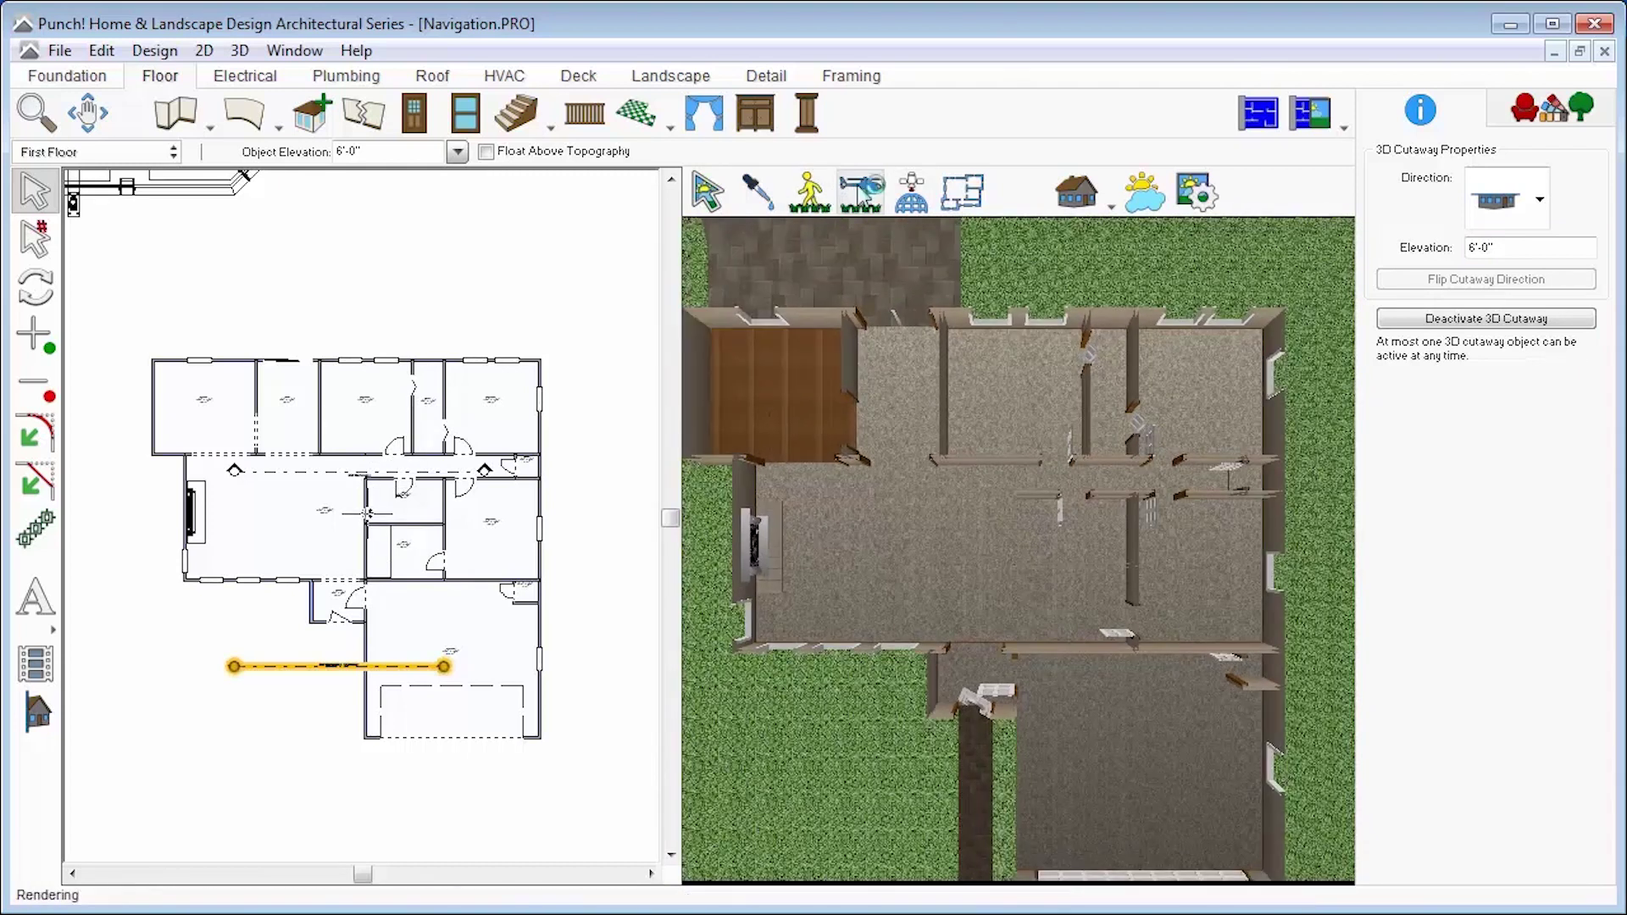
pyautogui.moveTo(965, 486); pyautogui.dragTo(930, 669)
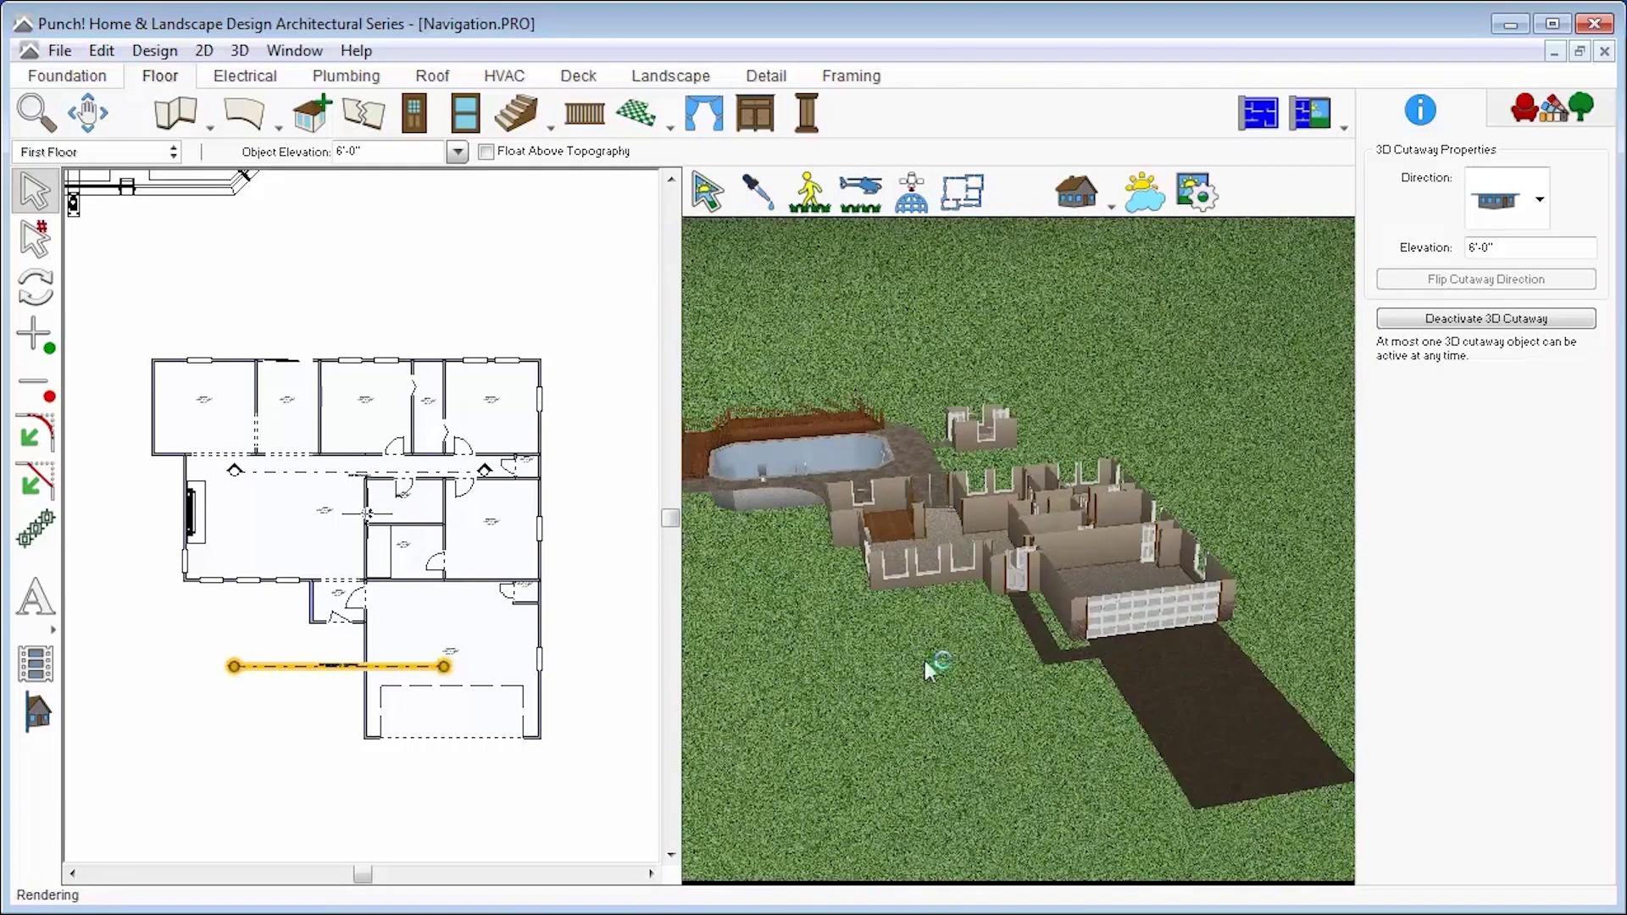
pyautogui.rightClick(343, 669)
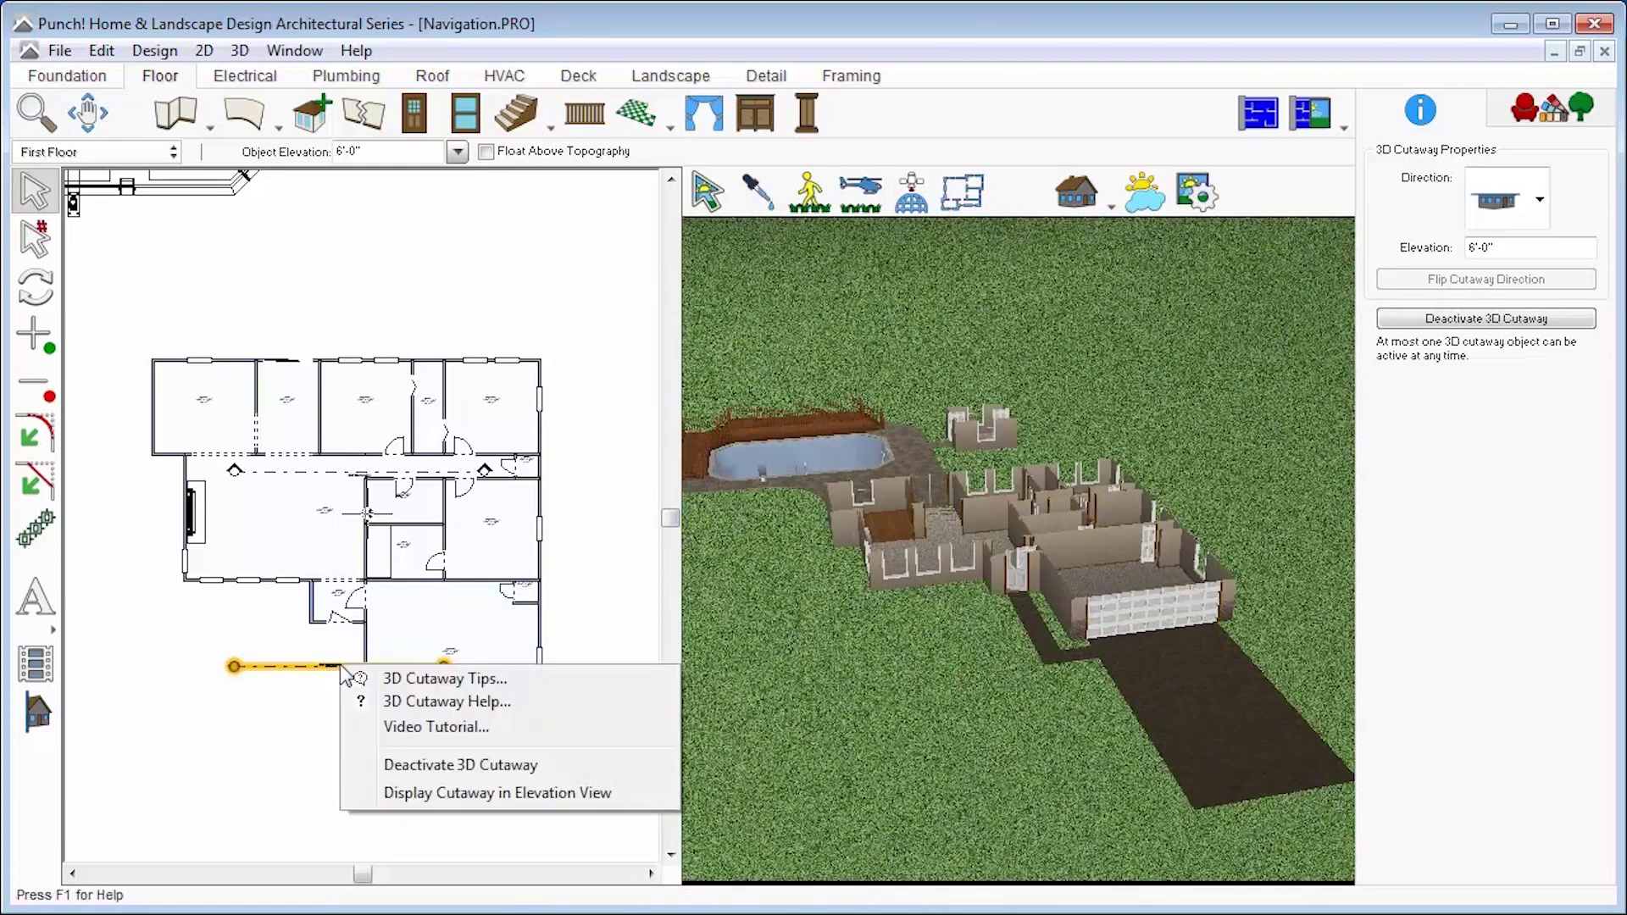
pyautogui.click(486, 767)
pyautogui.moveTo(921, 673); pyautogui.dragTo(904, 636, button='middle')
pyautogui.click(615, 675)
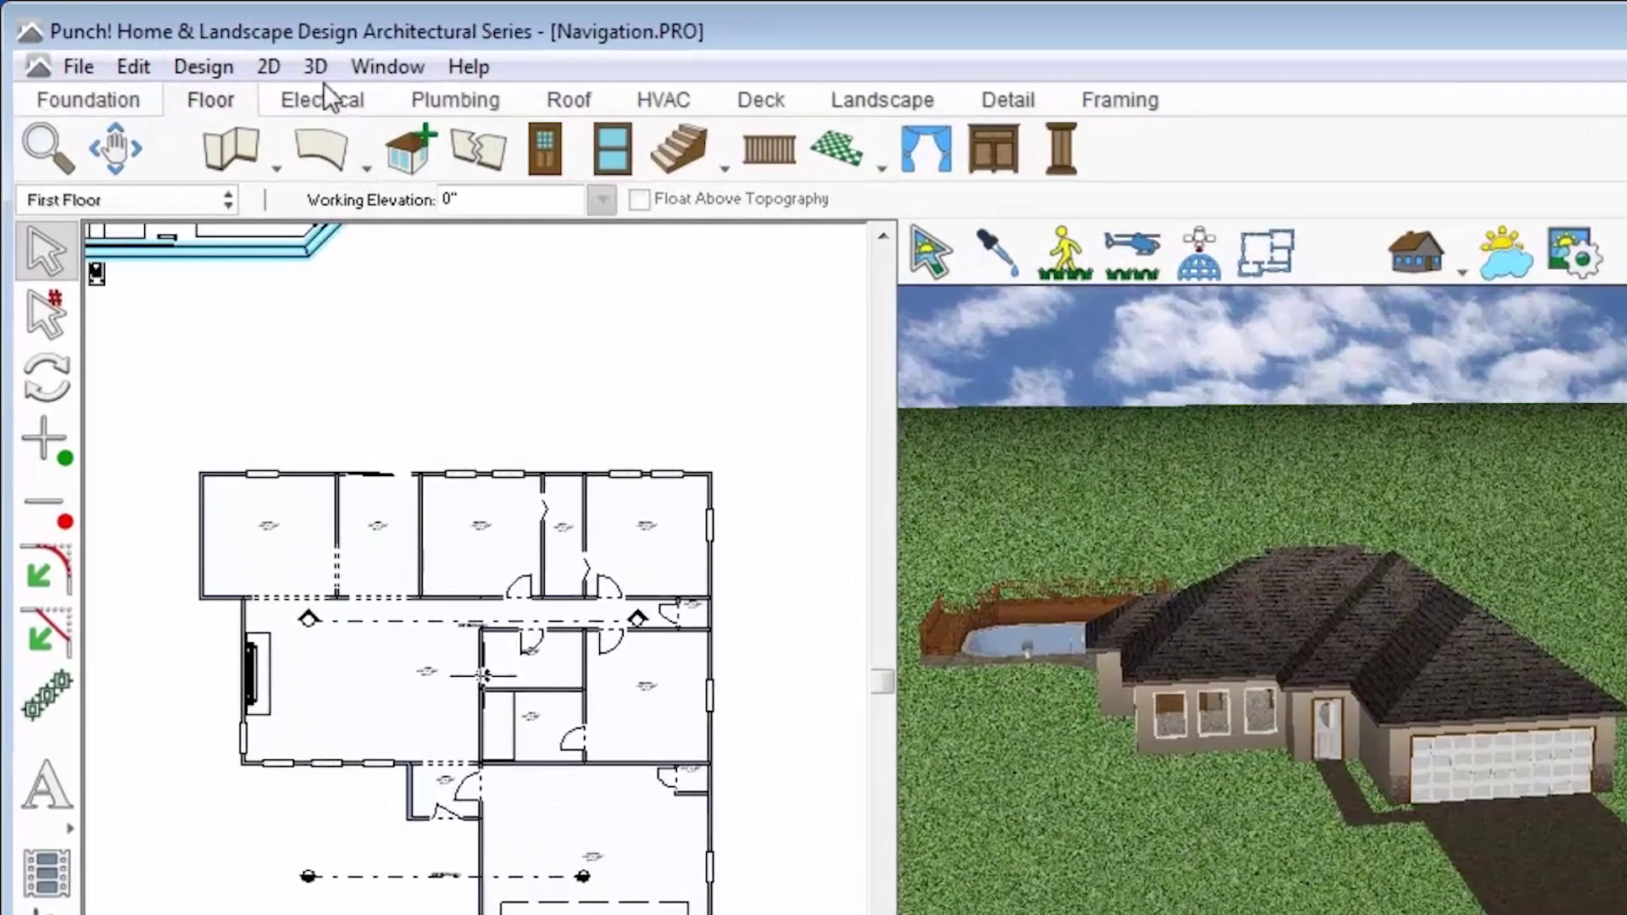
# Step: Switch the rendering mode to Photo-Realistic Rendering and review its rendering styles
pyautogui.click(245, 53)
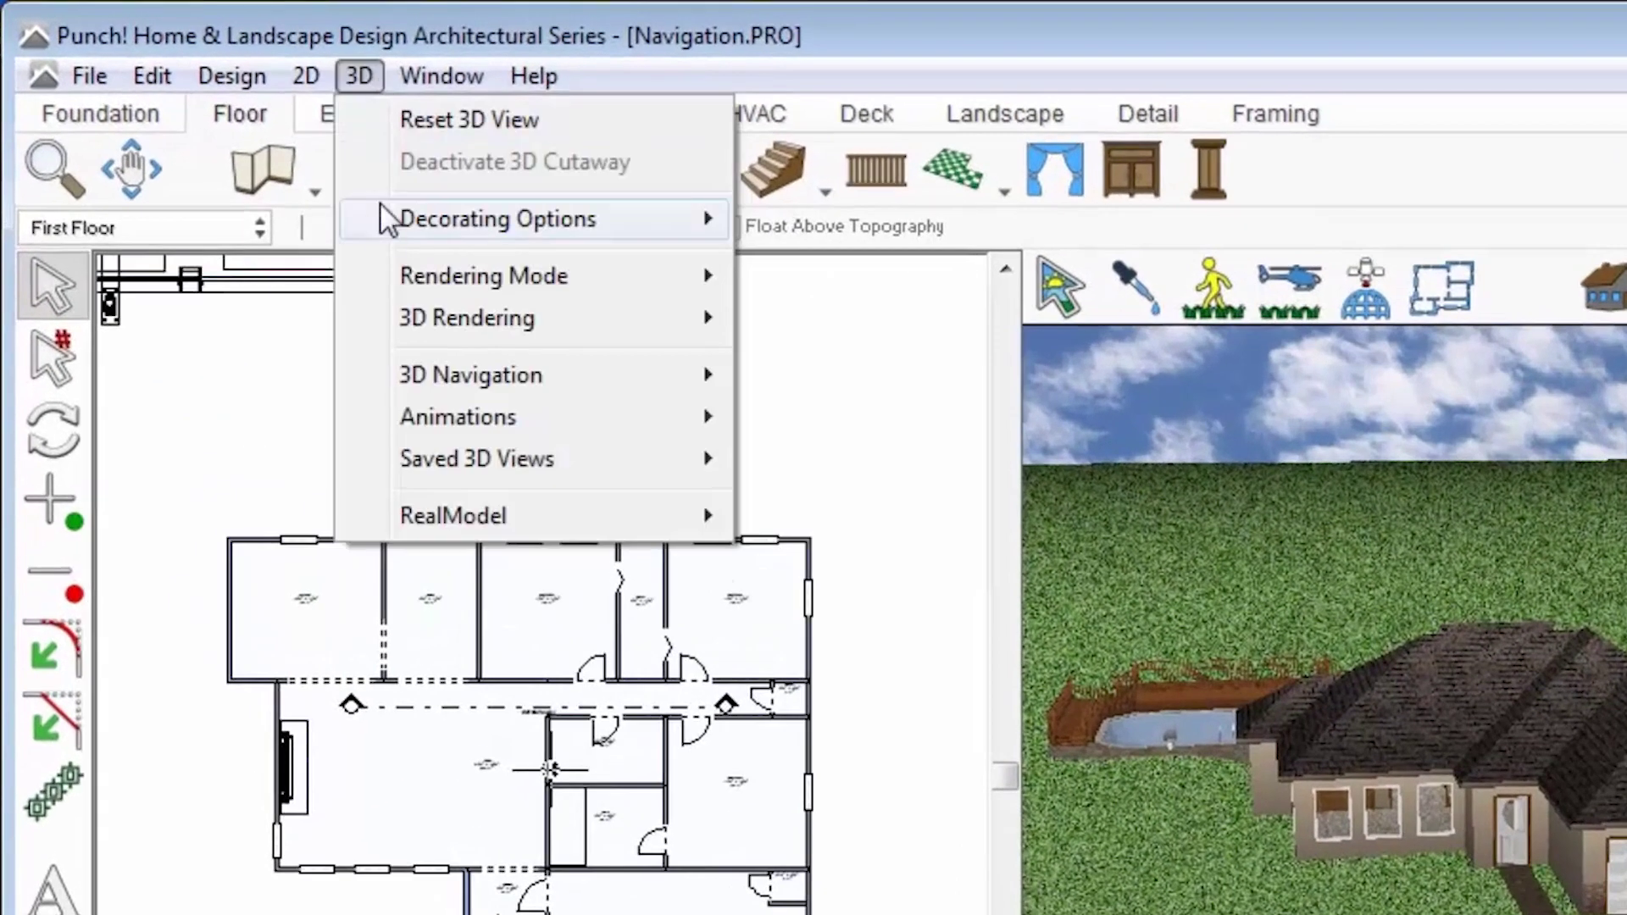
pyautogui.moveTo(396, 276)
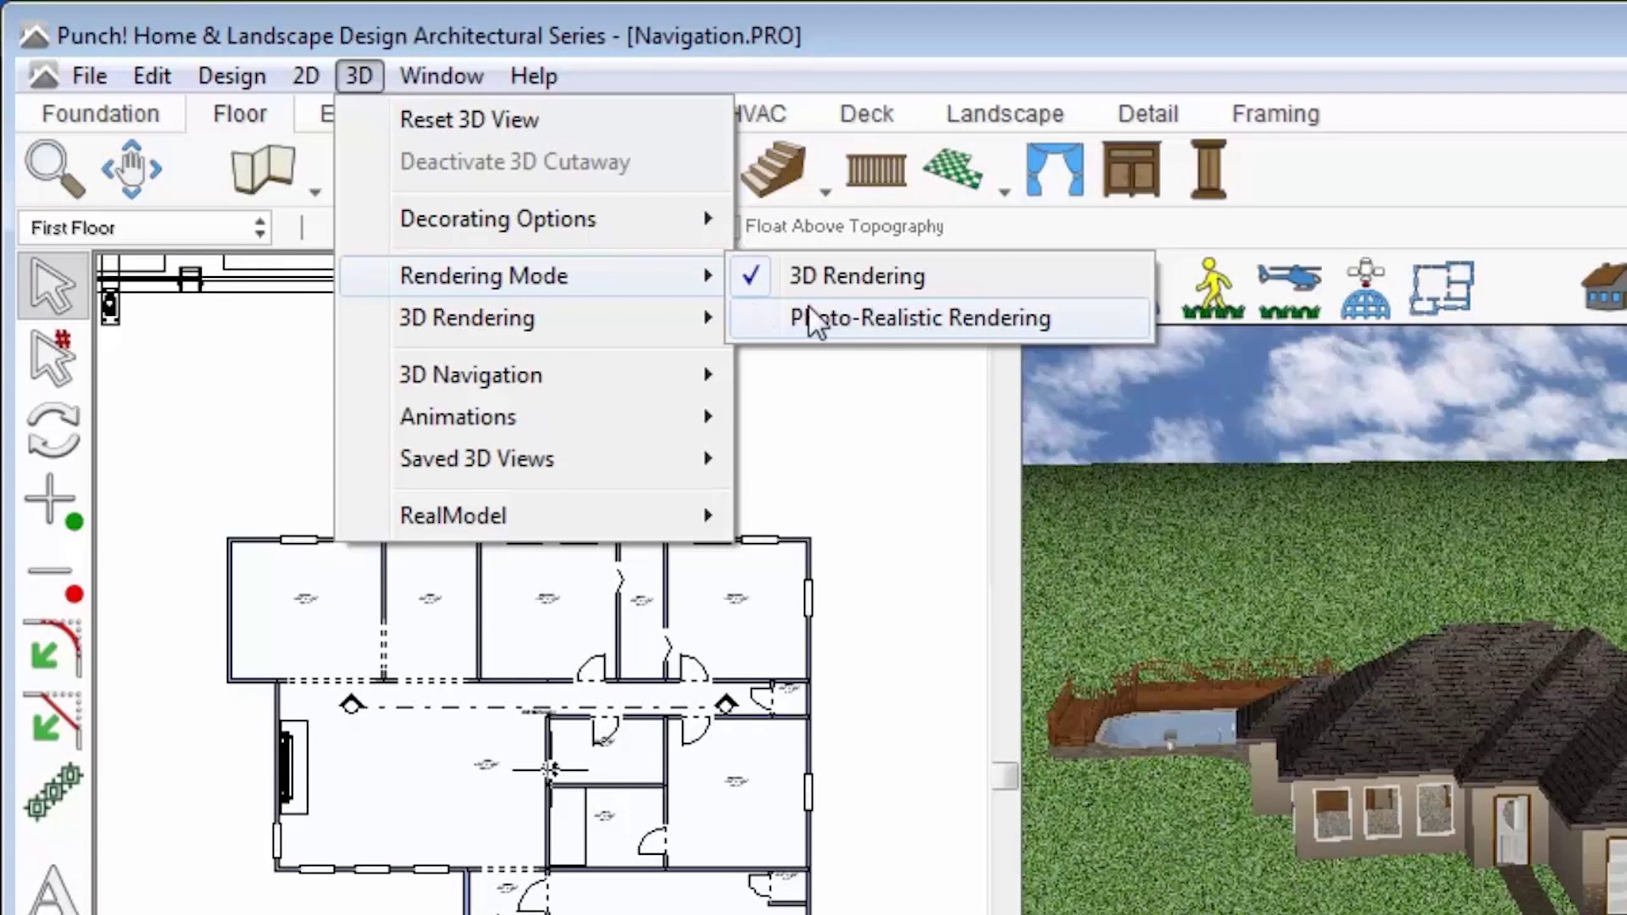
pyautogui.click(874, 317)
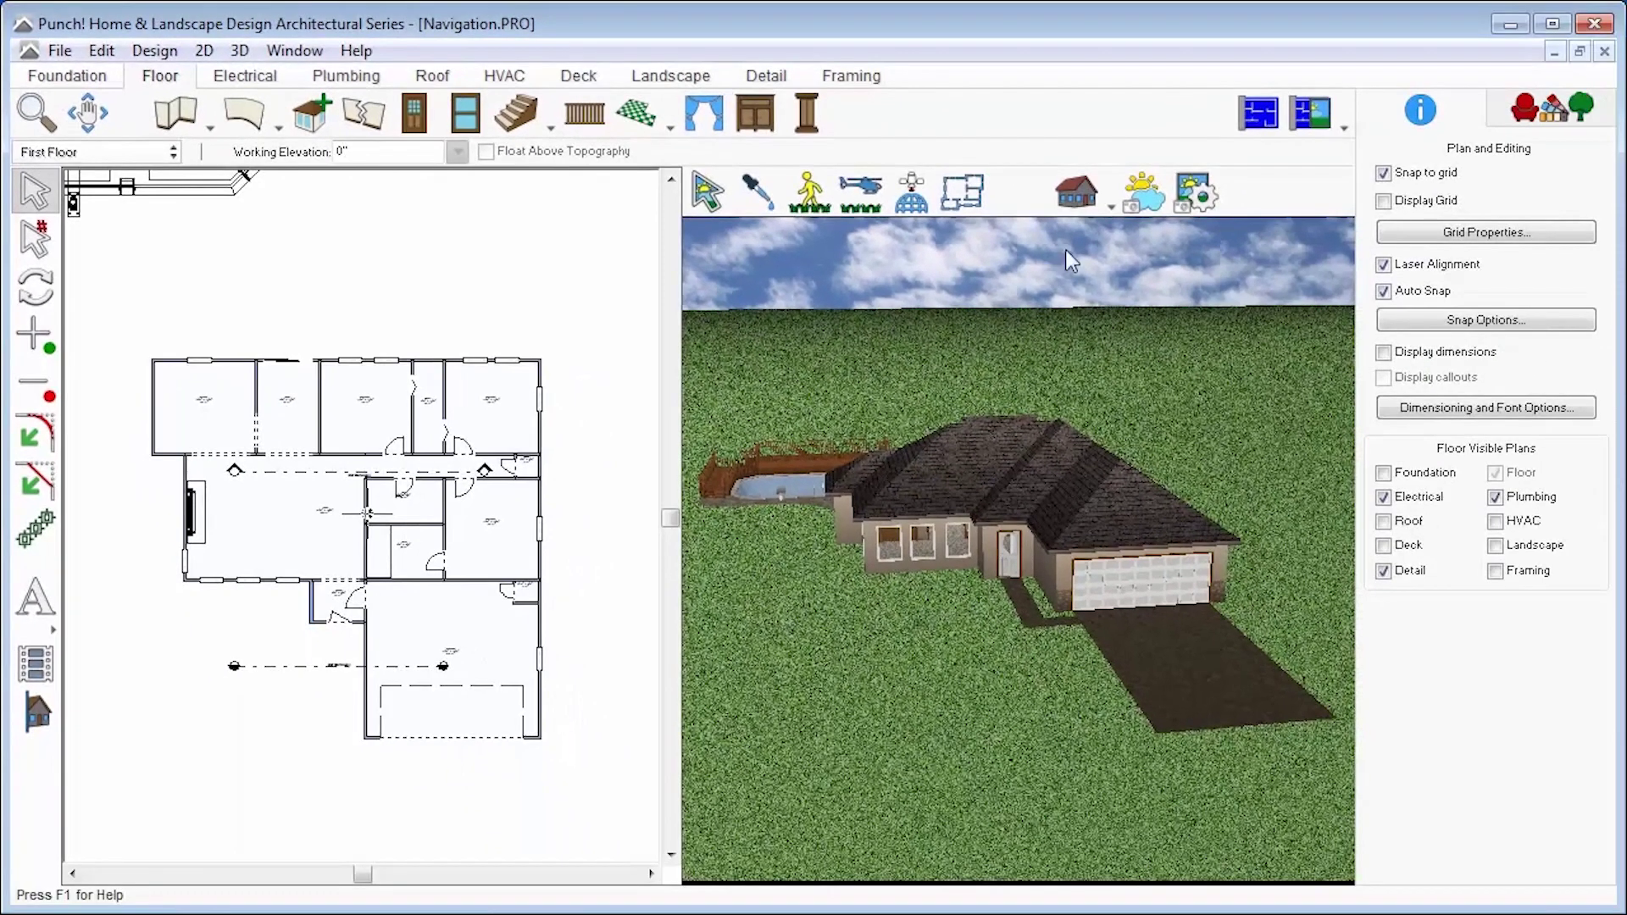
pyautogui.click(1184, 210)
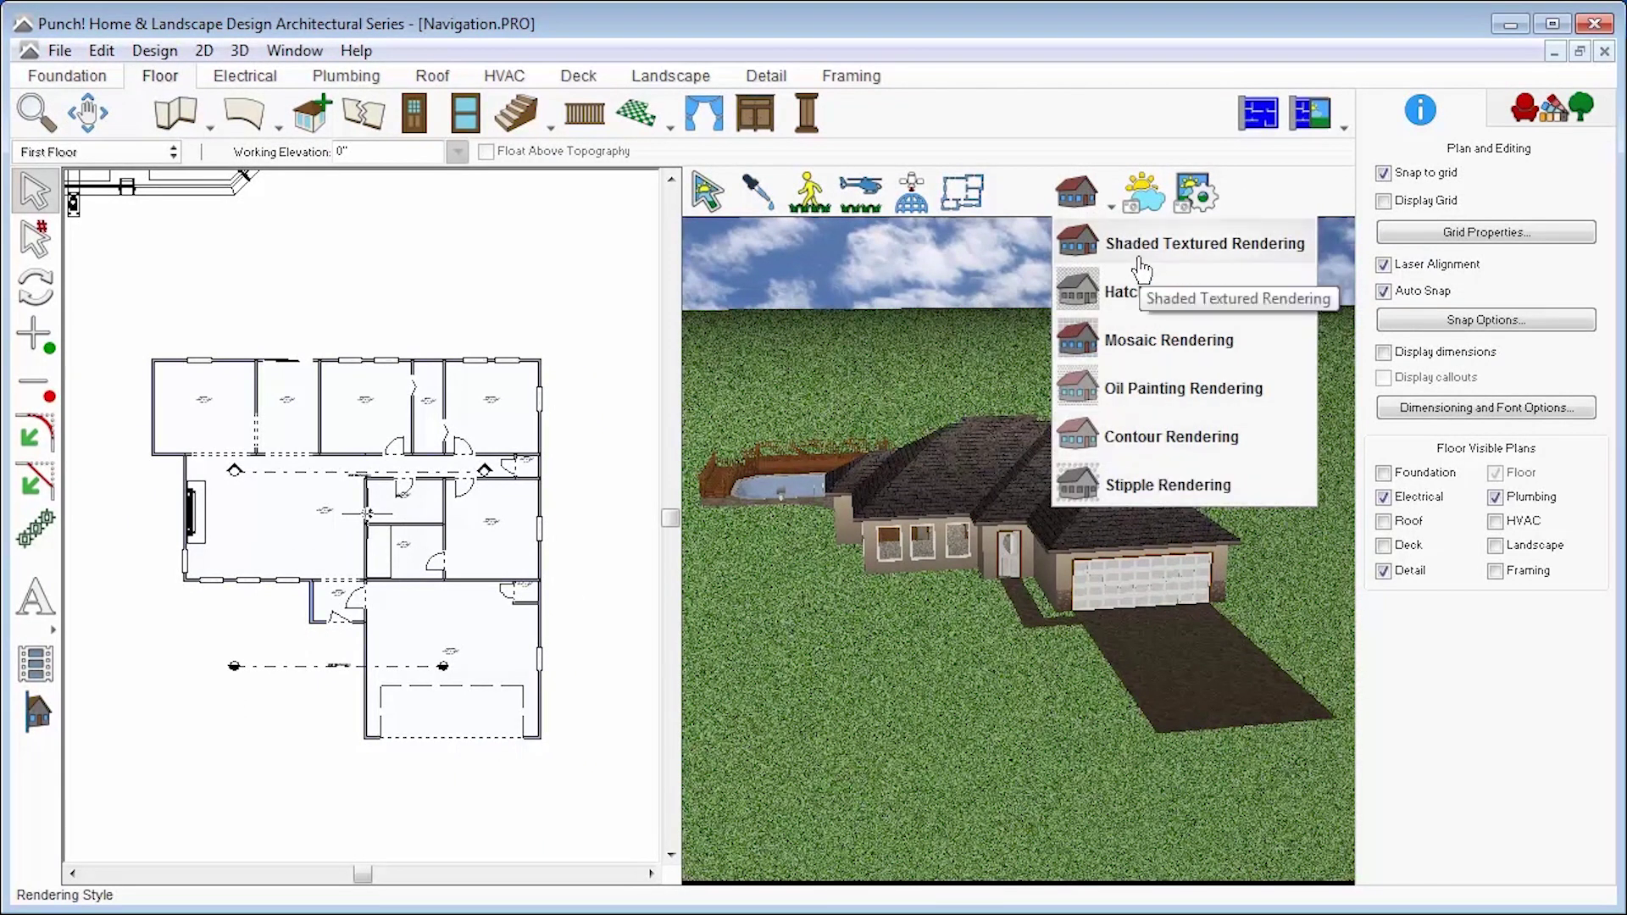
pyautogui.click(1110, 205)
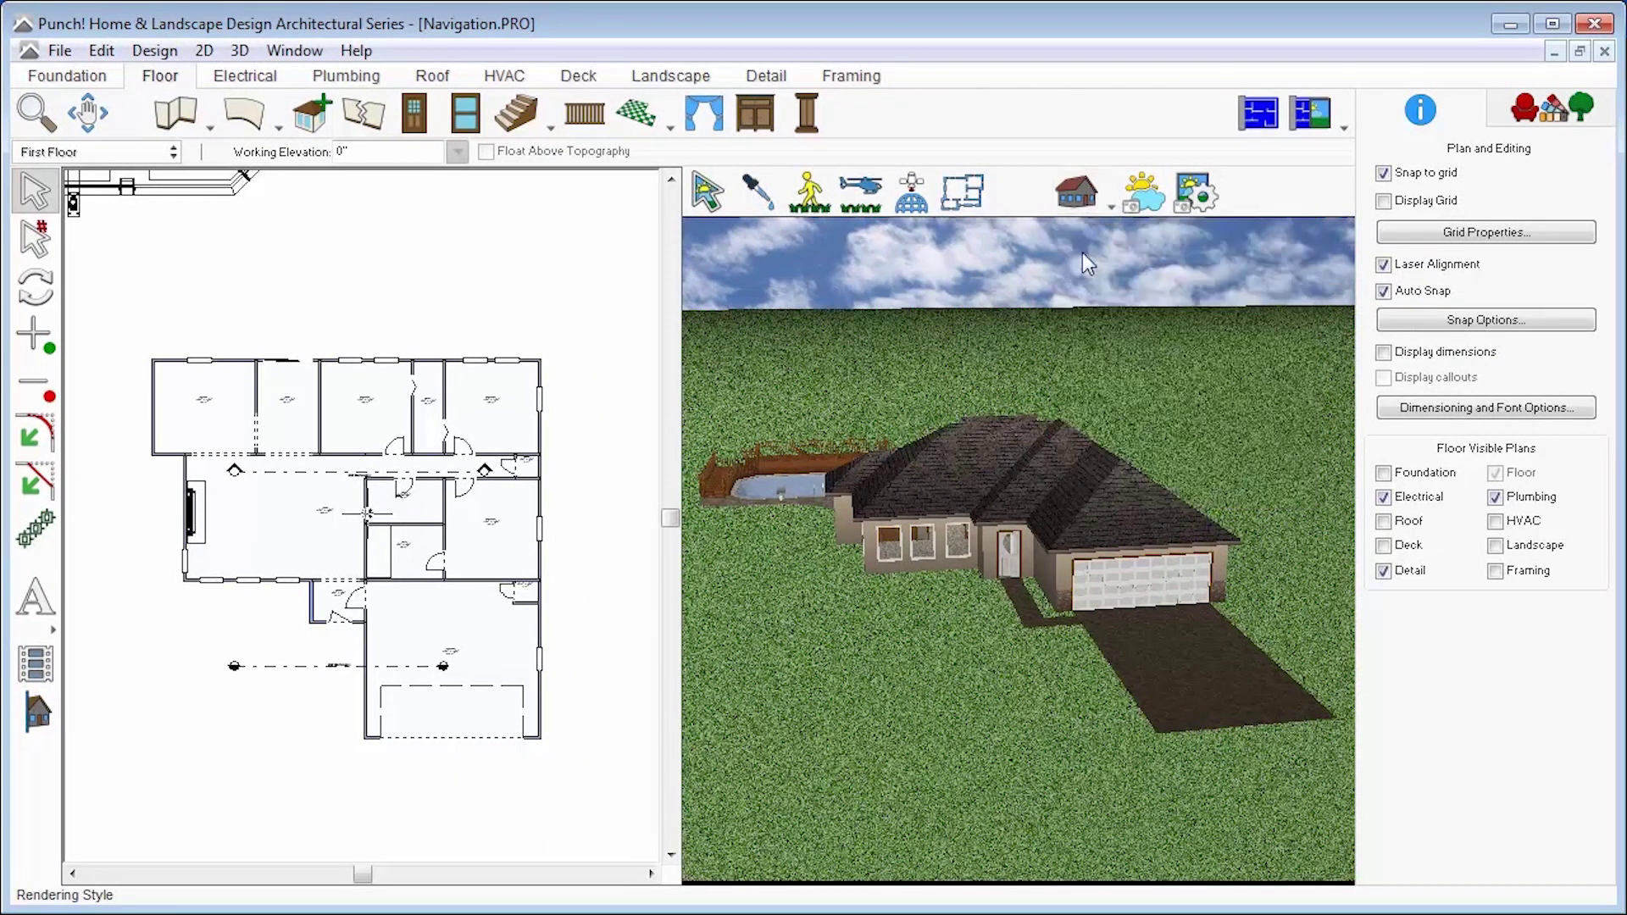
# Step: Enter the walking view inside the Living room and set the rendering mode to 3D Rendering
pyautogui.click(823, 212)
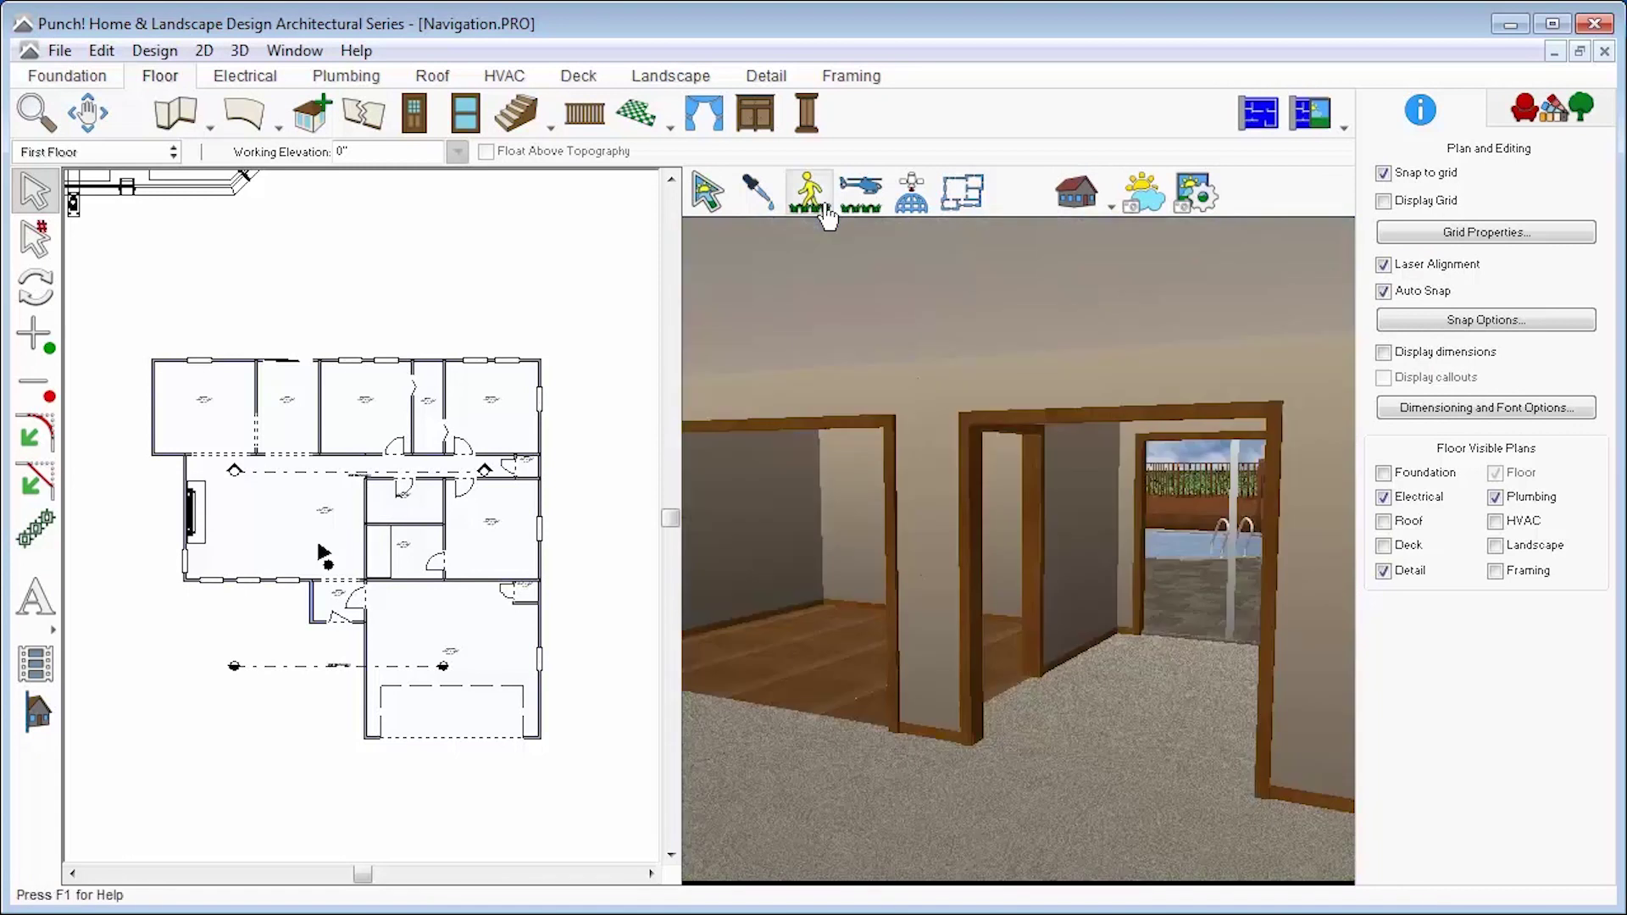
pyautogui.click(240, 50)
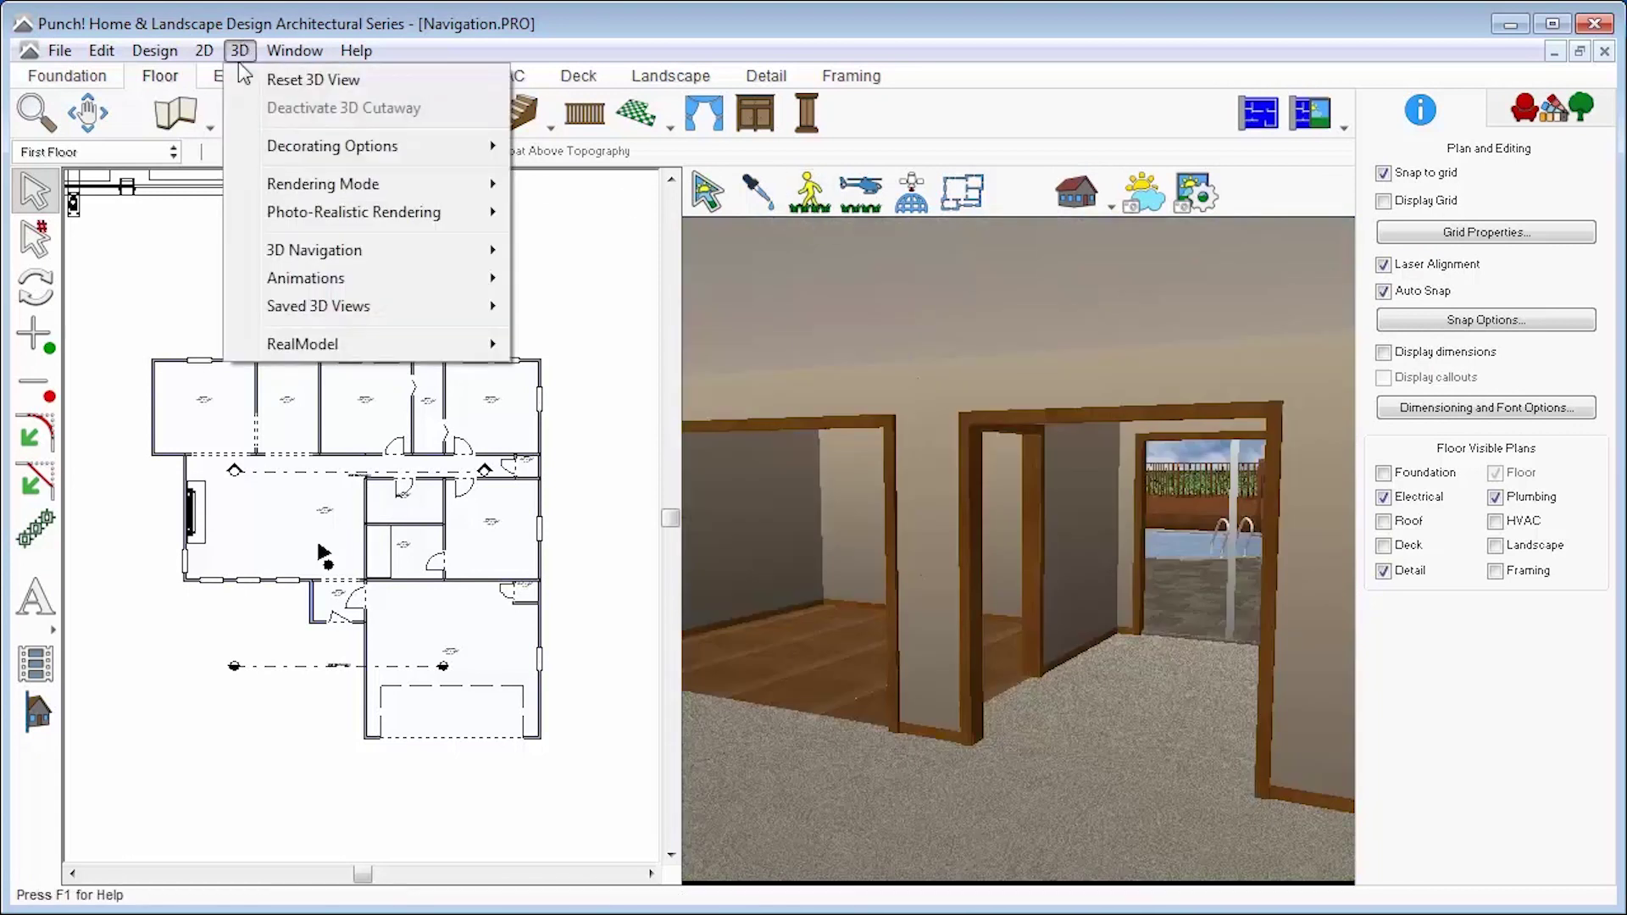
pyautogui.moveTo(409, 189)
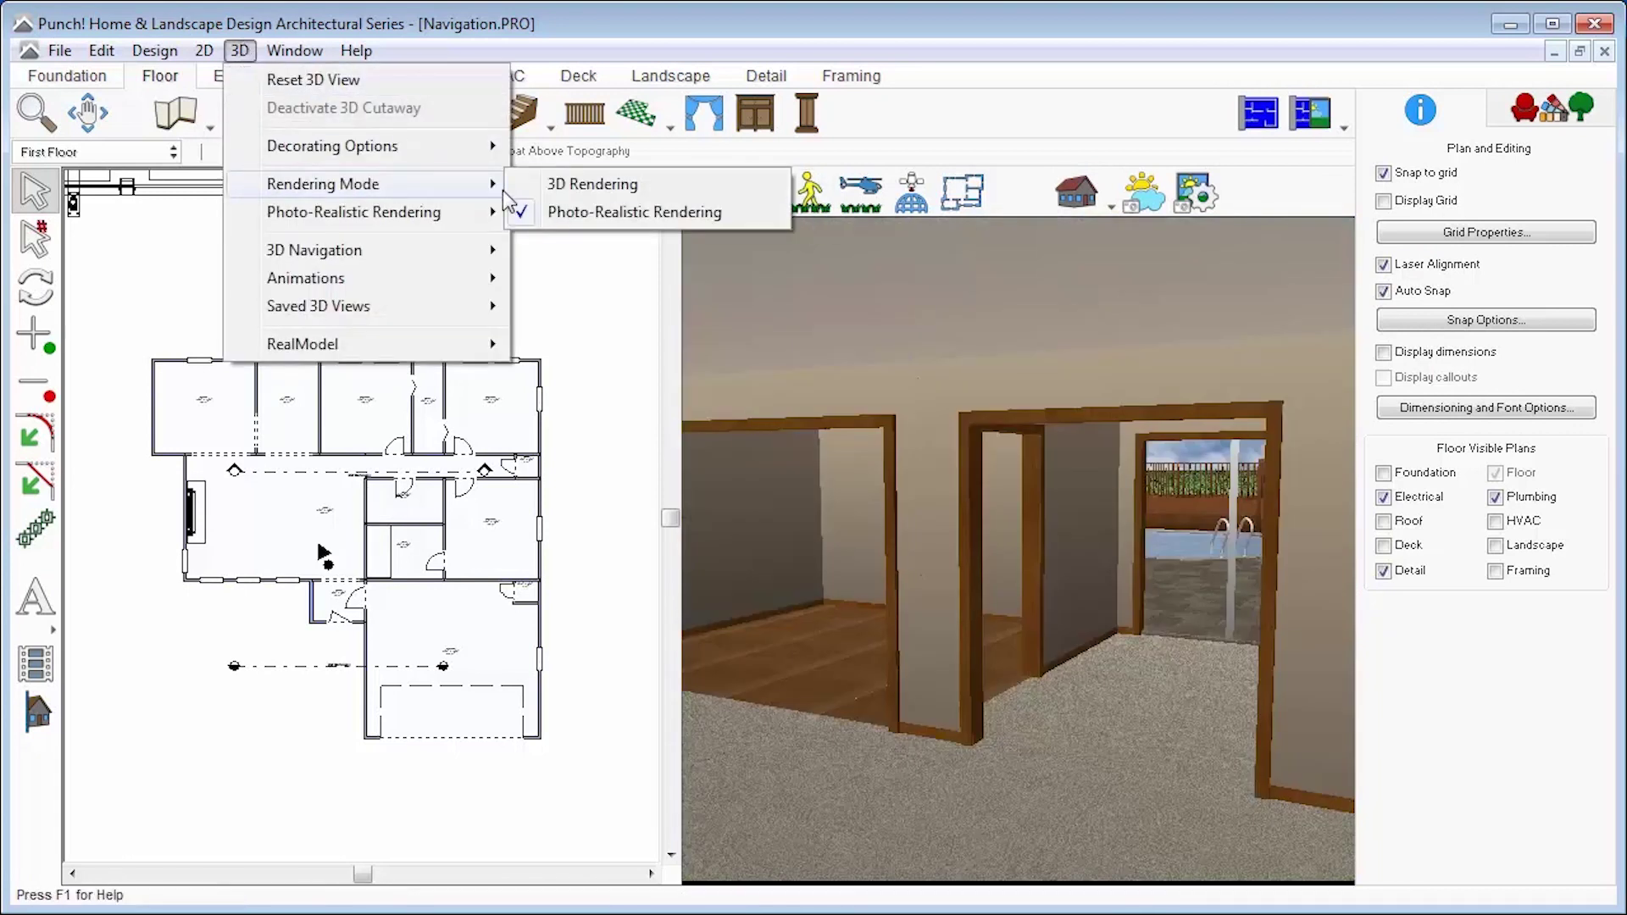
pyautogui.click(588, 185)
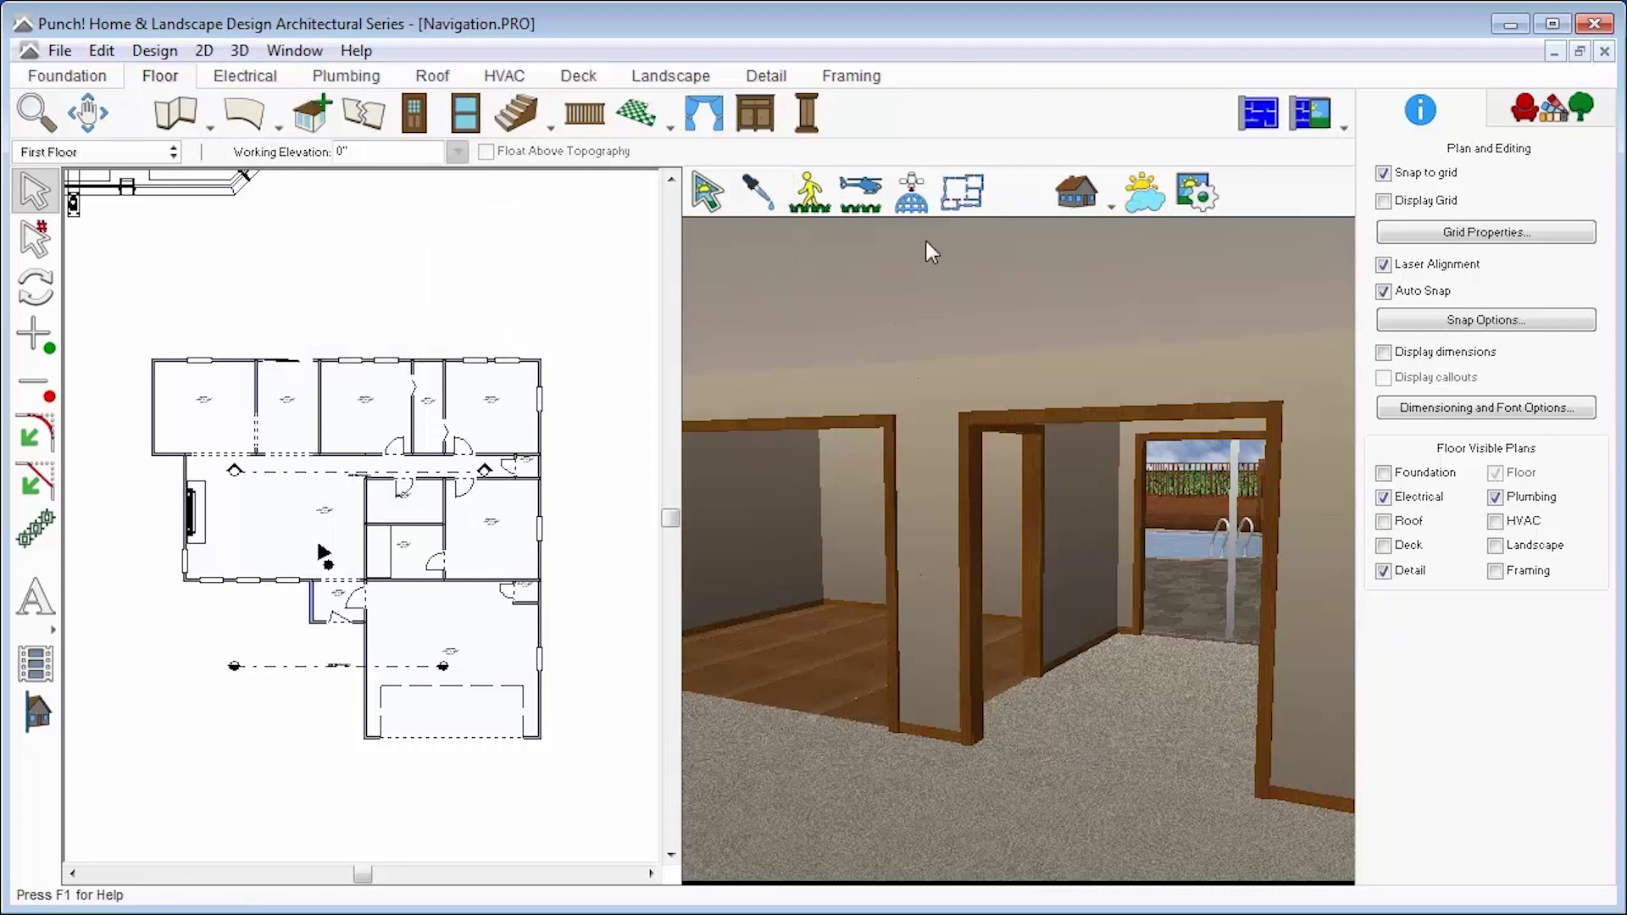
# Step: Try ClearView Rendering on the interior view and restore Shaded Textured Rendering
pyautogui.click(1076, 194)
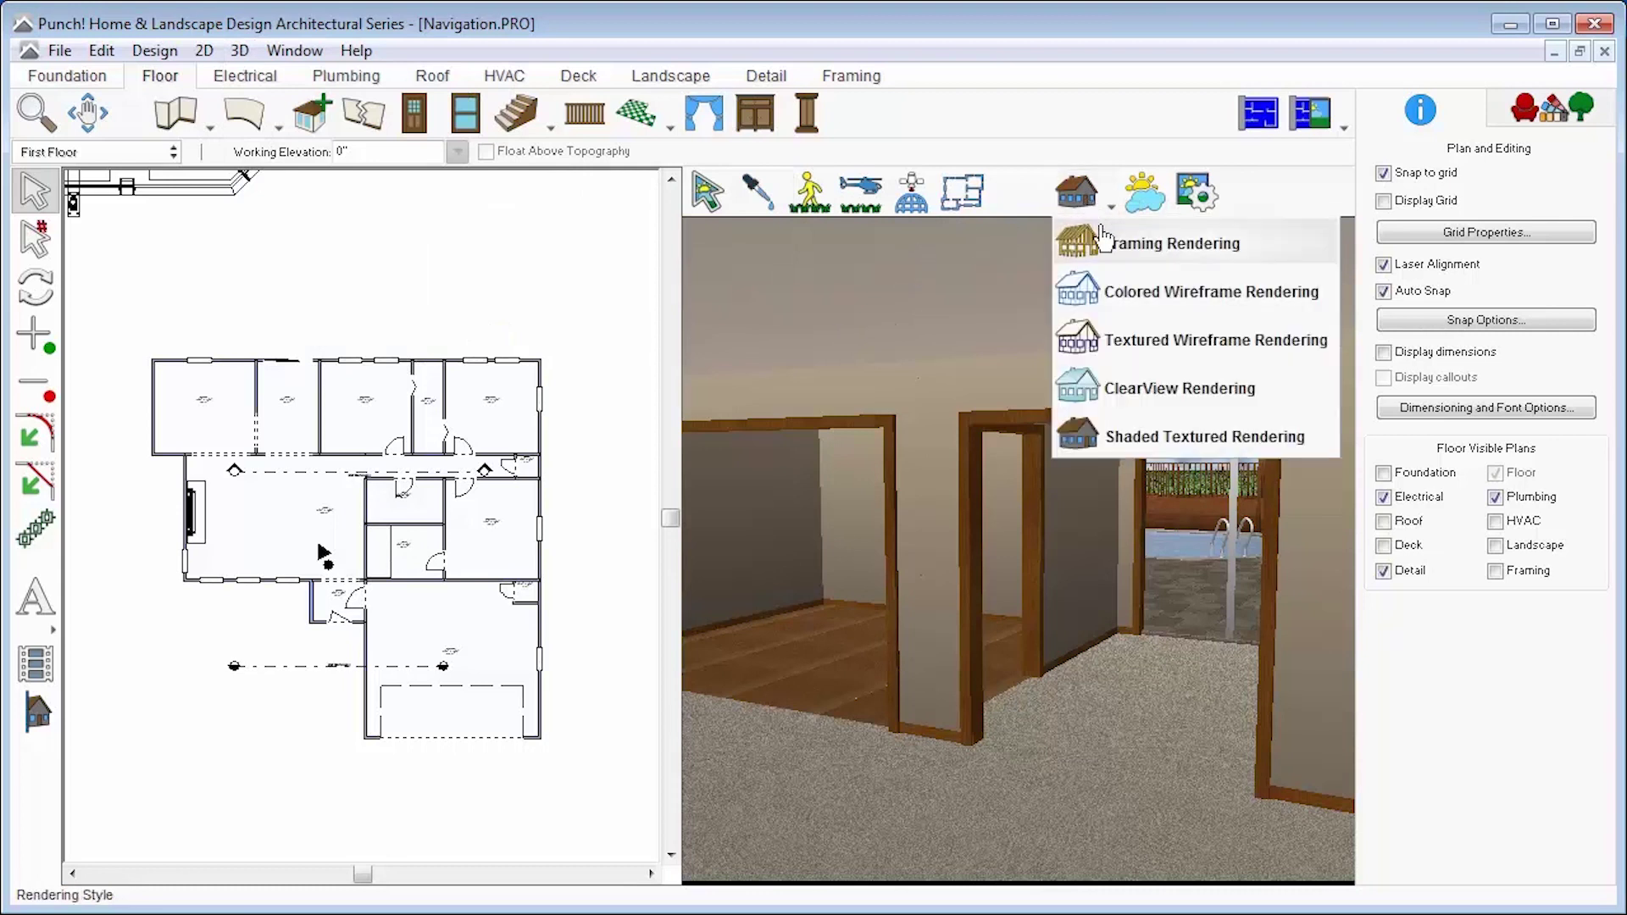
pyautogui.click(1133, 379)
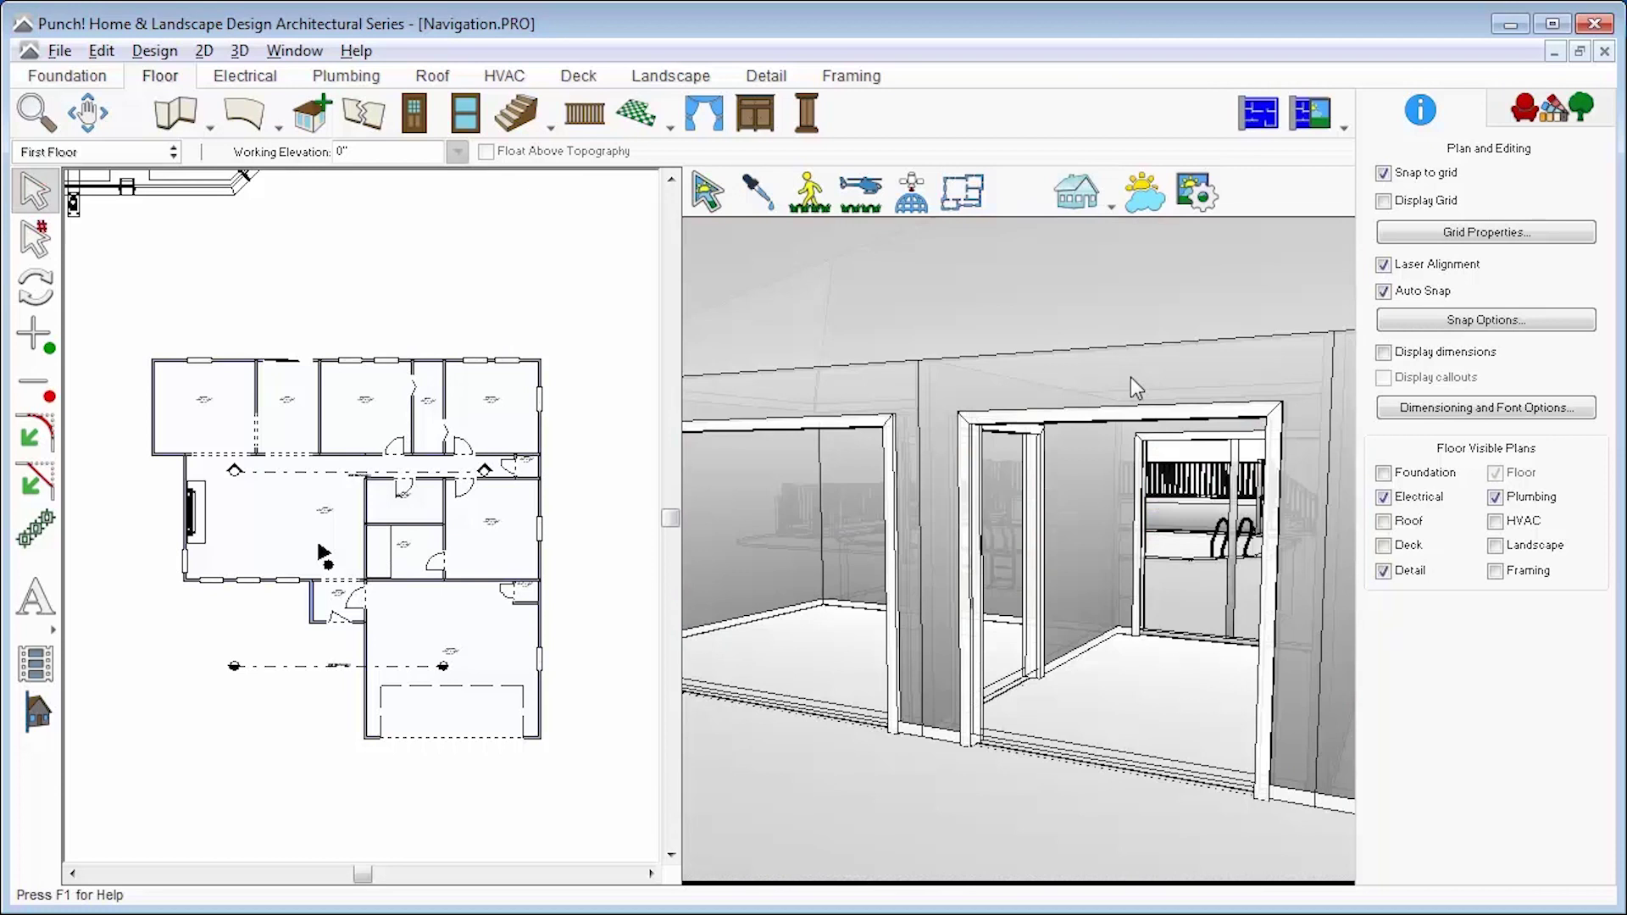
pyautogui.click(1095, 210)
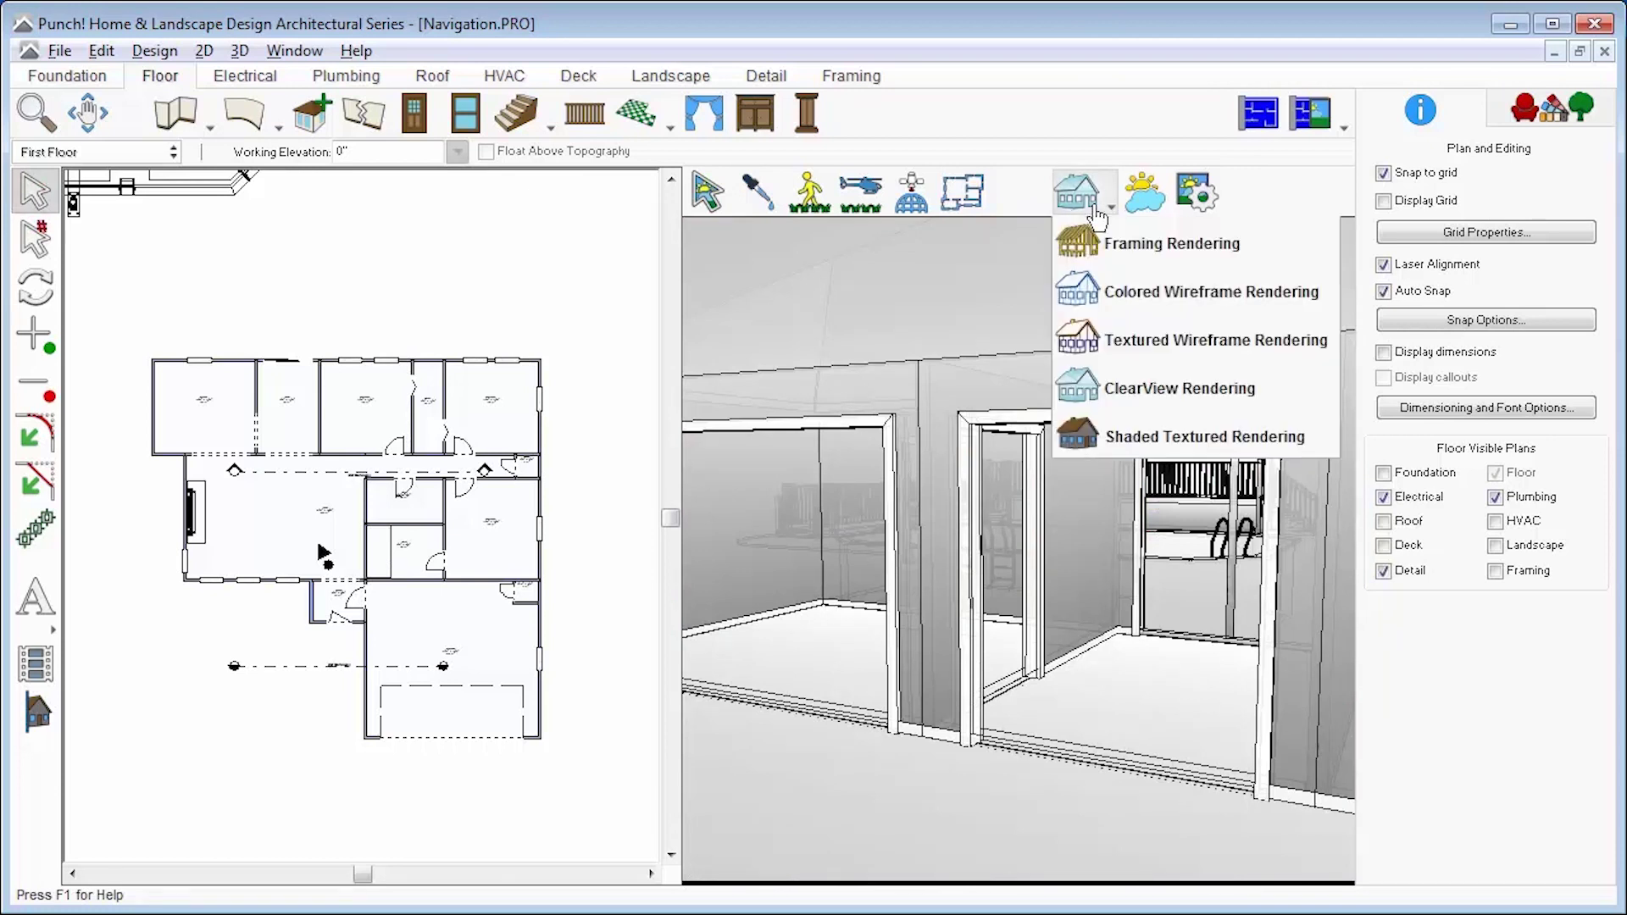
pyautogui.click(1150, 443)
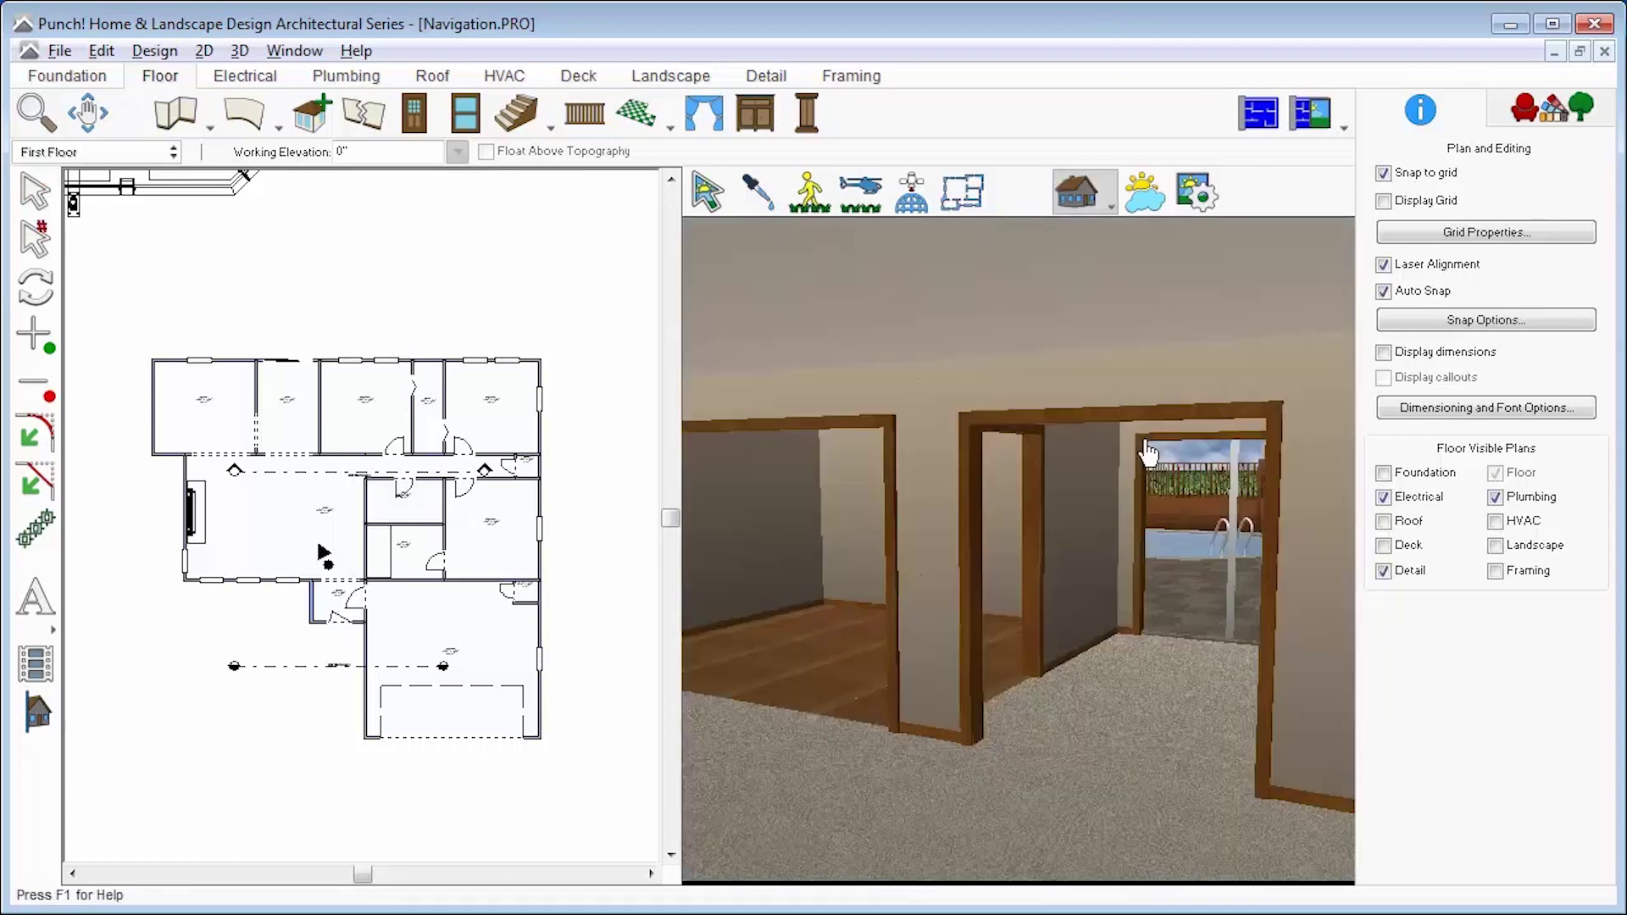
# Step: Review the Lighting, Visible 3D Elements, and Navigation & Render Quality settings in the design options, and close them without saving
pyautogui.click(1144, 193)
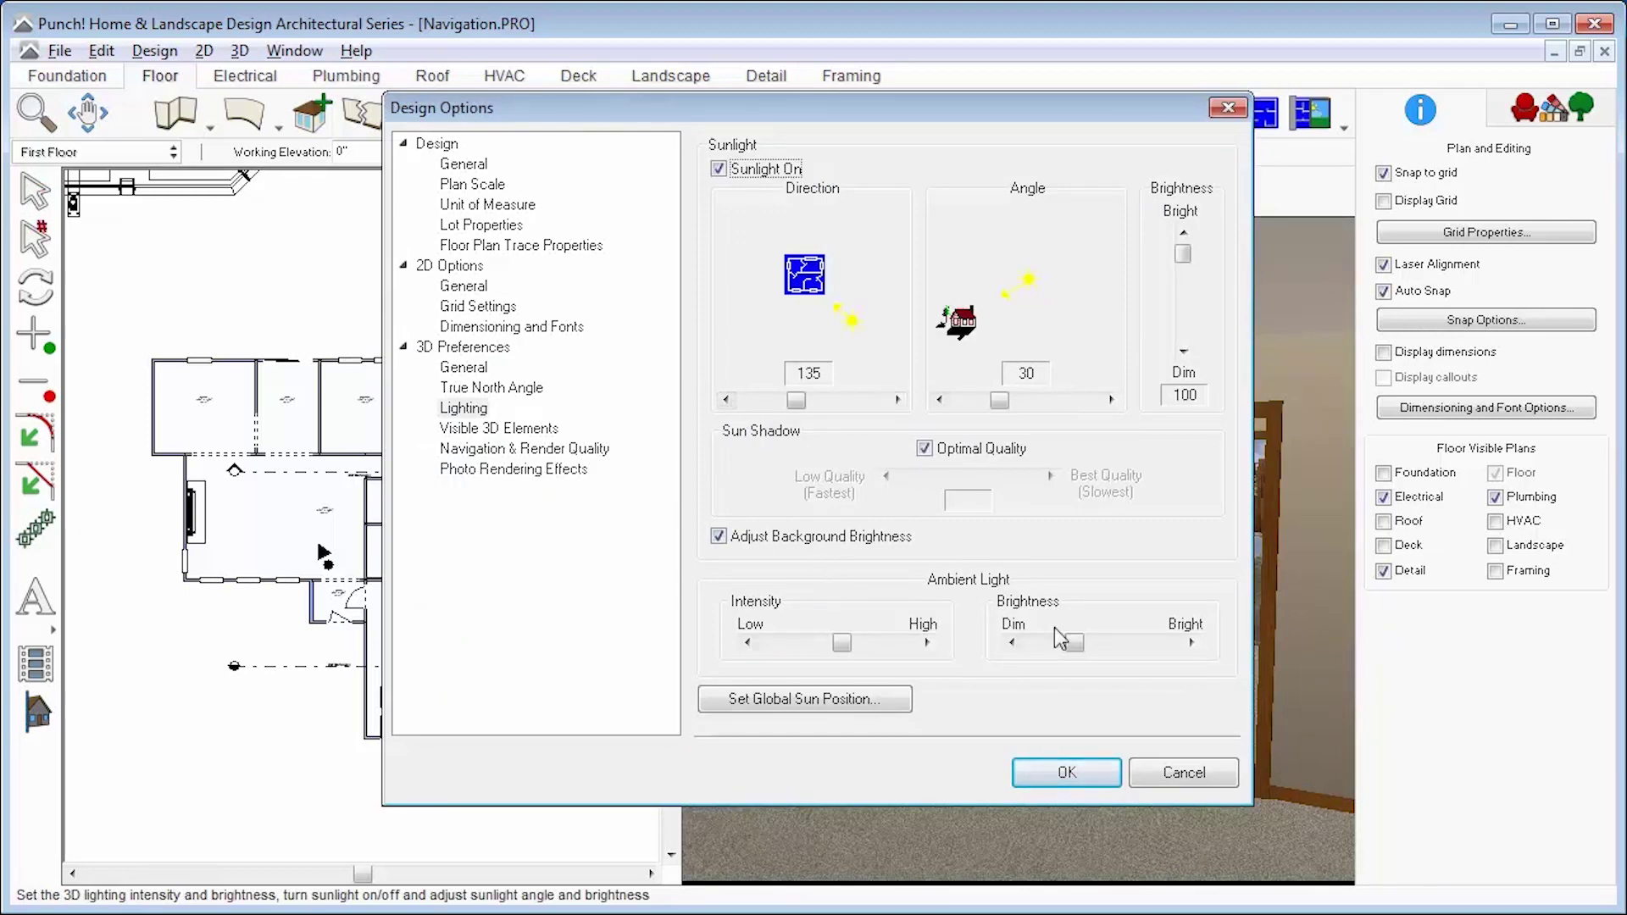
pyautogui.click(1150, 776)
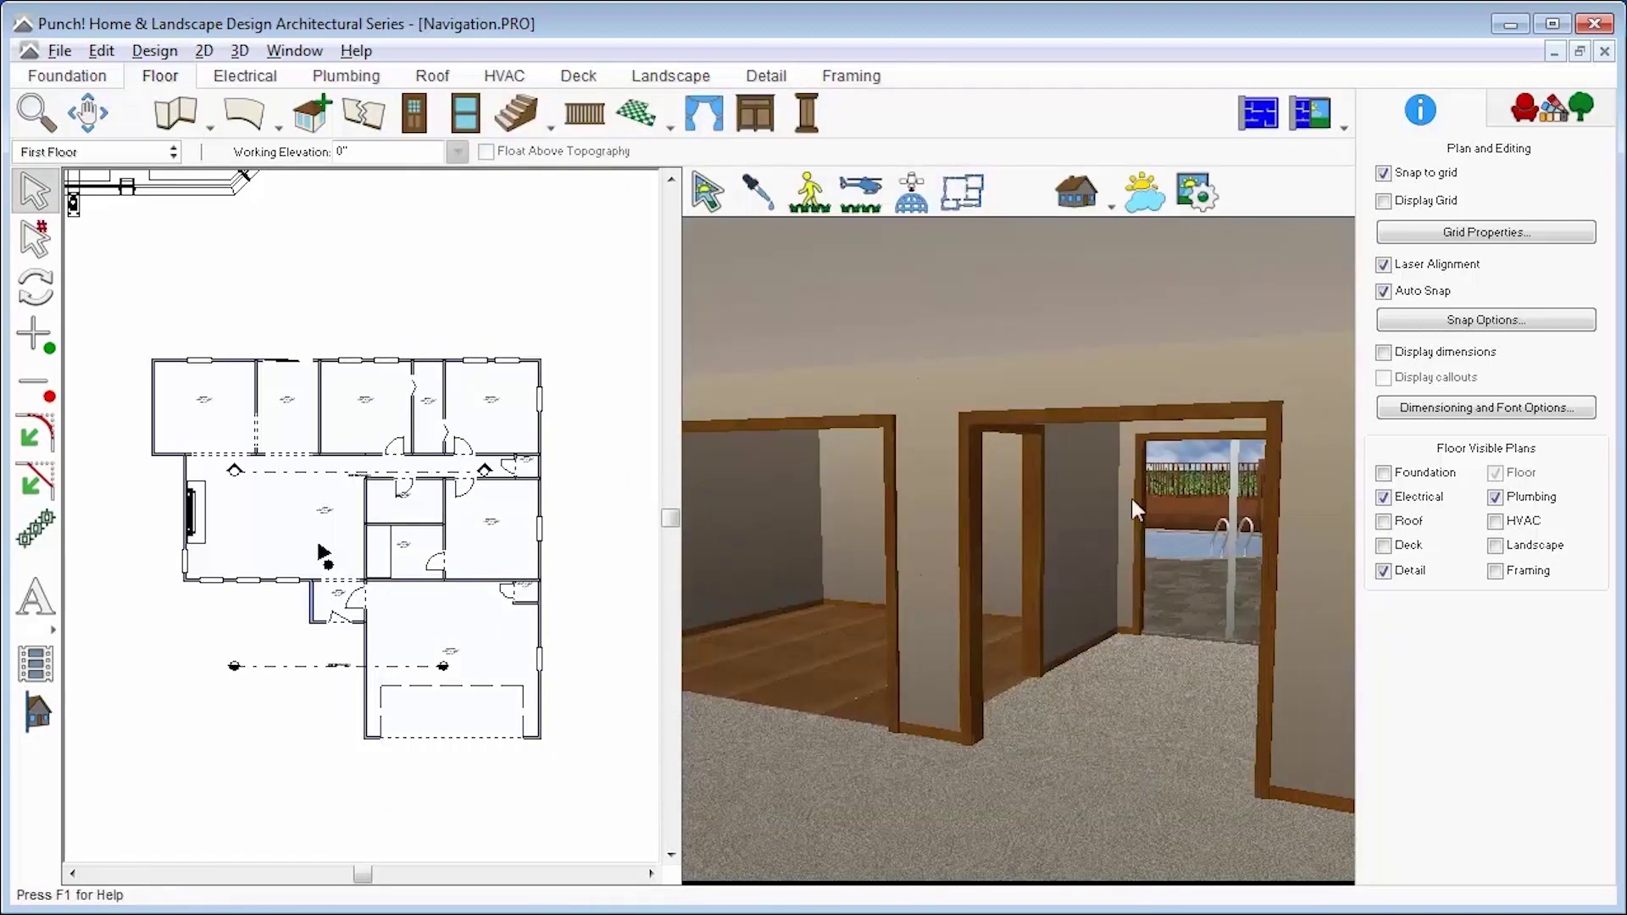
pyautogui.click(1195, 194)
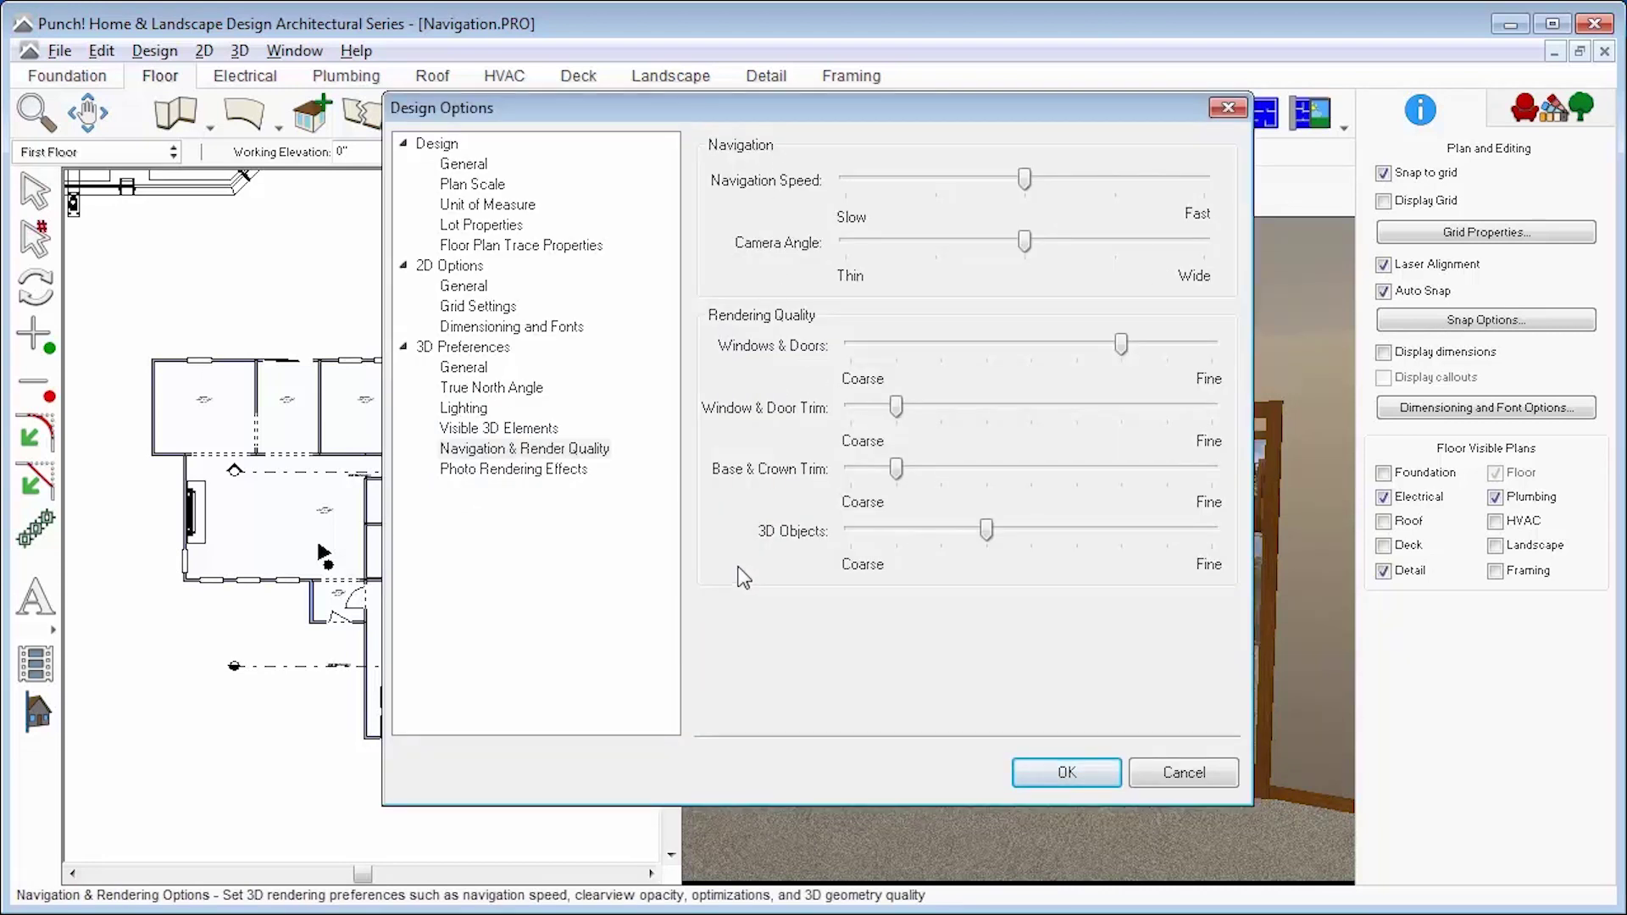
pyautogui.click(507, 428)
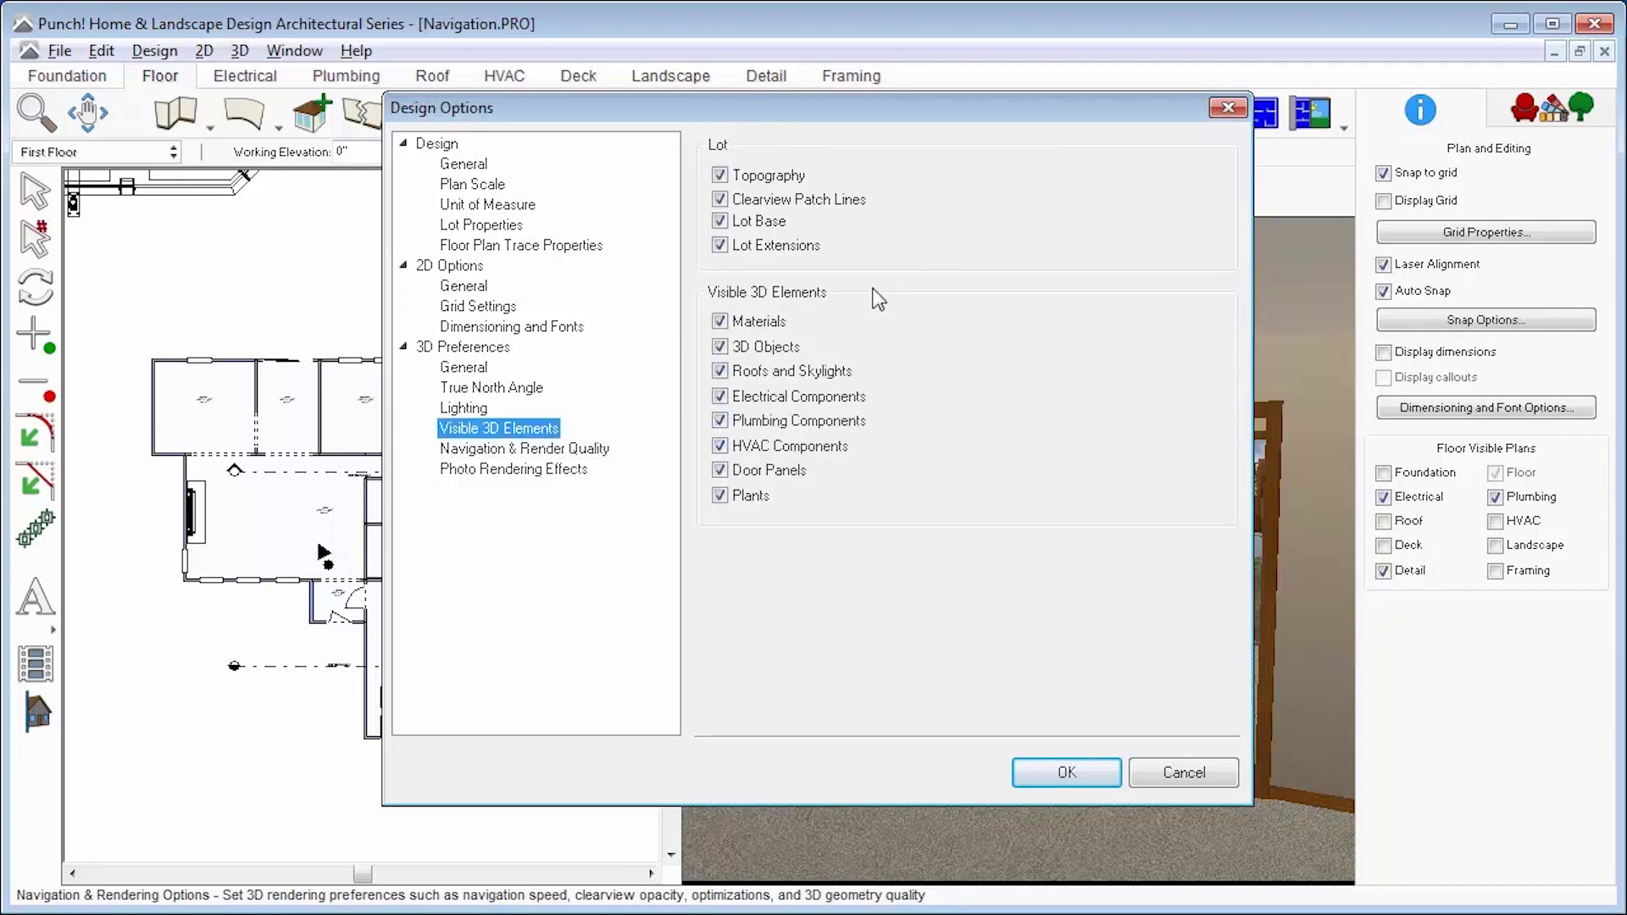
pyautogui.click(603, 449)
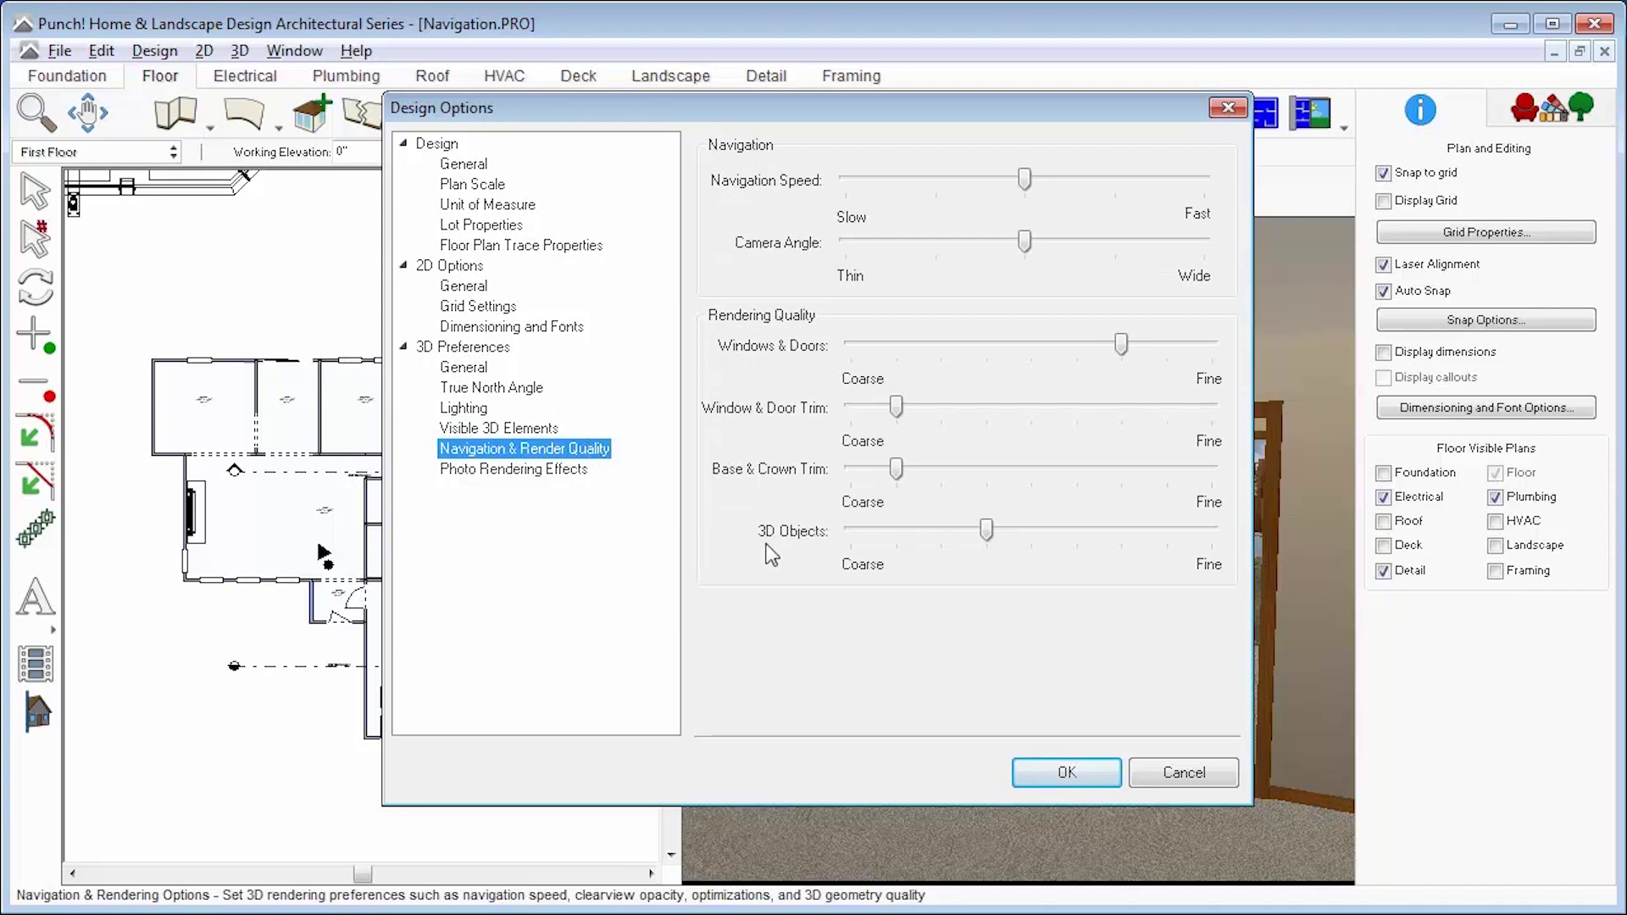
pyautogui.click(1175, 773)
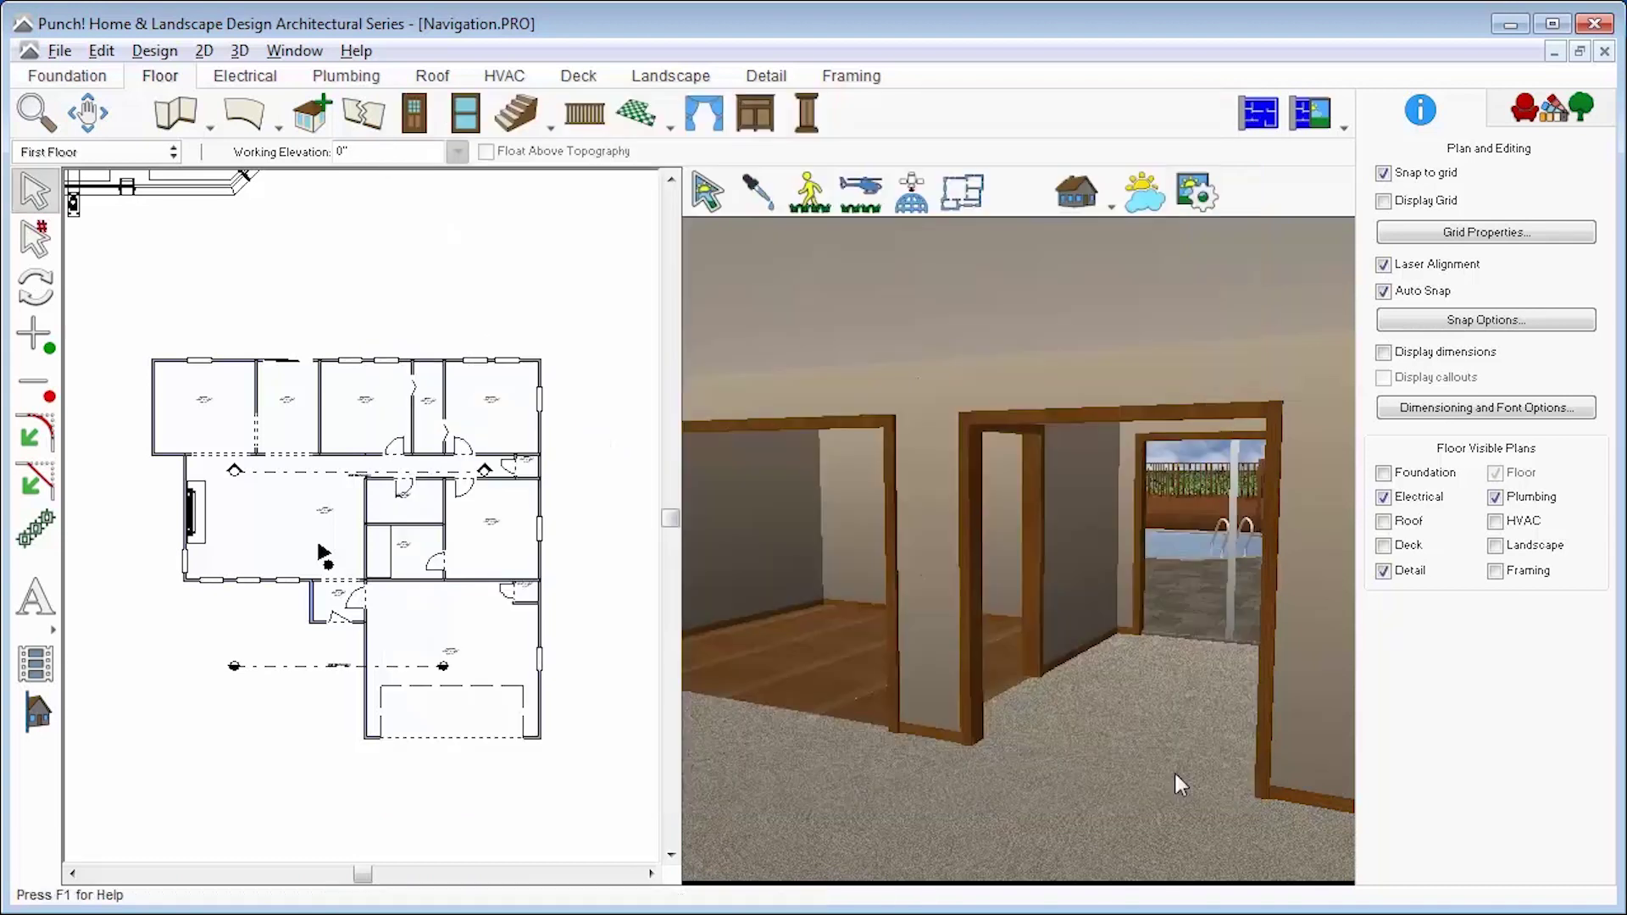
# Step: Switch to the Full 3D View and orbit the whole house exterior from the air toward its front
pyautogui.click(1344, 128)
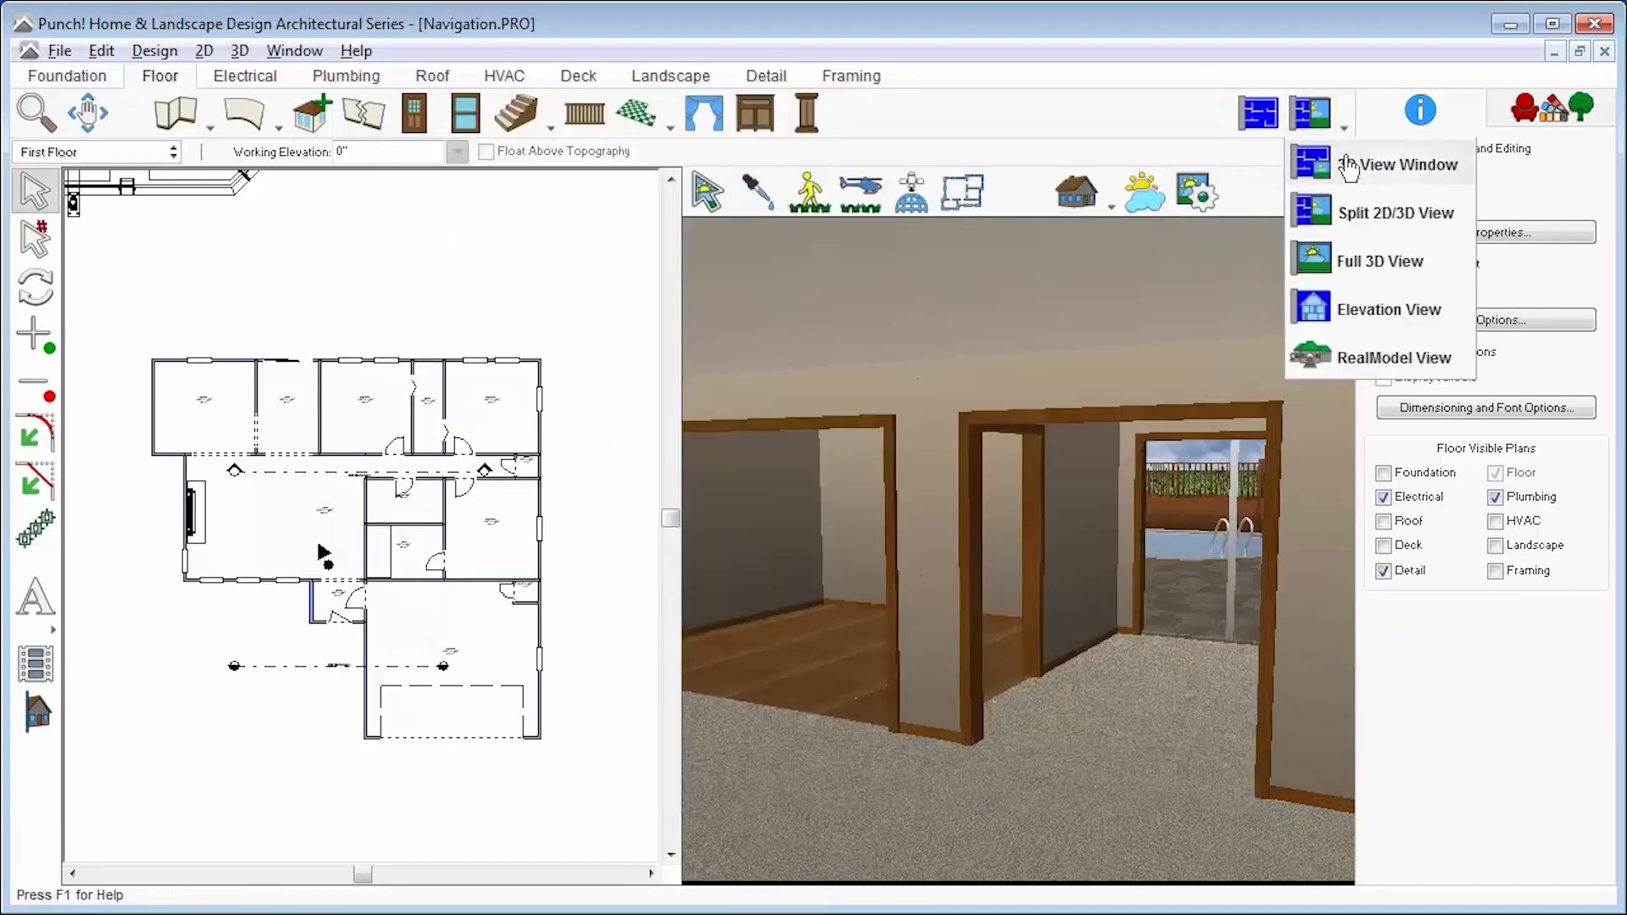
pyautogui.click(1348, 258)
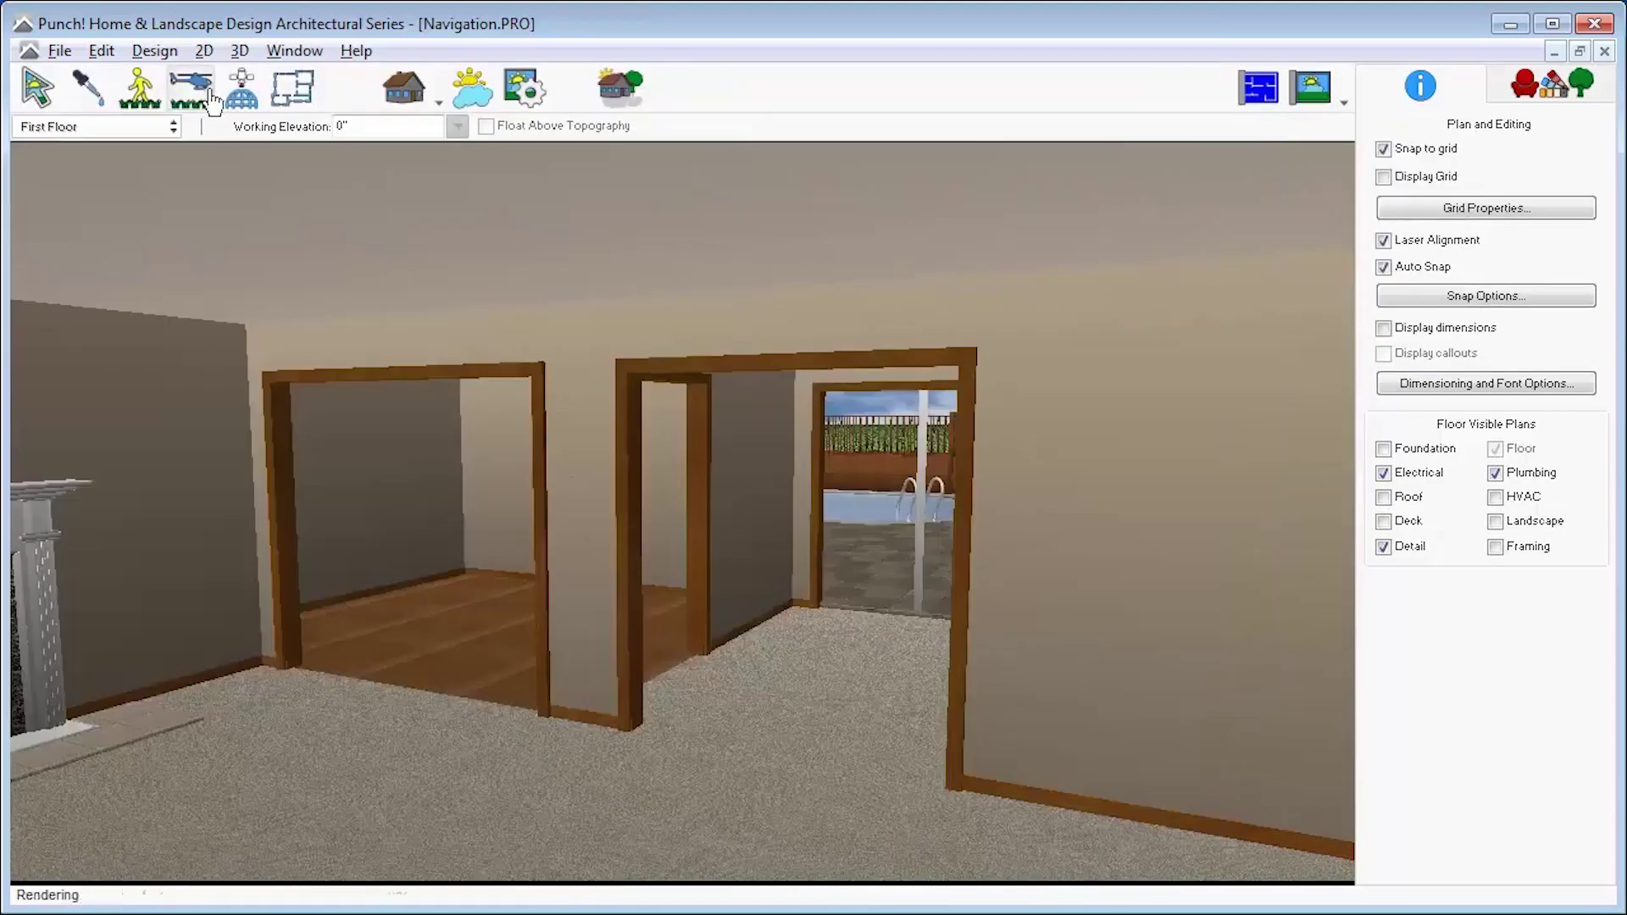
pyautogui.click(242, 87)
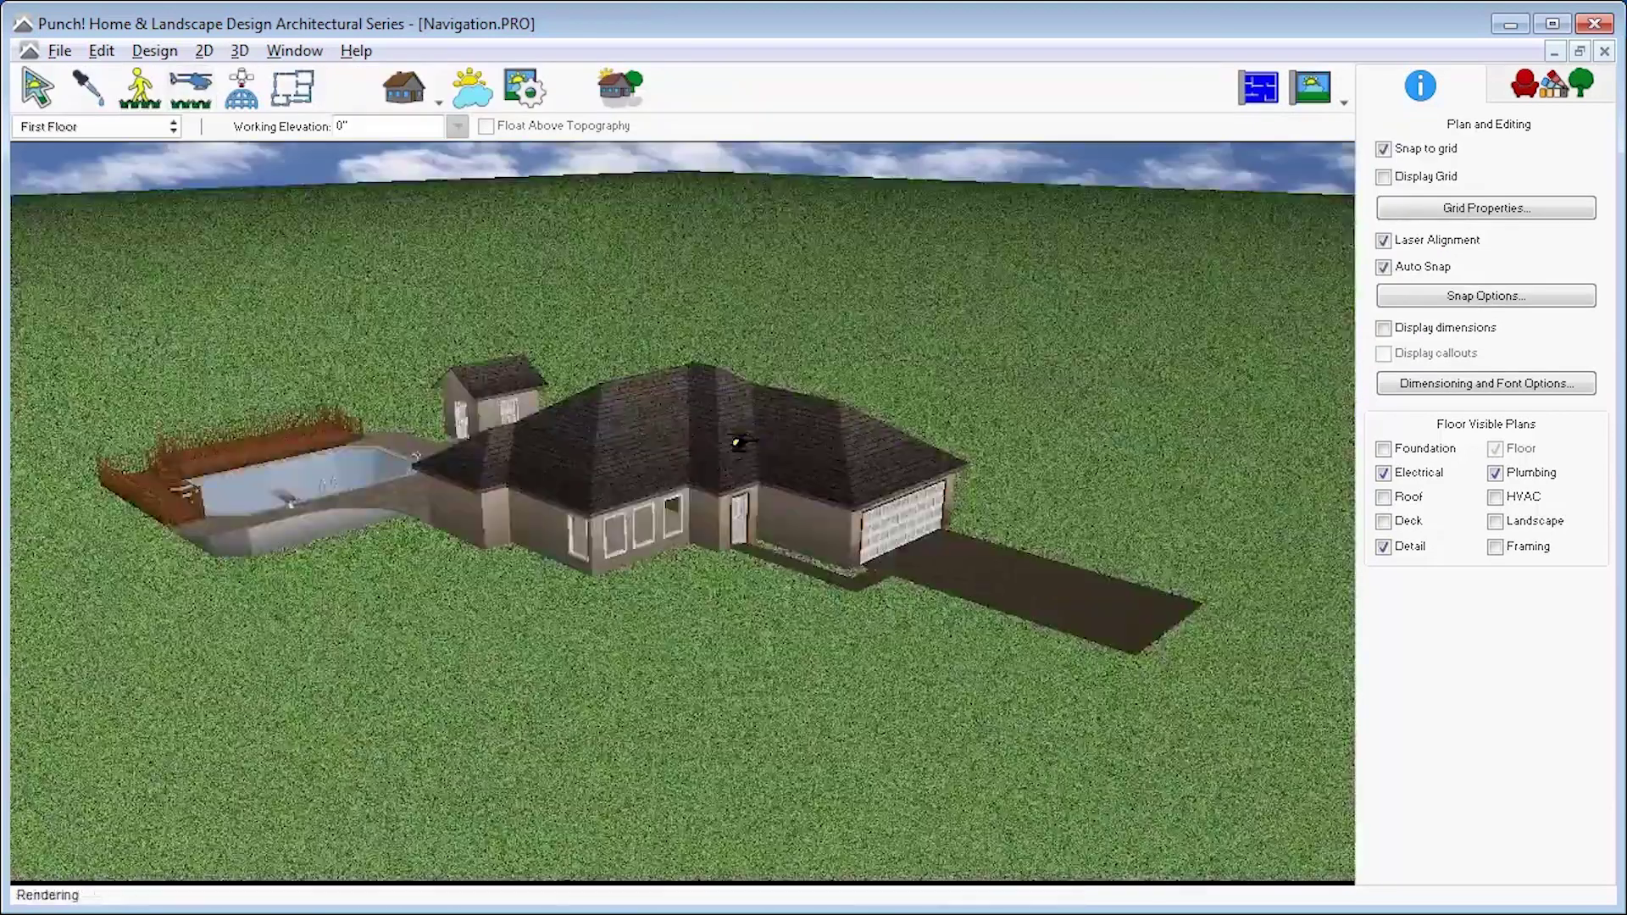
pyautogui.moveTo(736, 442); pyautogui.dragTo(698, 431)
pyautogui.moveTo(958, 534); pyautogui.dragTo(897, 523)
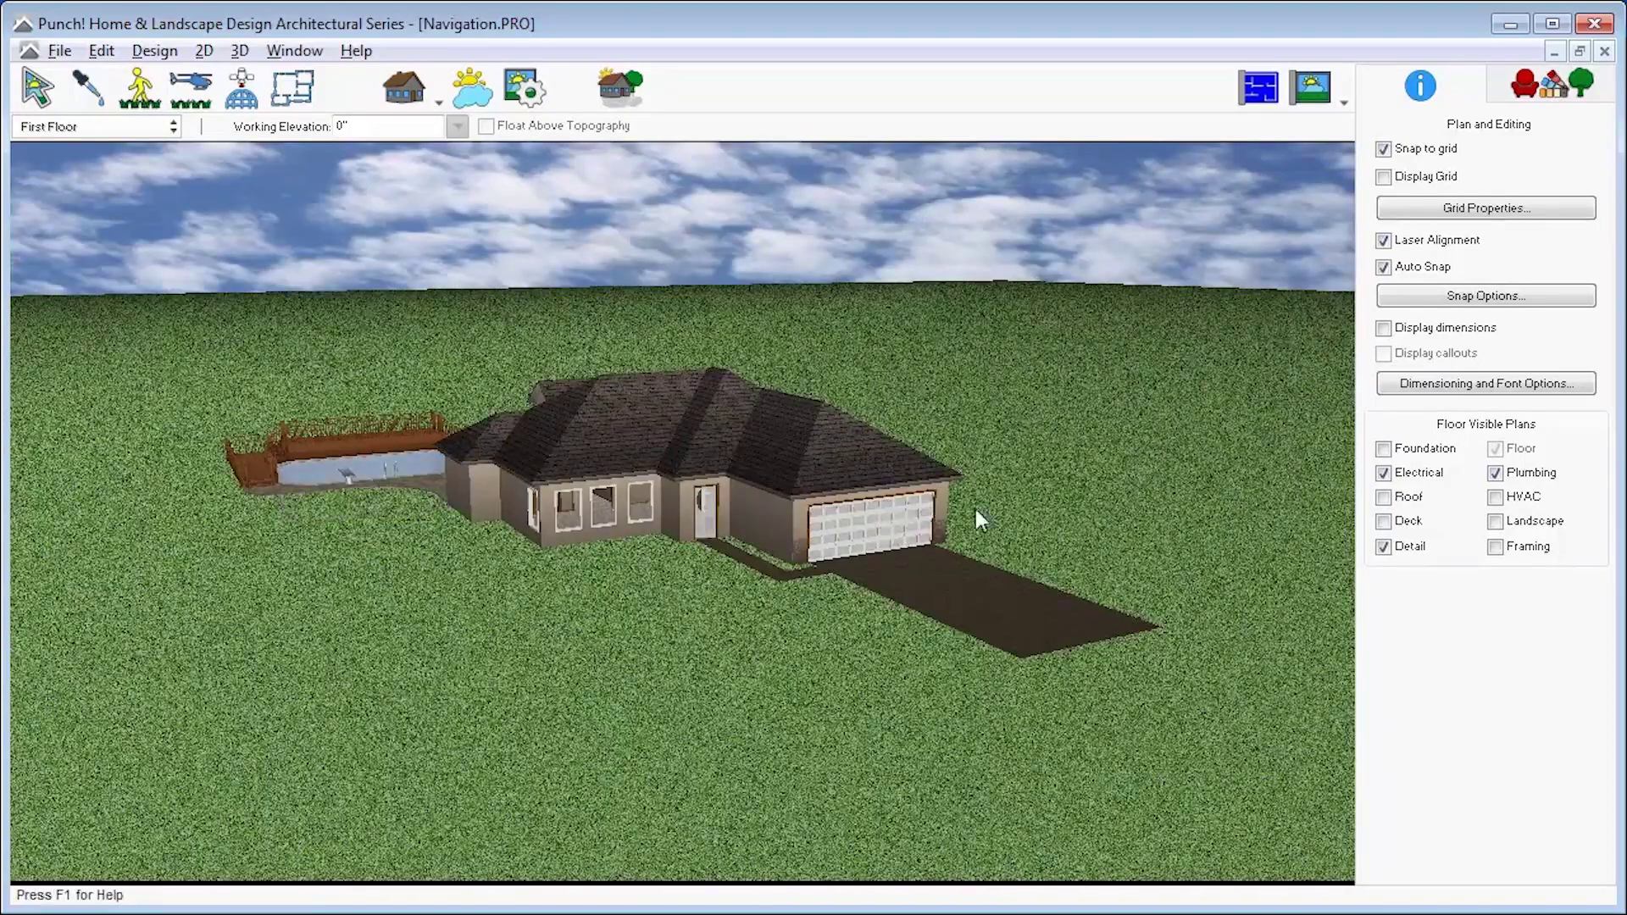
# Step: Switch to the Elevation View and review the house's front, back and left elevations
pyautogui.click(1344, 102)
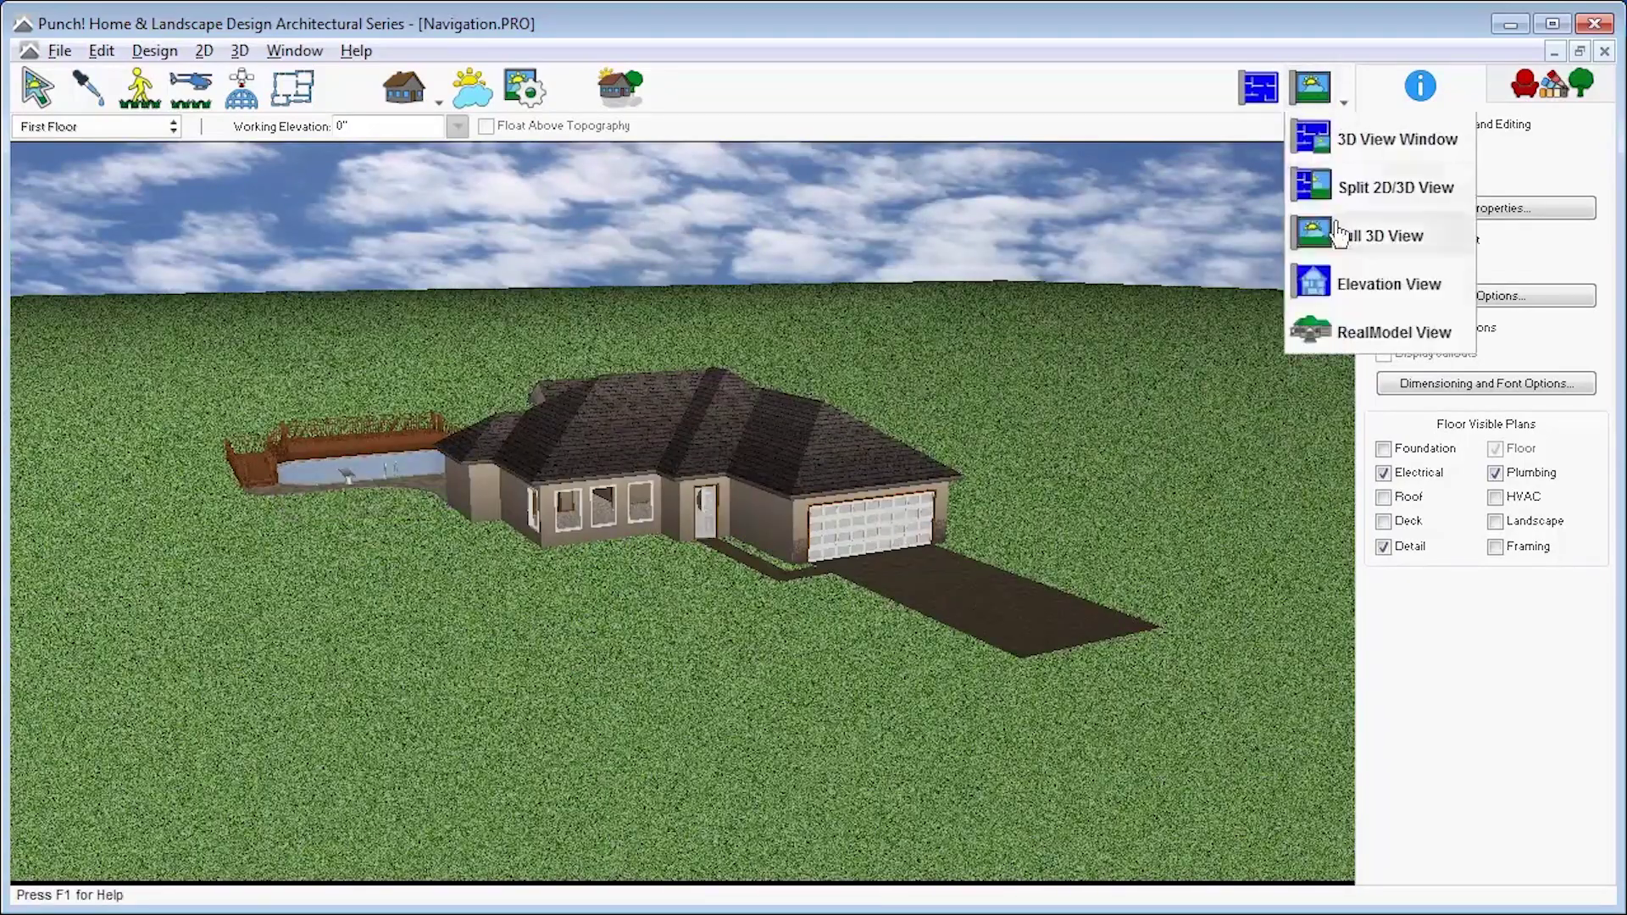
pyautogui.click(1334, 288)
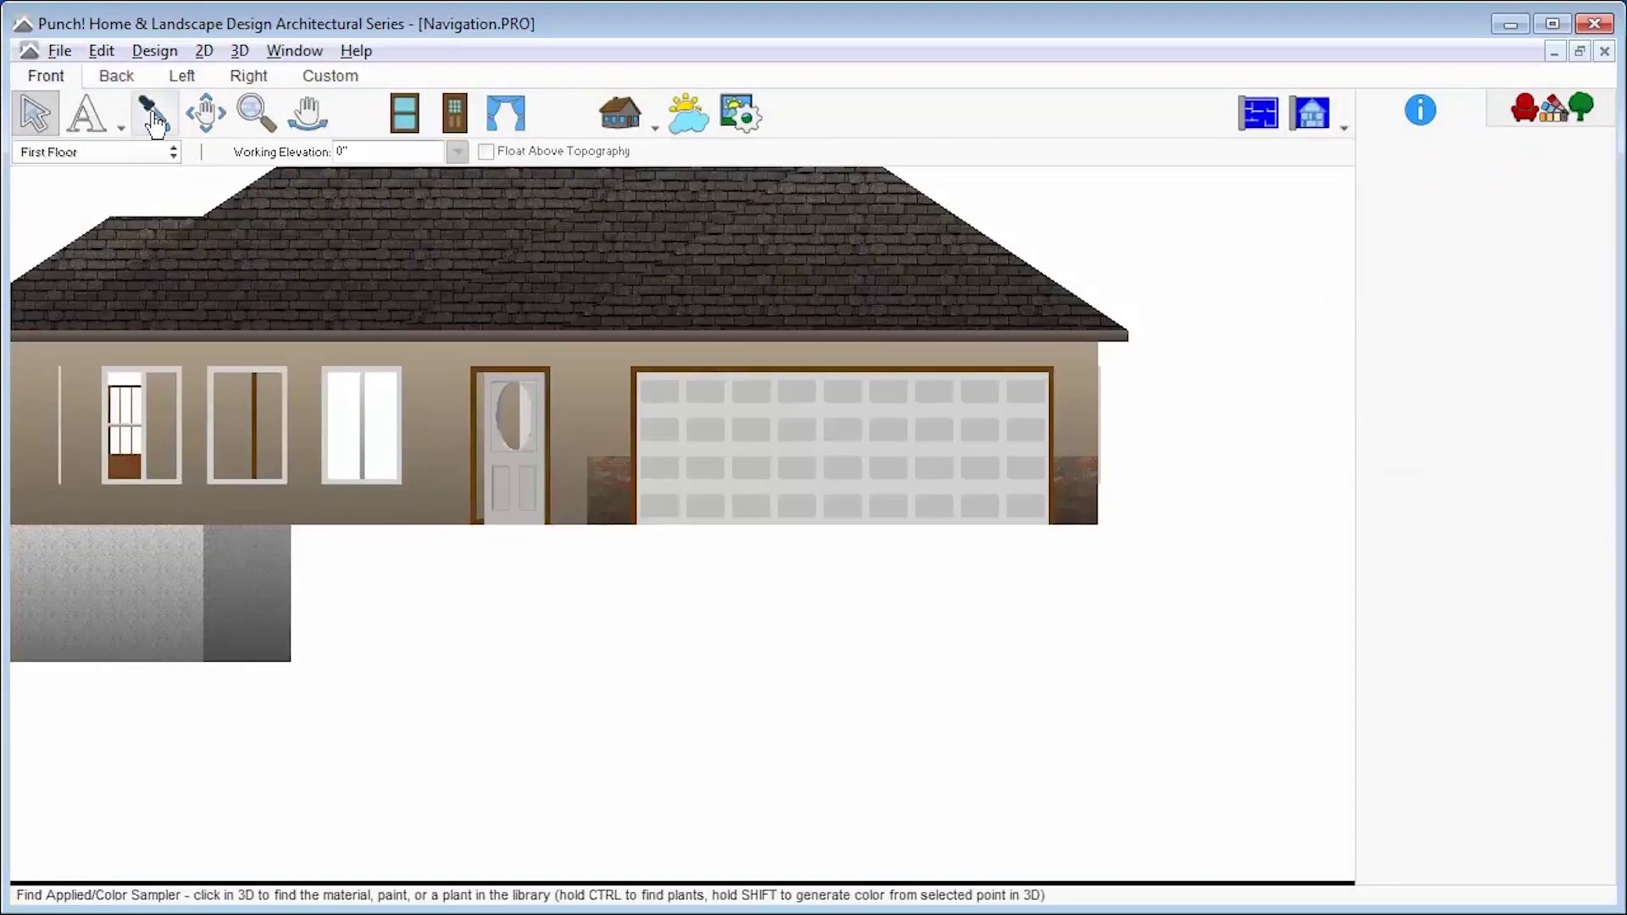
pyautogui.click(119, 79)
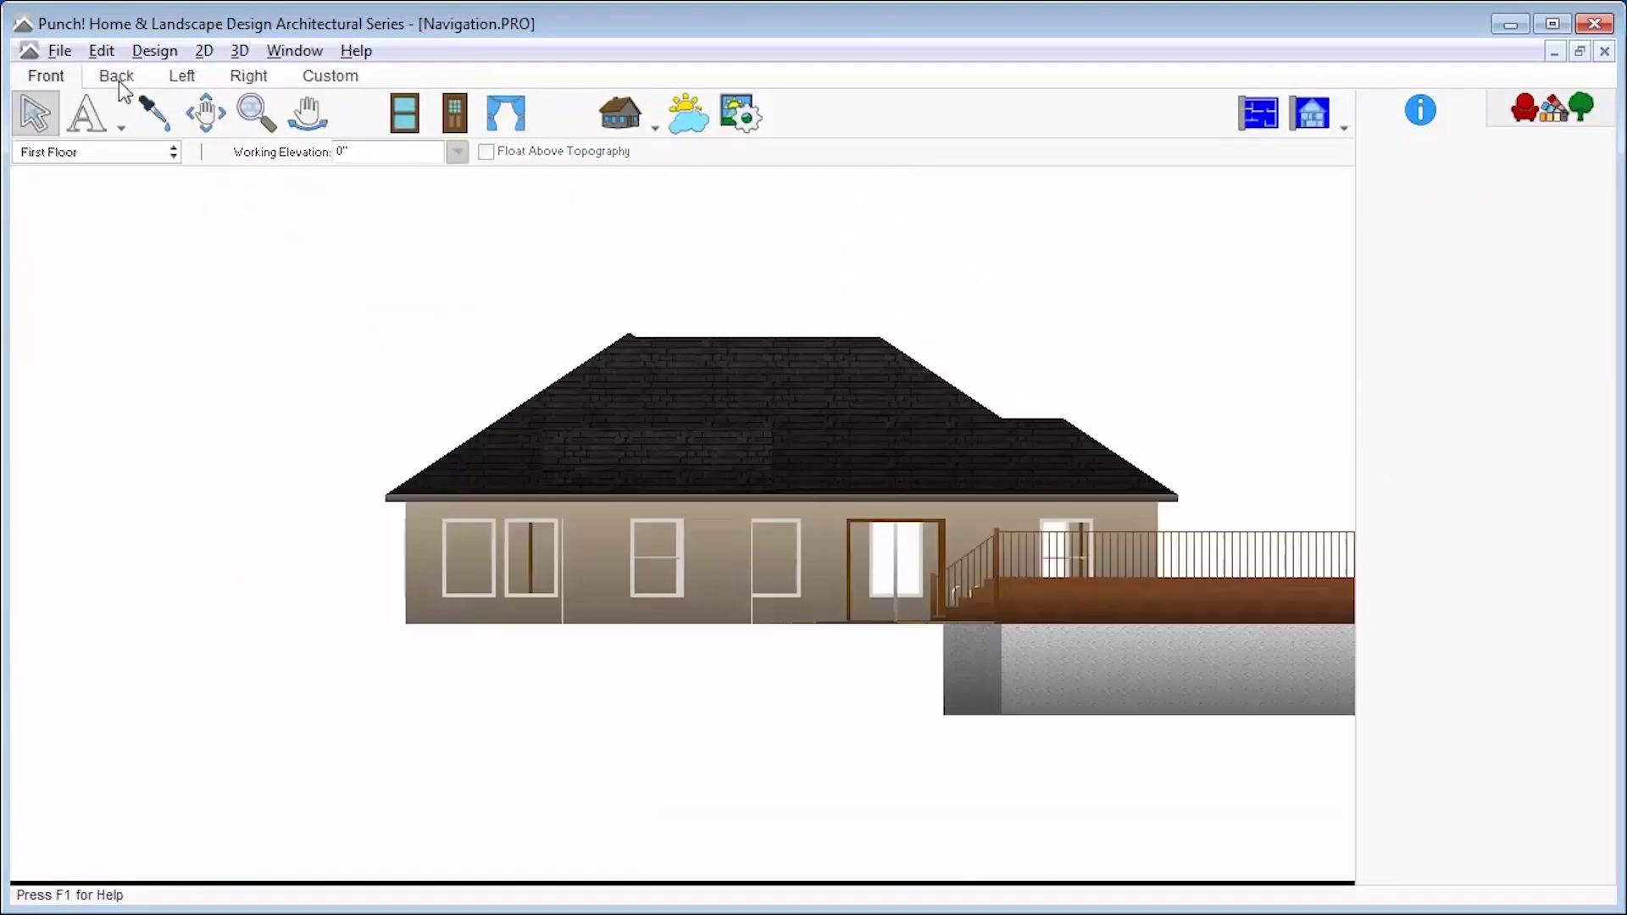
pyautogui.click(180, 80)
# Step: Return to the front elevation and move the window beside the front door slightly closer to the door
pyautogui.click(53, 80)
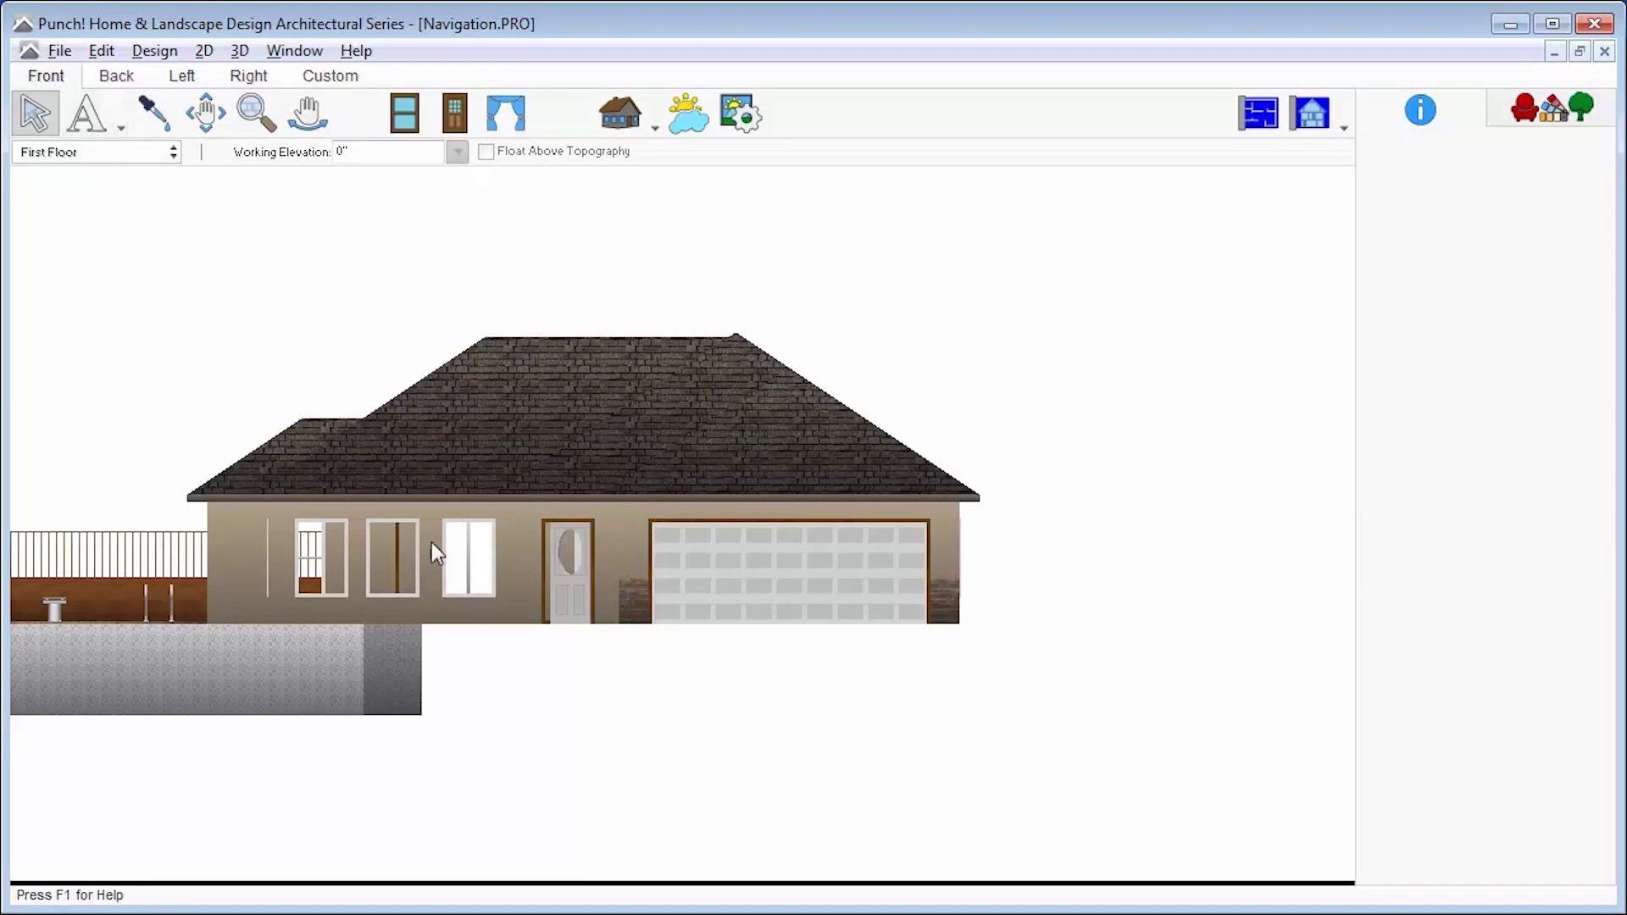
pyautogui.moveTo(497, 566); pyautogui.dragTo(522, 558)
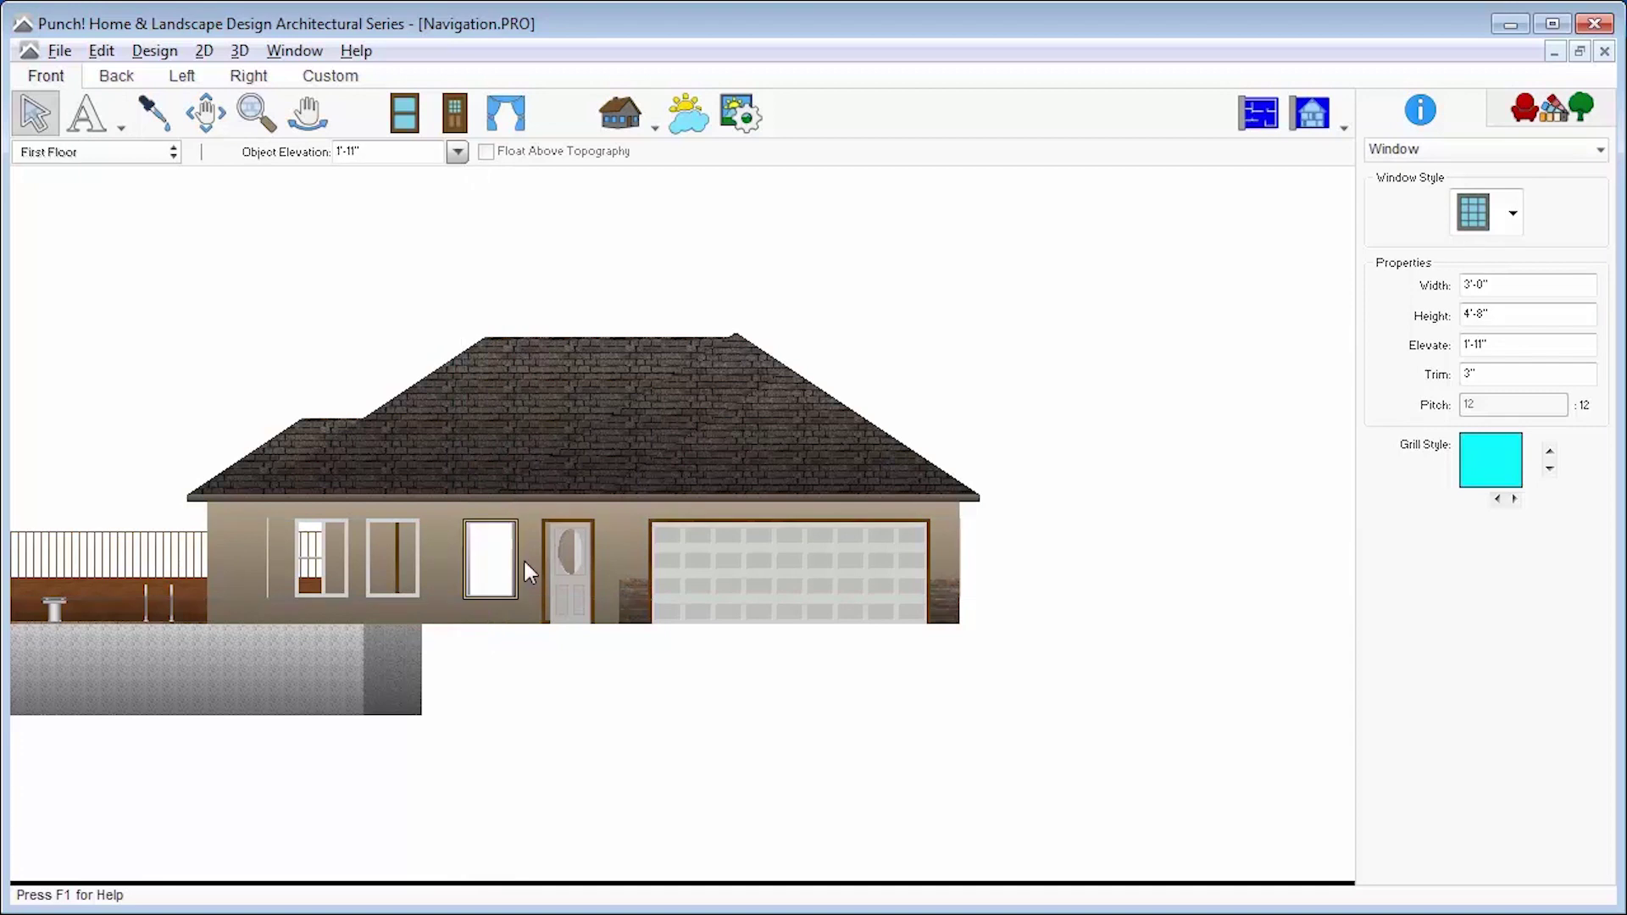
# Step: Switch to the Split 2D/3D View, display the 3D cutaway crossing the living room in Elevation View, and inspect the section including the pool and deck
pyautogui.click(1344, 129)
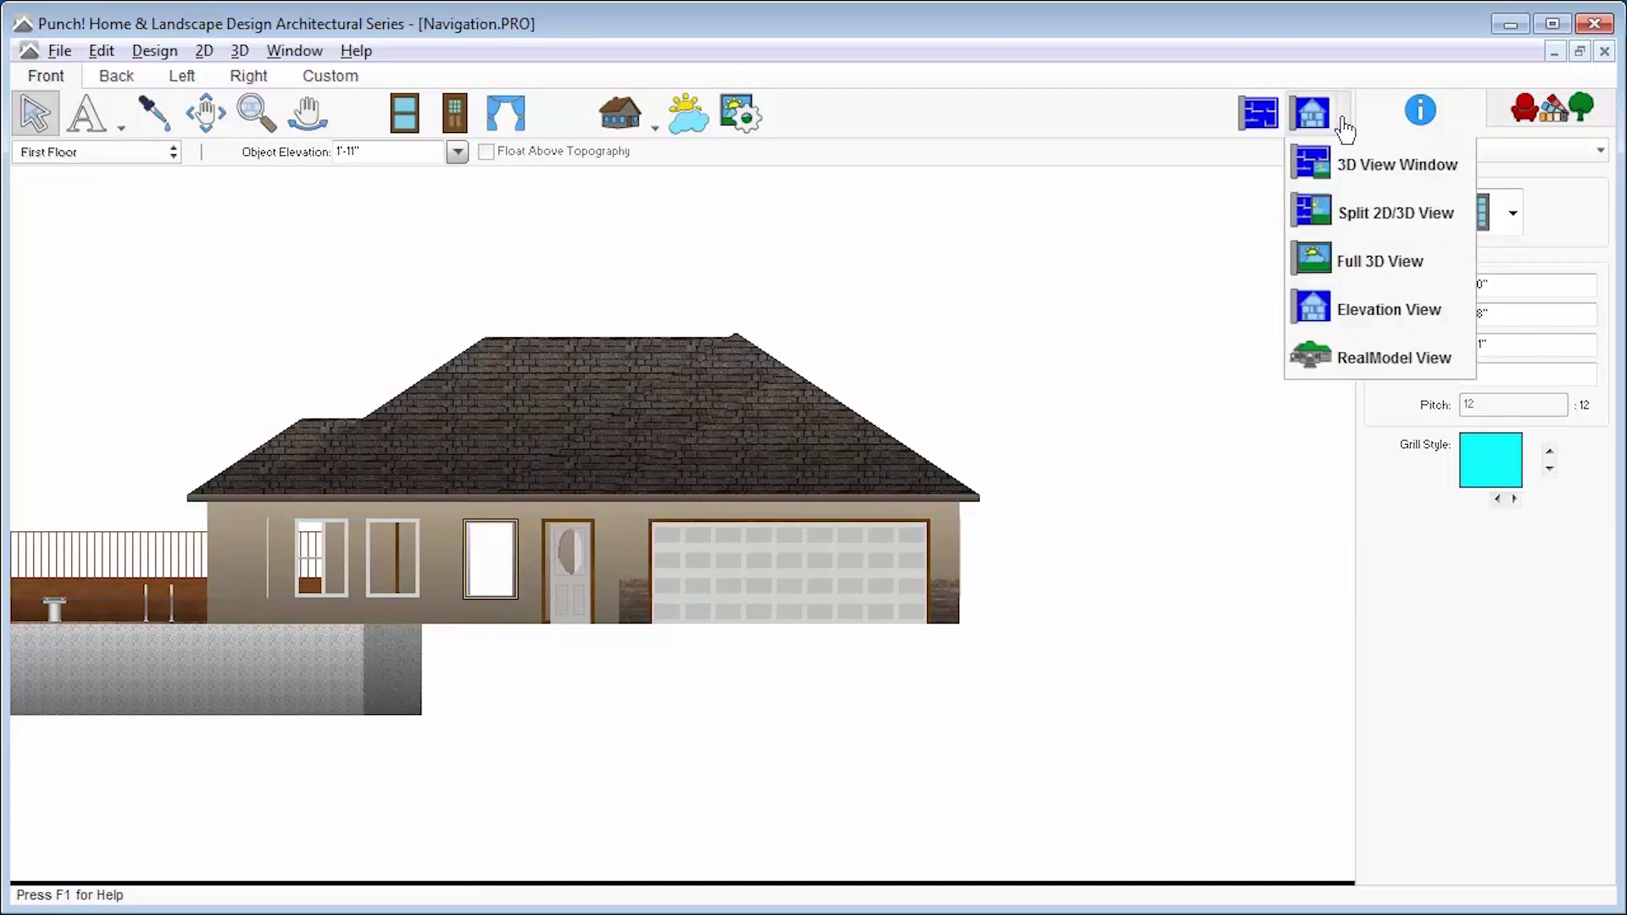
pyautogui.click(1375, 214)
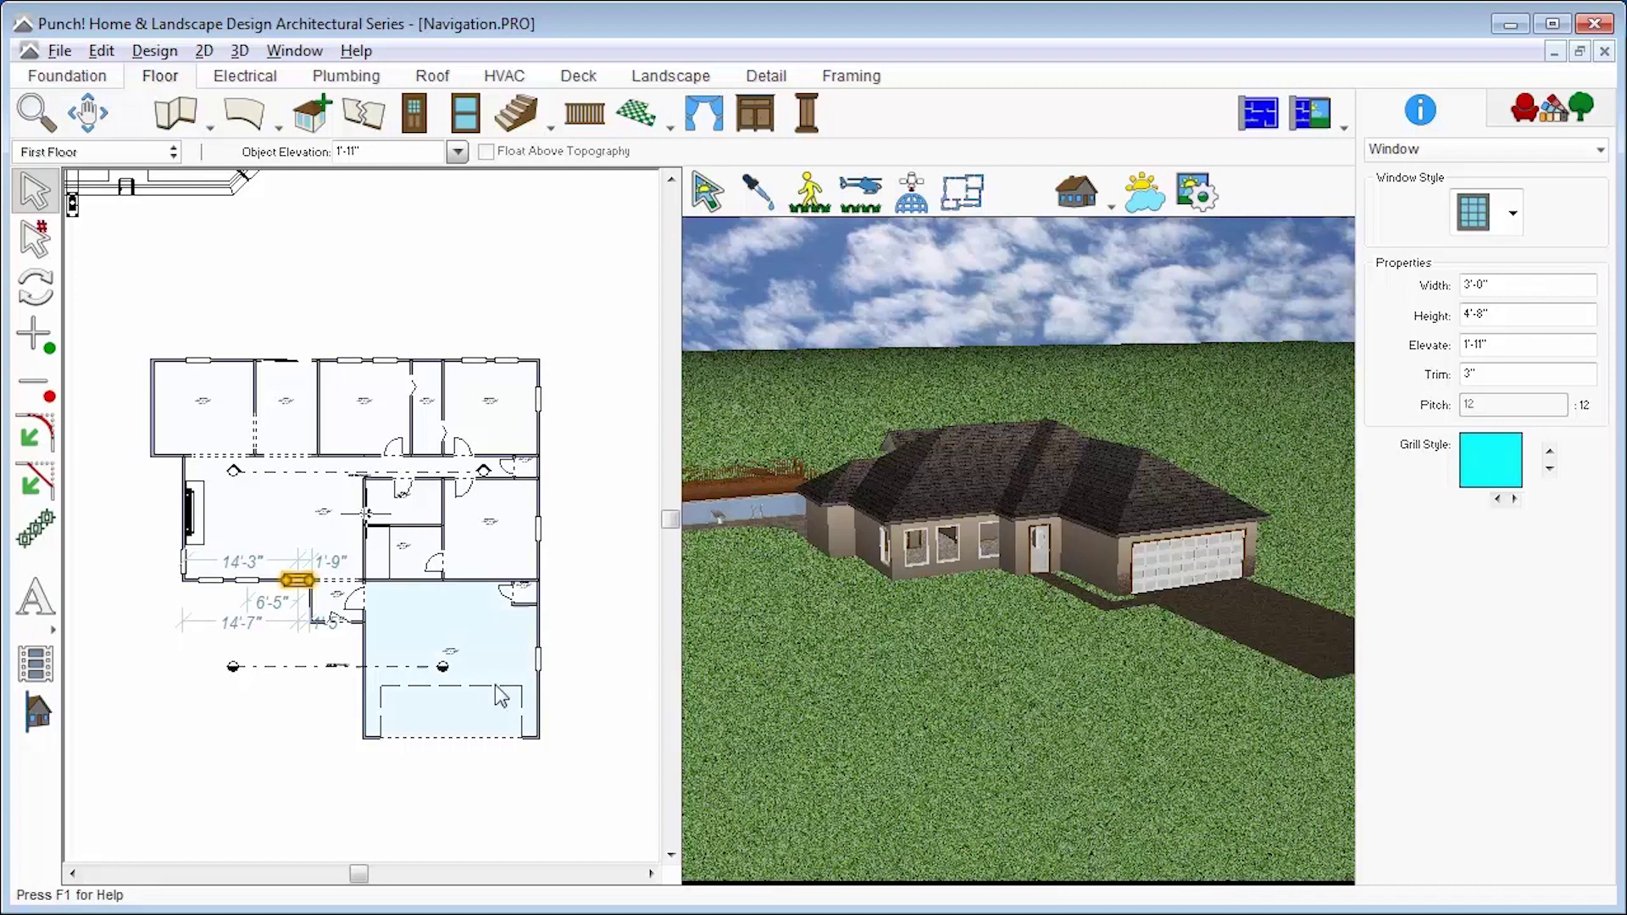
pyautogui.click(313, 485)
pyautogui.rightClick(315, 484)
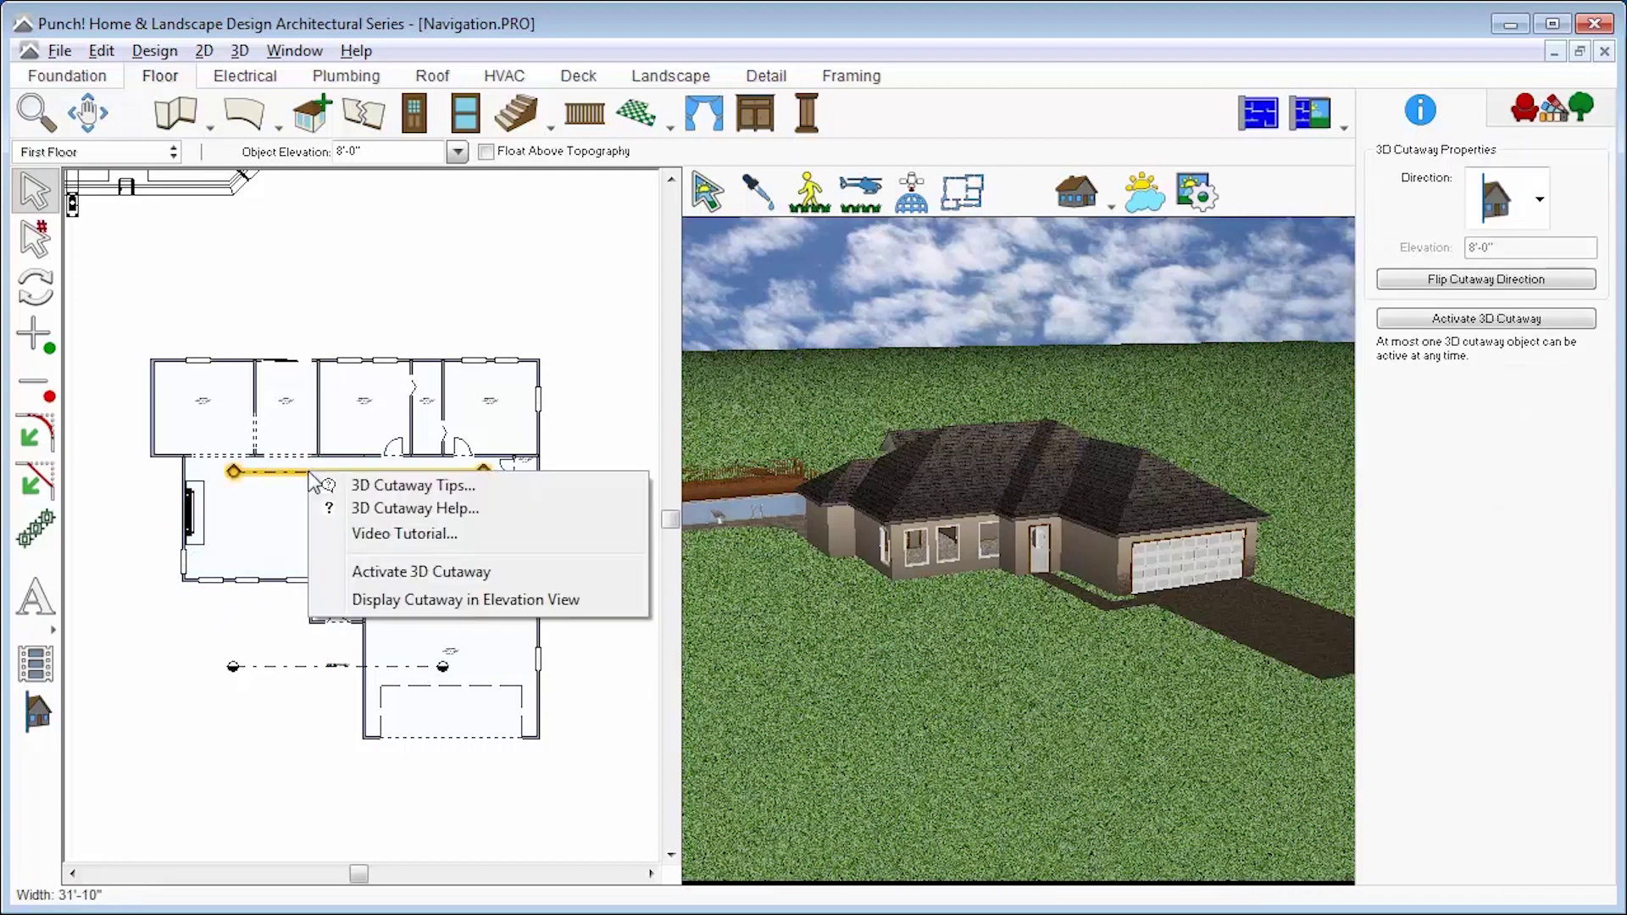
pyautogui.click(499, 599)
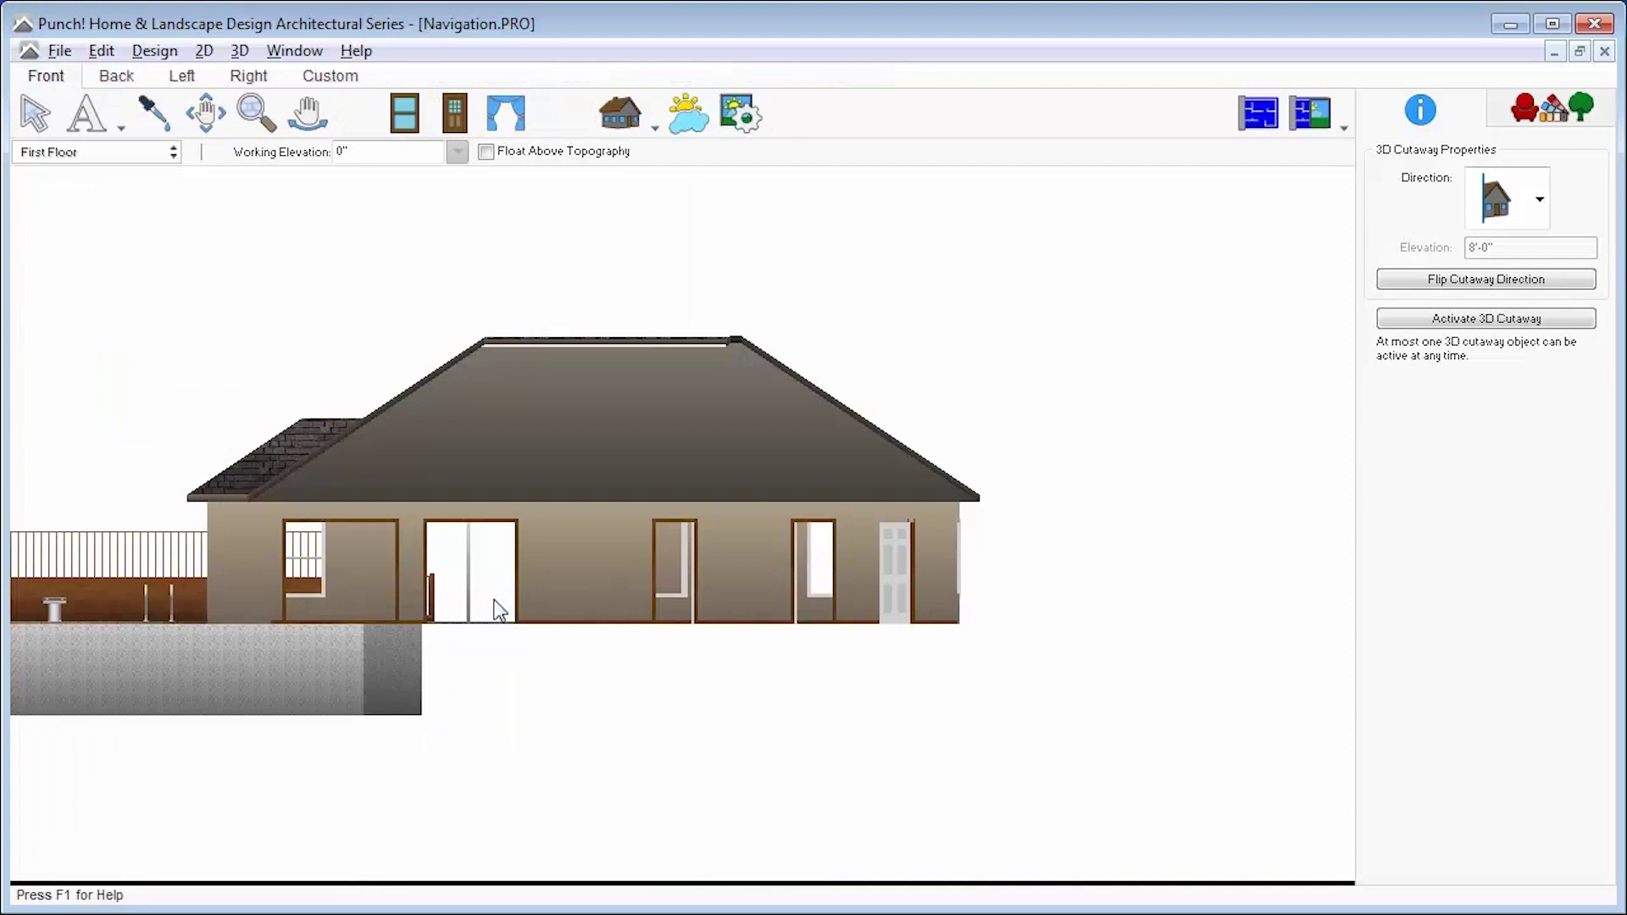
pyautogui.click(205, 113)
pyautogui.moveTo(315, 259); pyautogui.dragTo(522, 293)
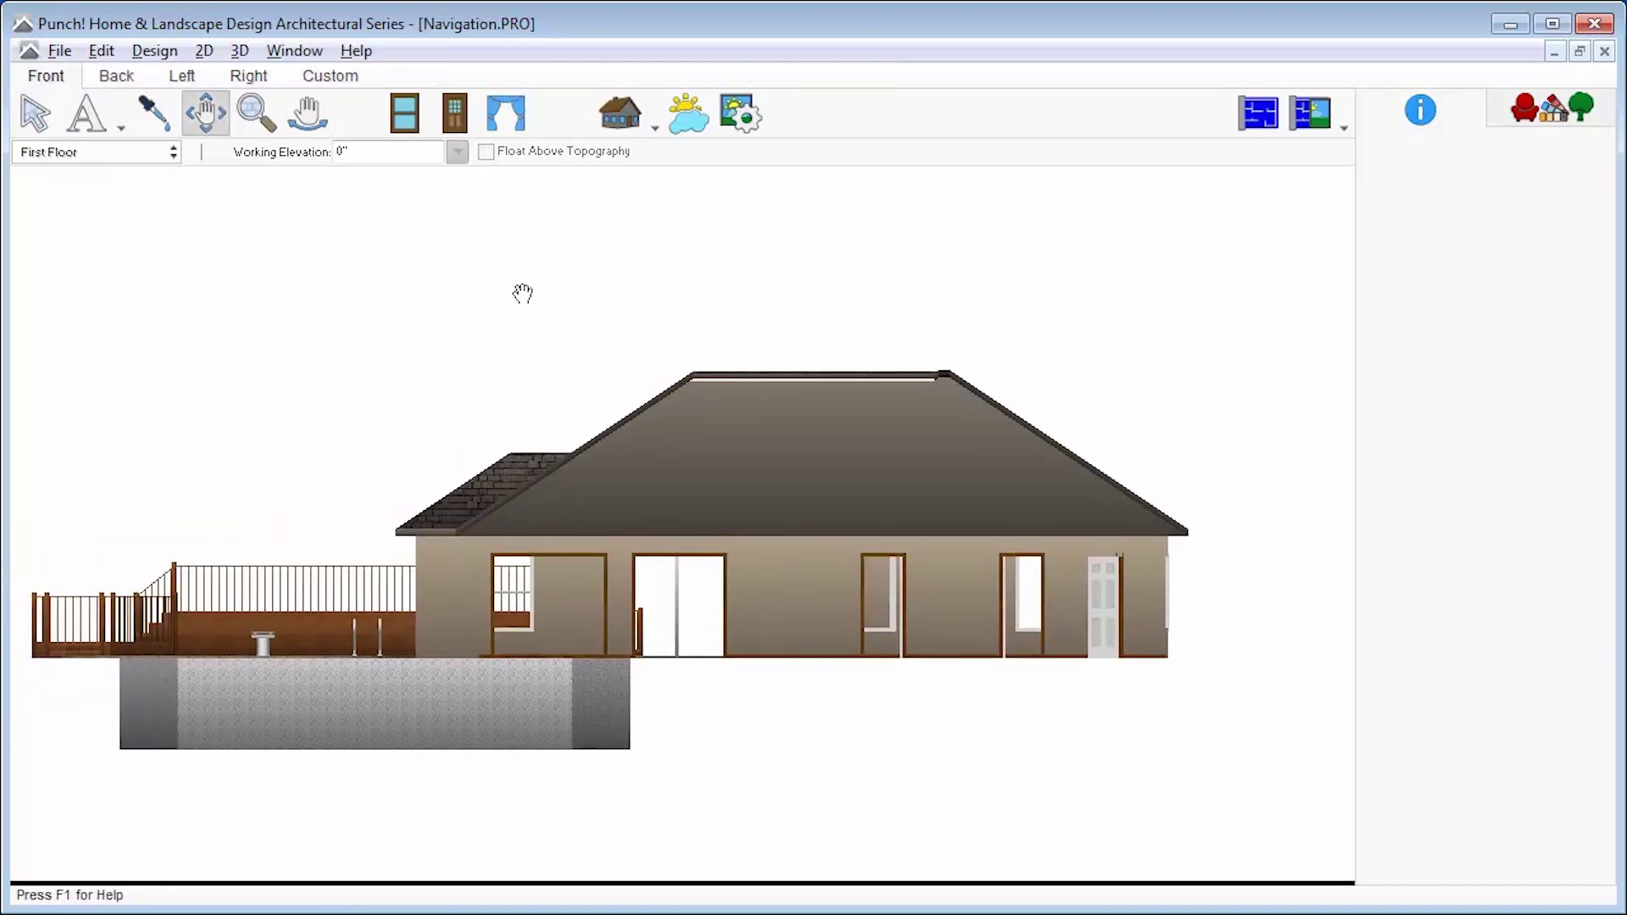
pyautogui.click(1309, 123)
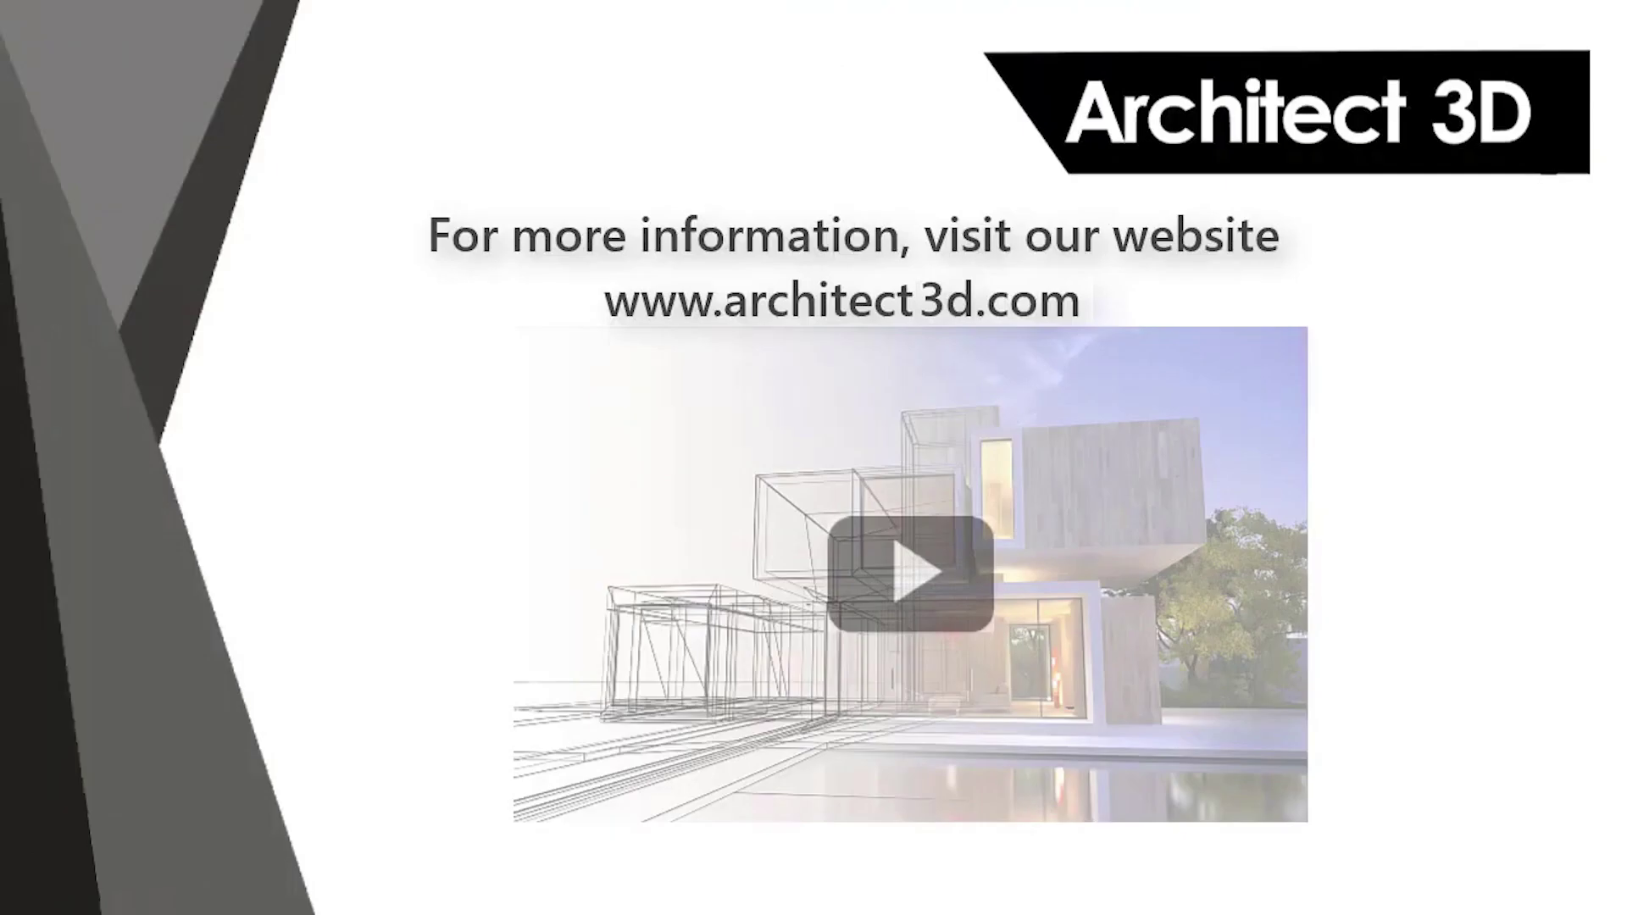